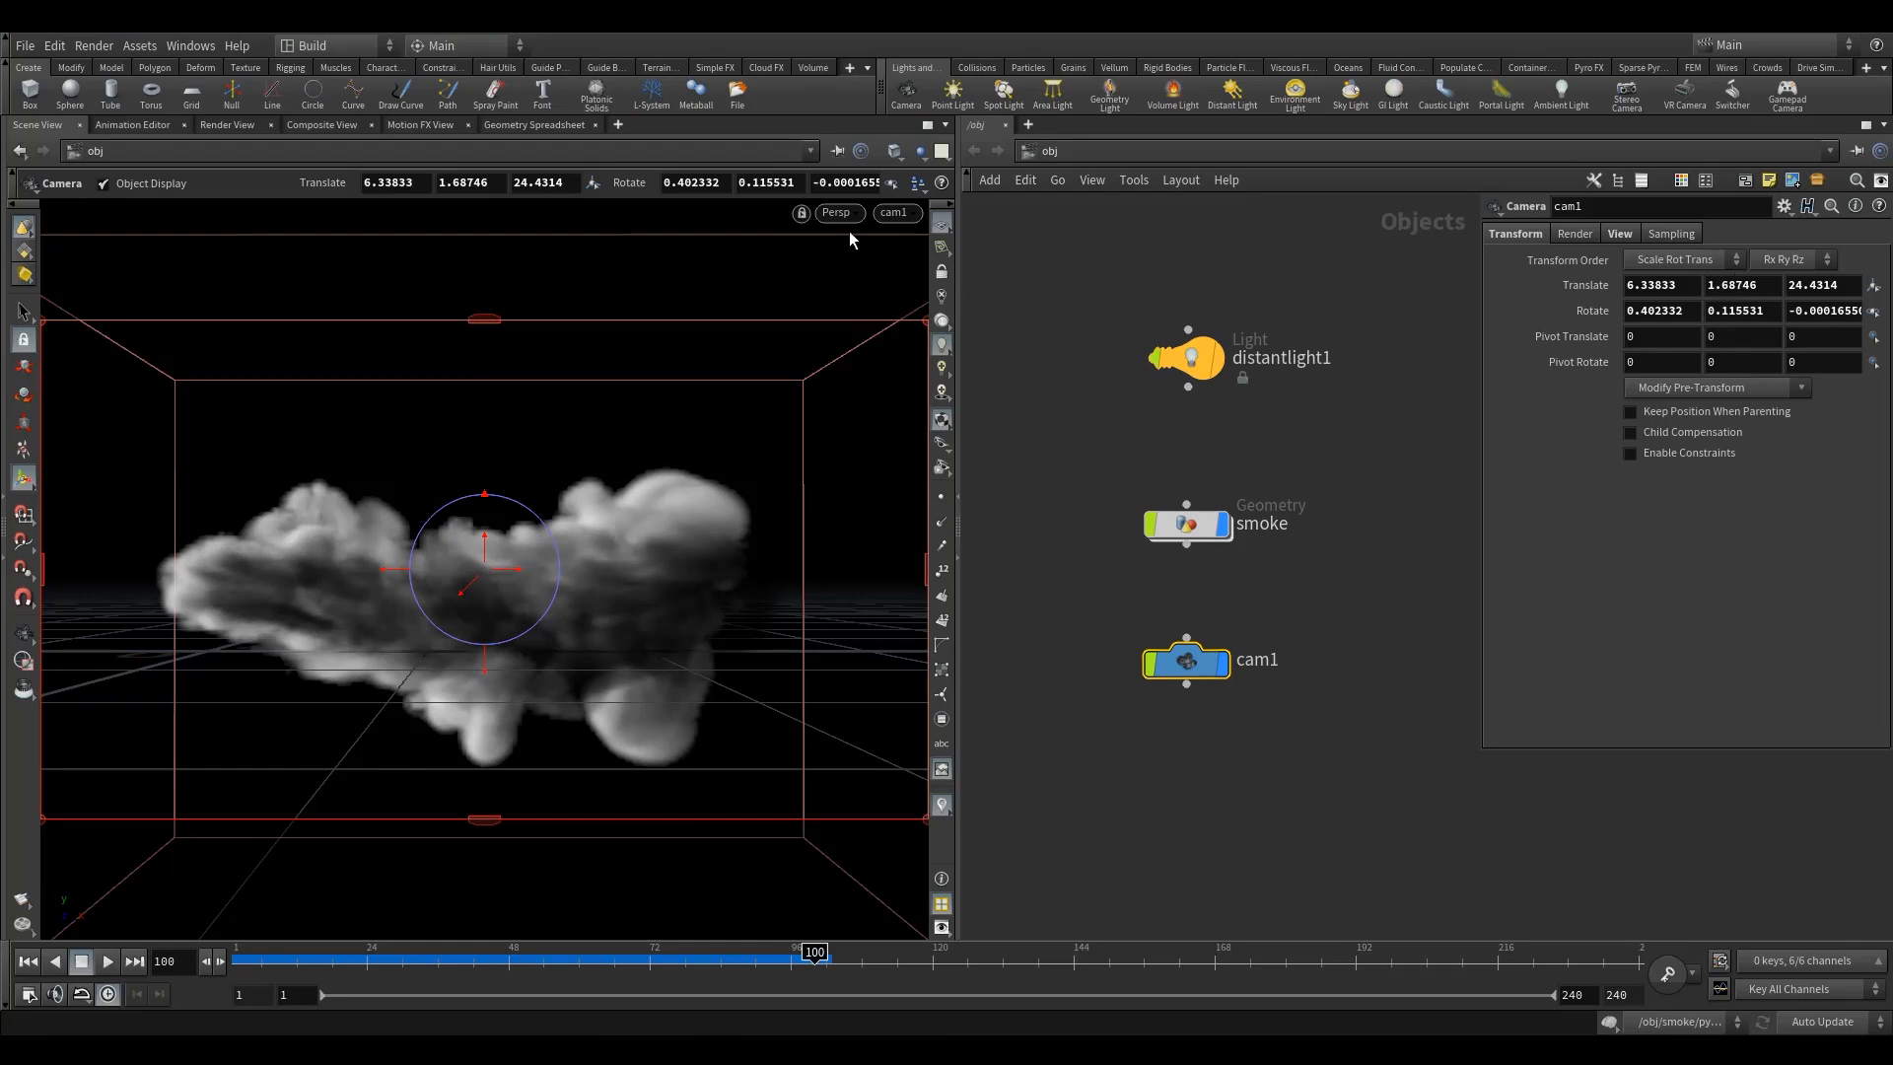
Look through distantlight1, view the smoke from the light's side, and return to the cam1 view.
click(894, 212)
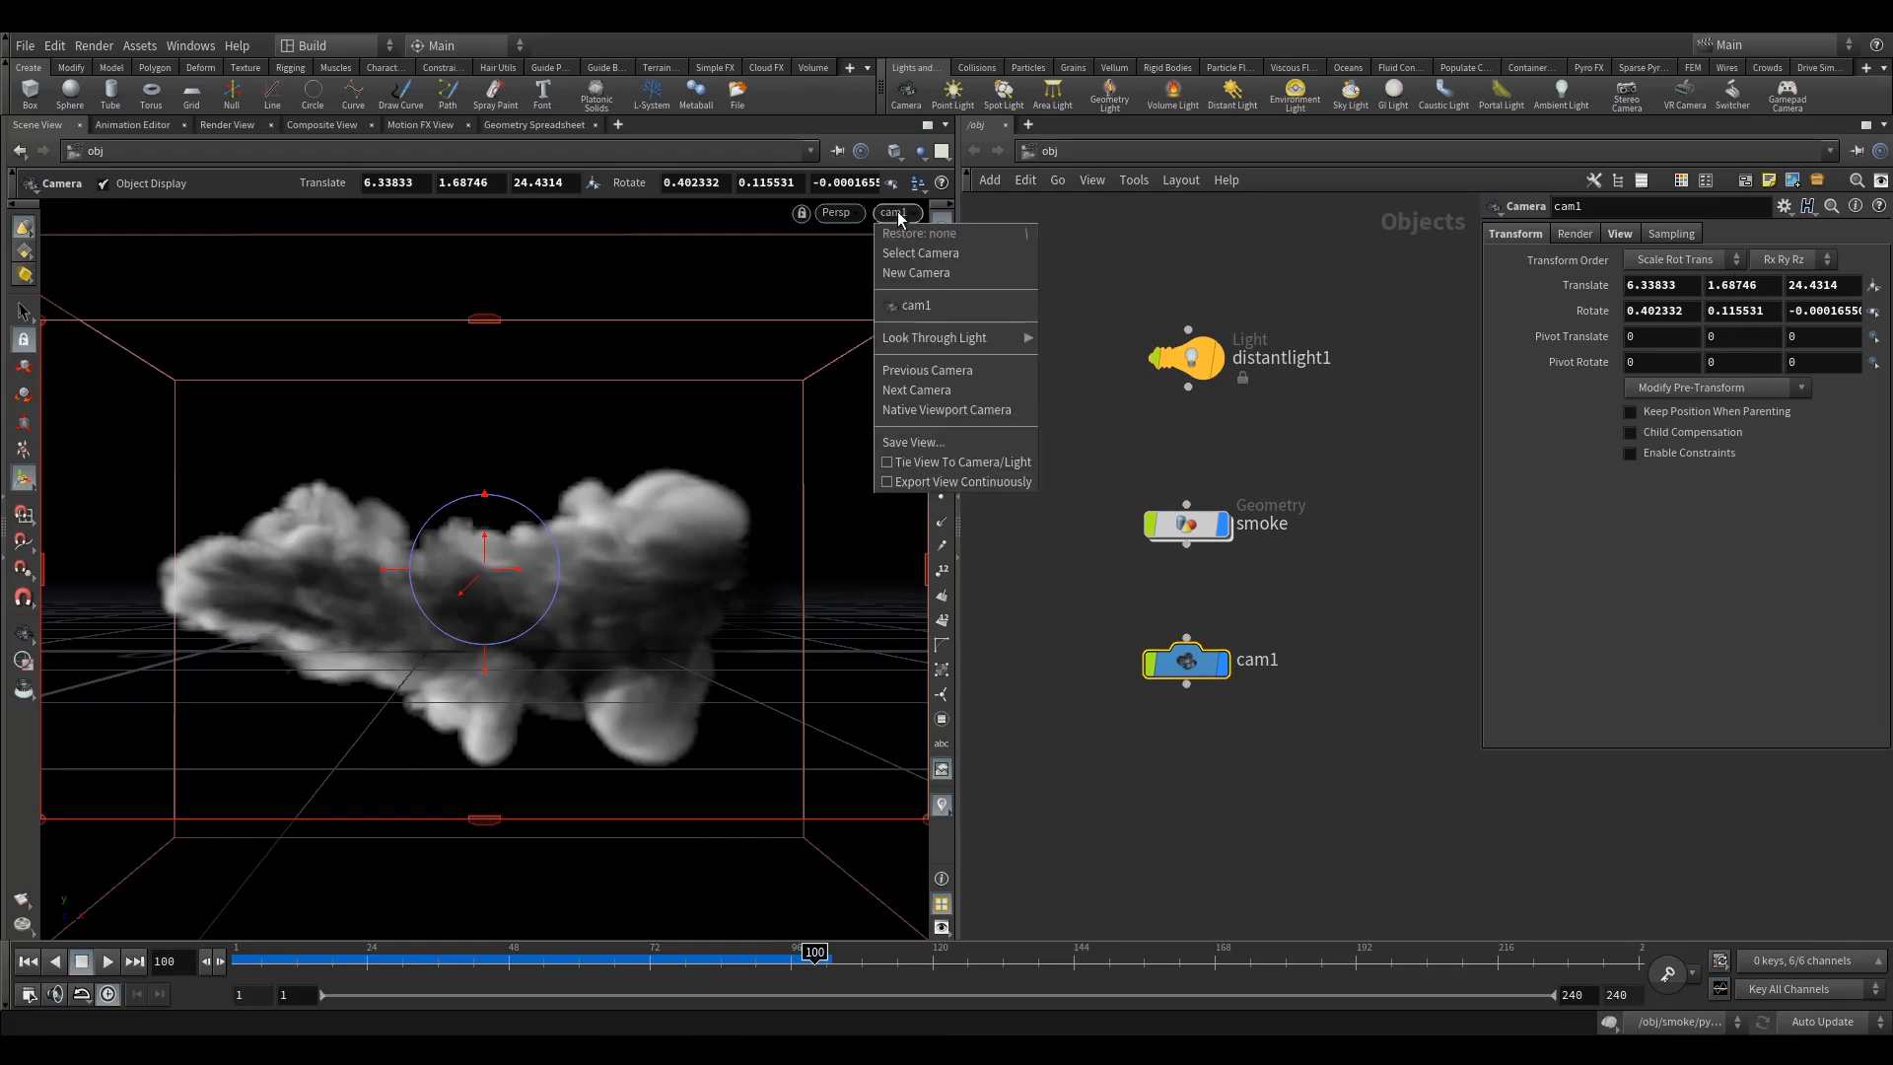
mouse_move(955, 340)
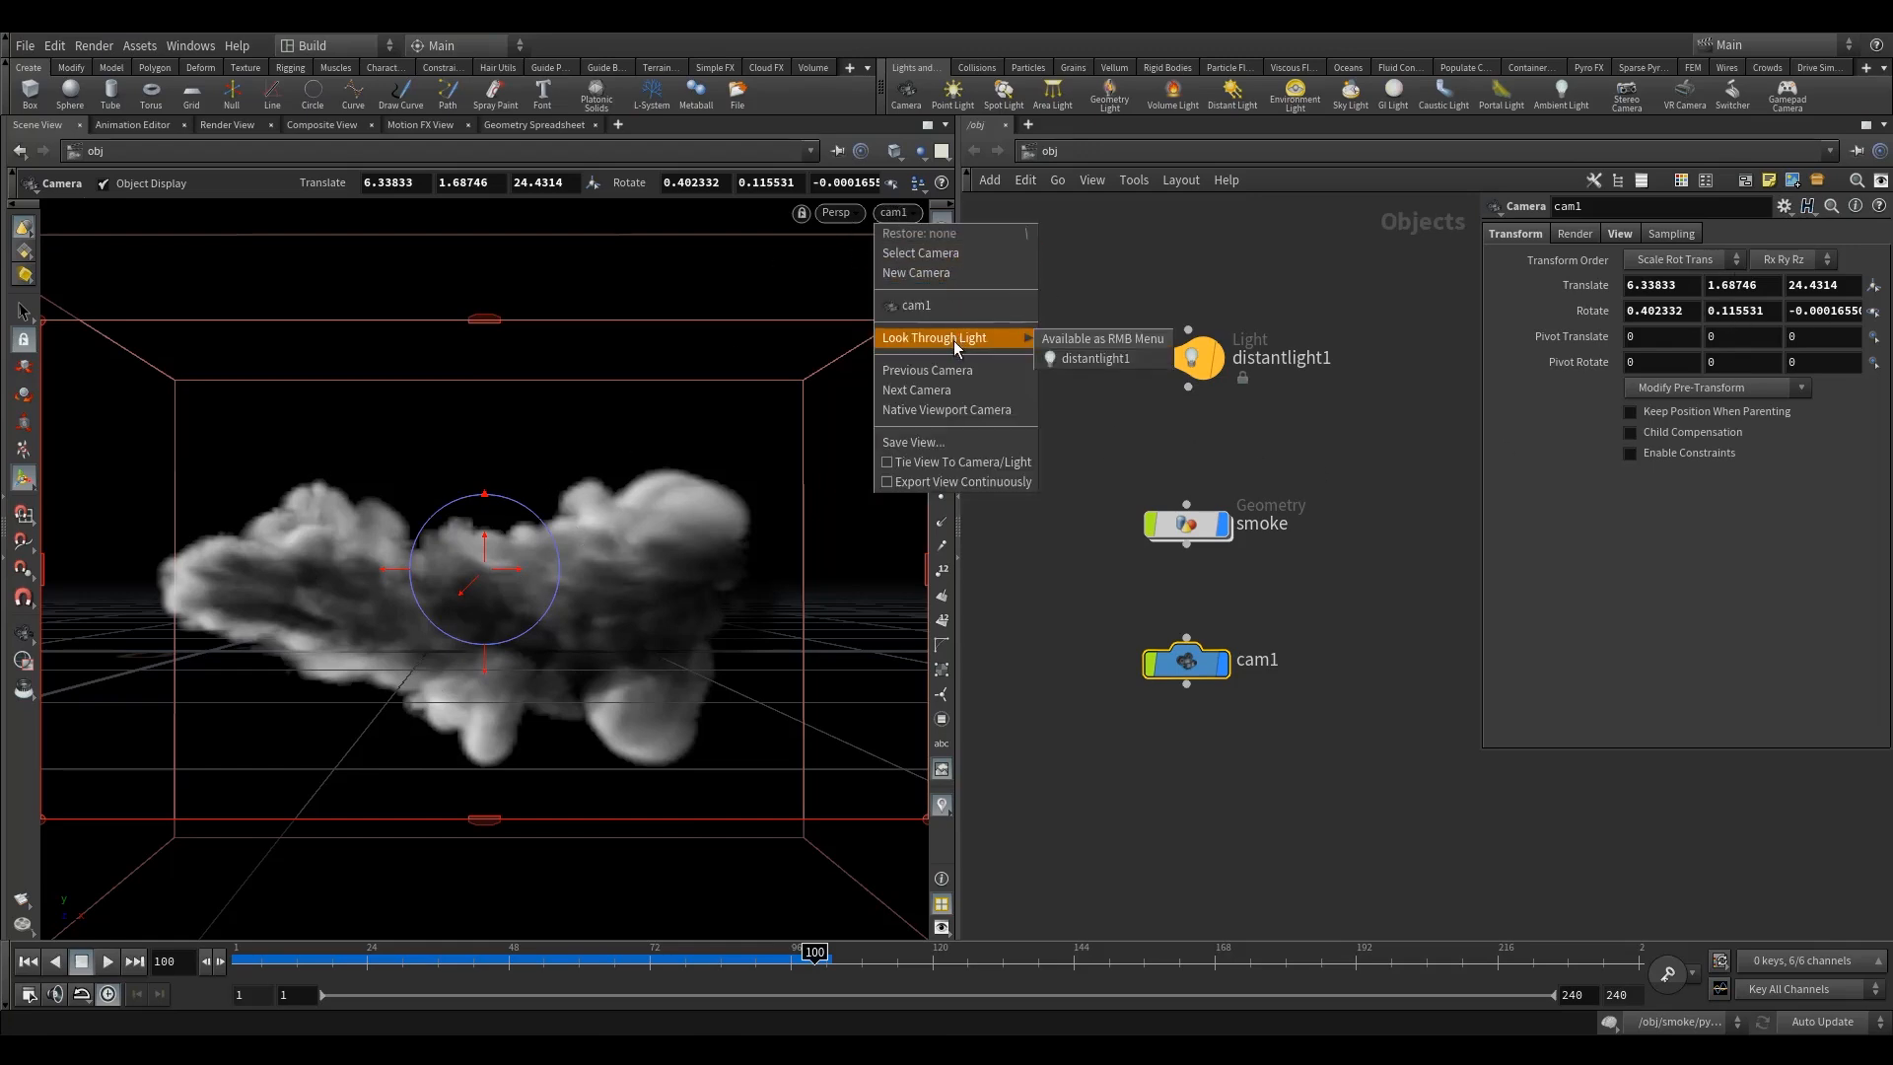
click(1081, 361)
key(Escape)
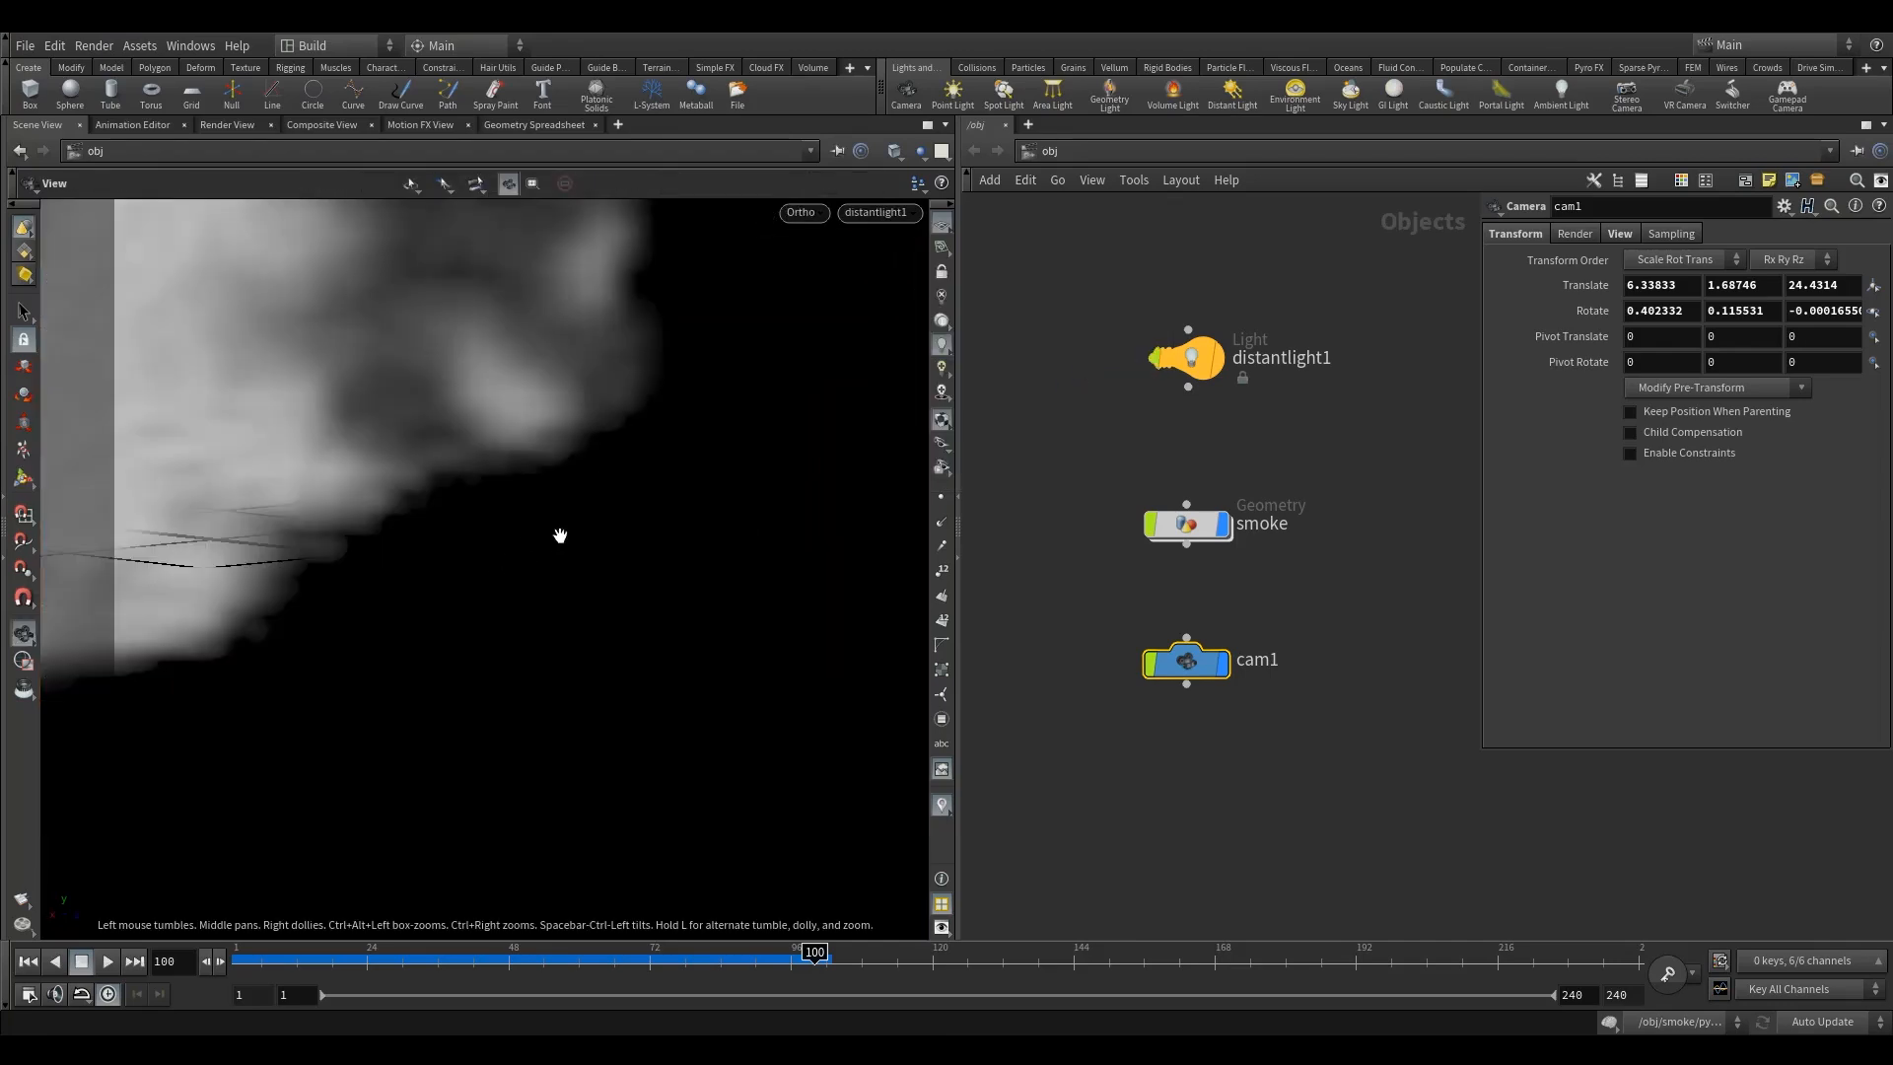
drag(600, 562, 542, 629)
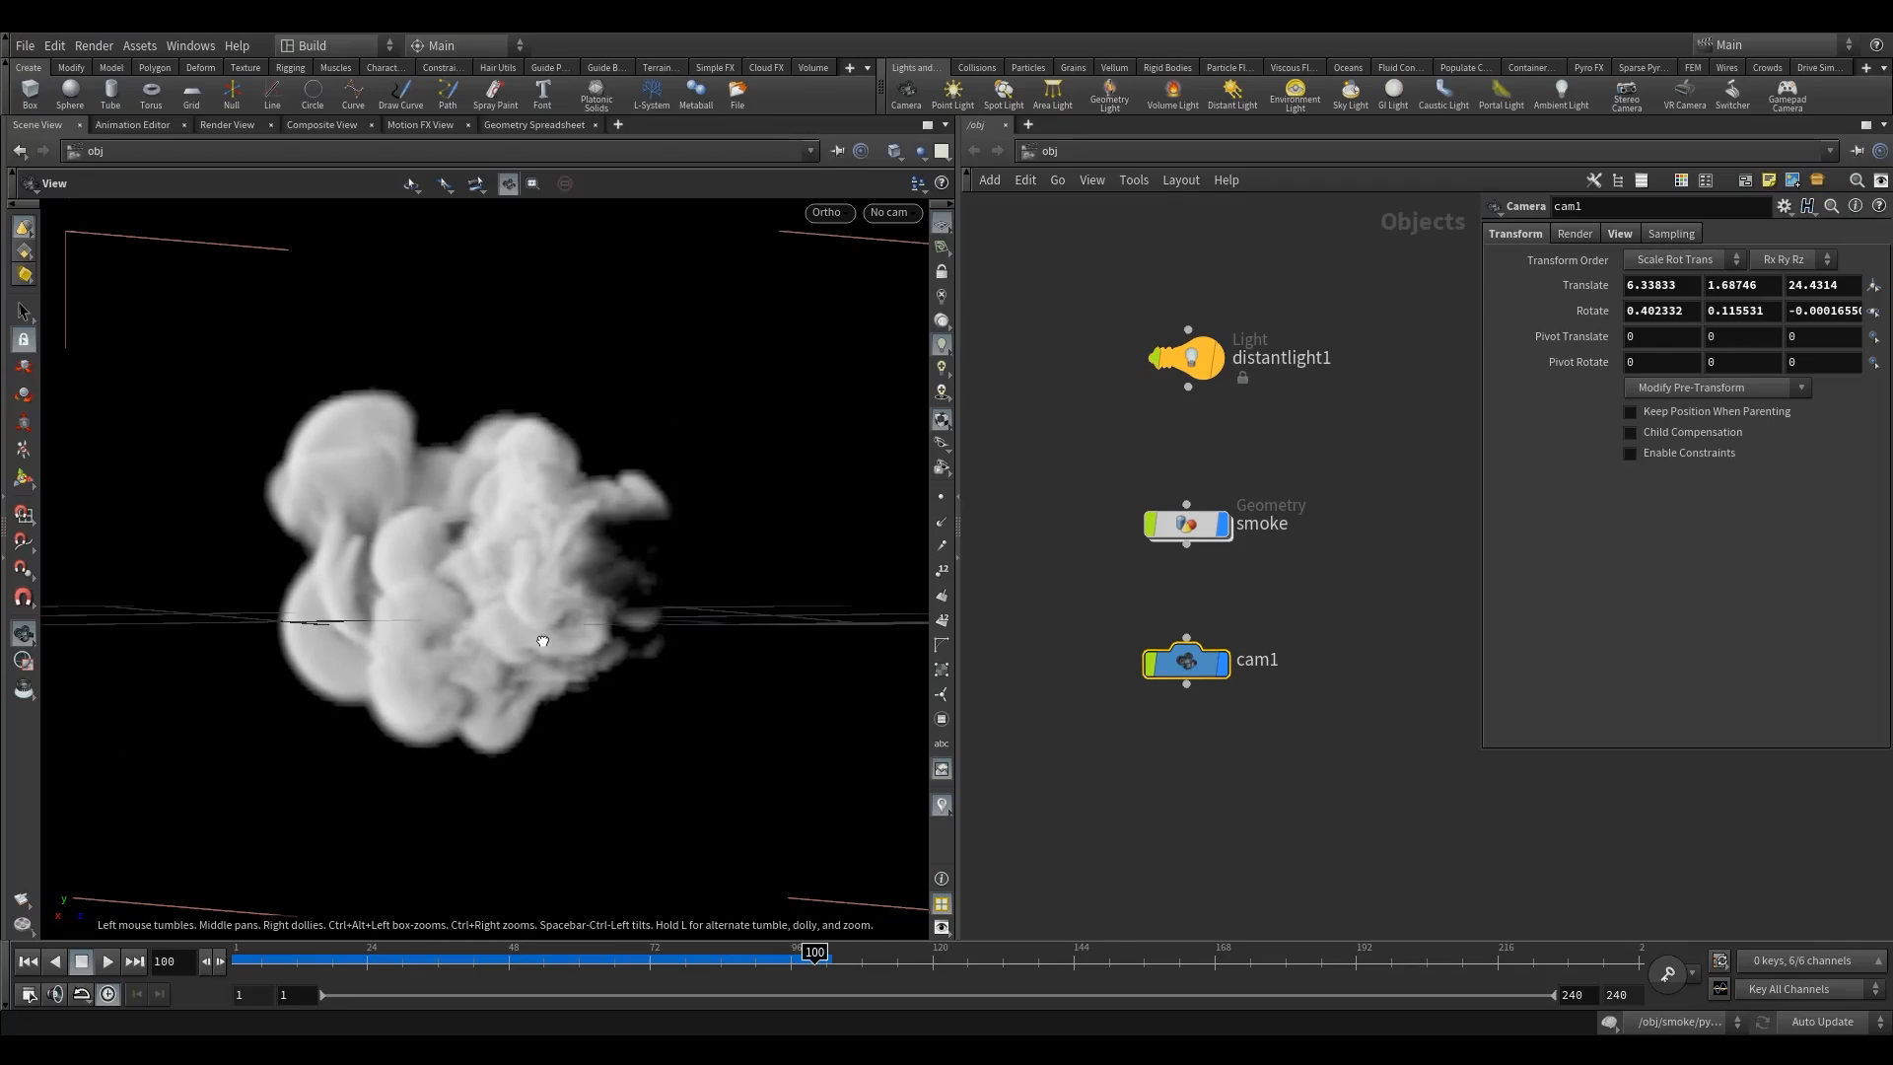
key(Return)
click(893, 211)
click(943, 305)
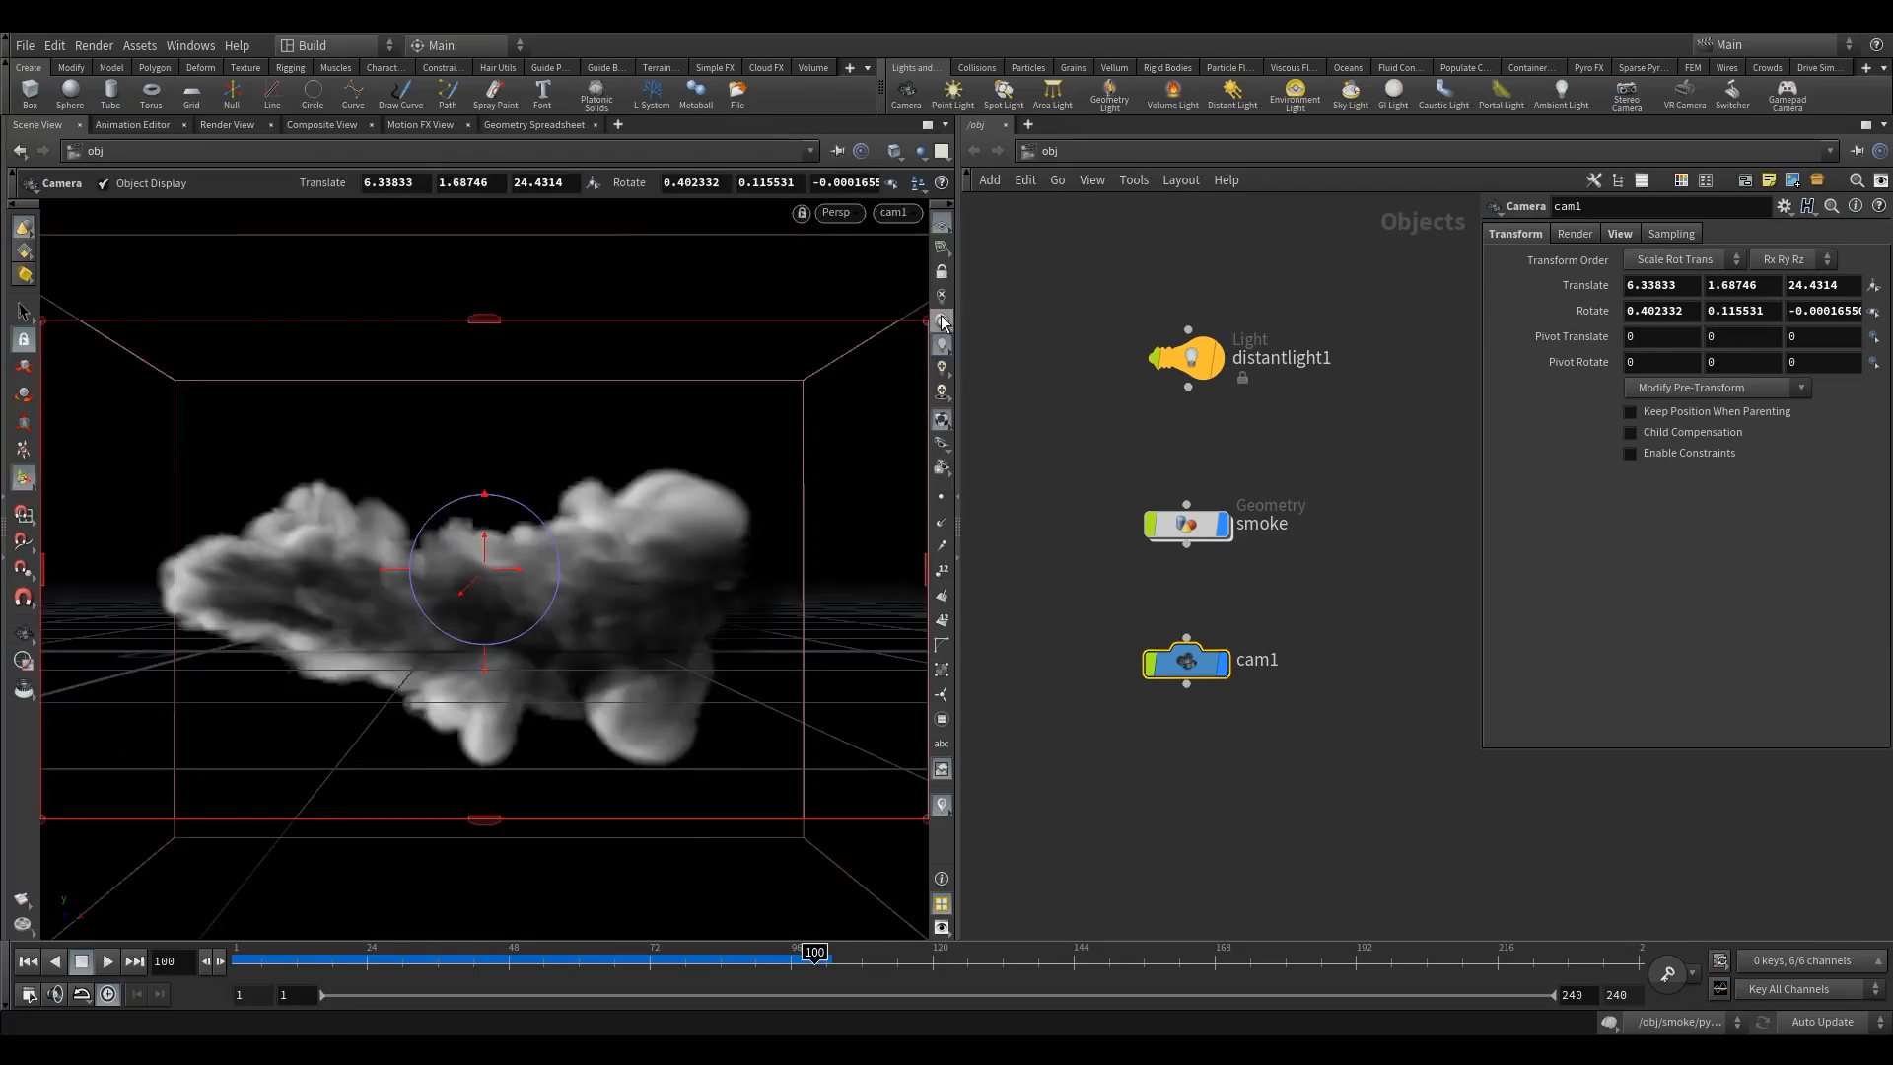
Select distantlight1, inspect the smoke from its viewpoint again, and switch back to cam1.
drag(1267, 480, 1071, 280)
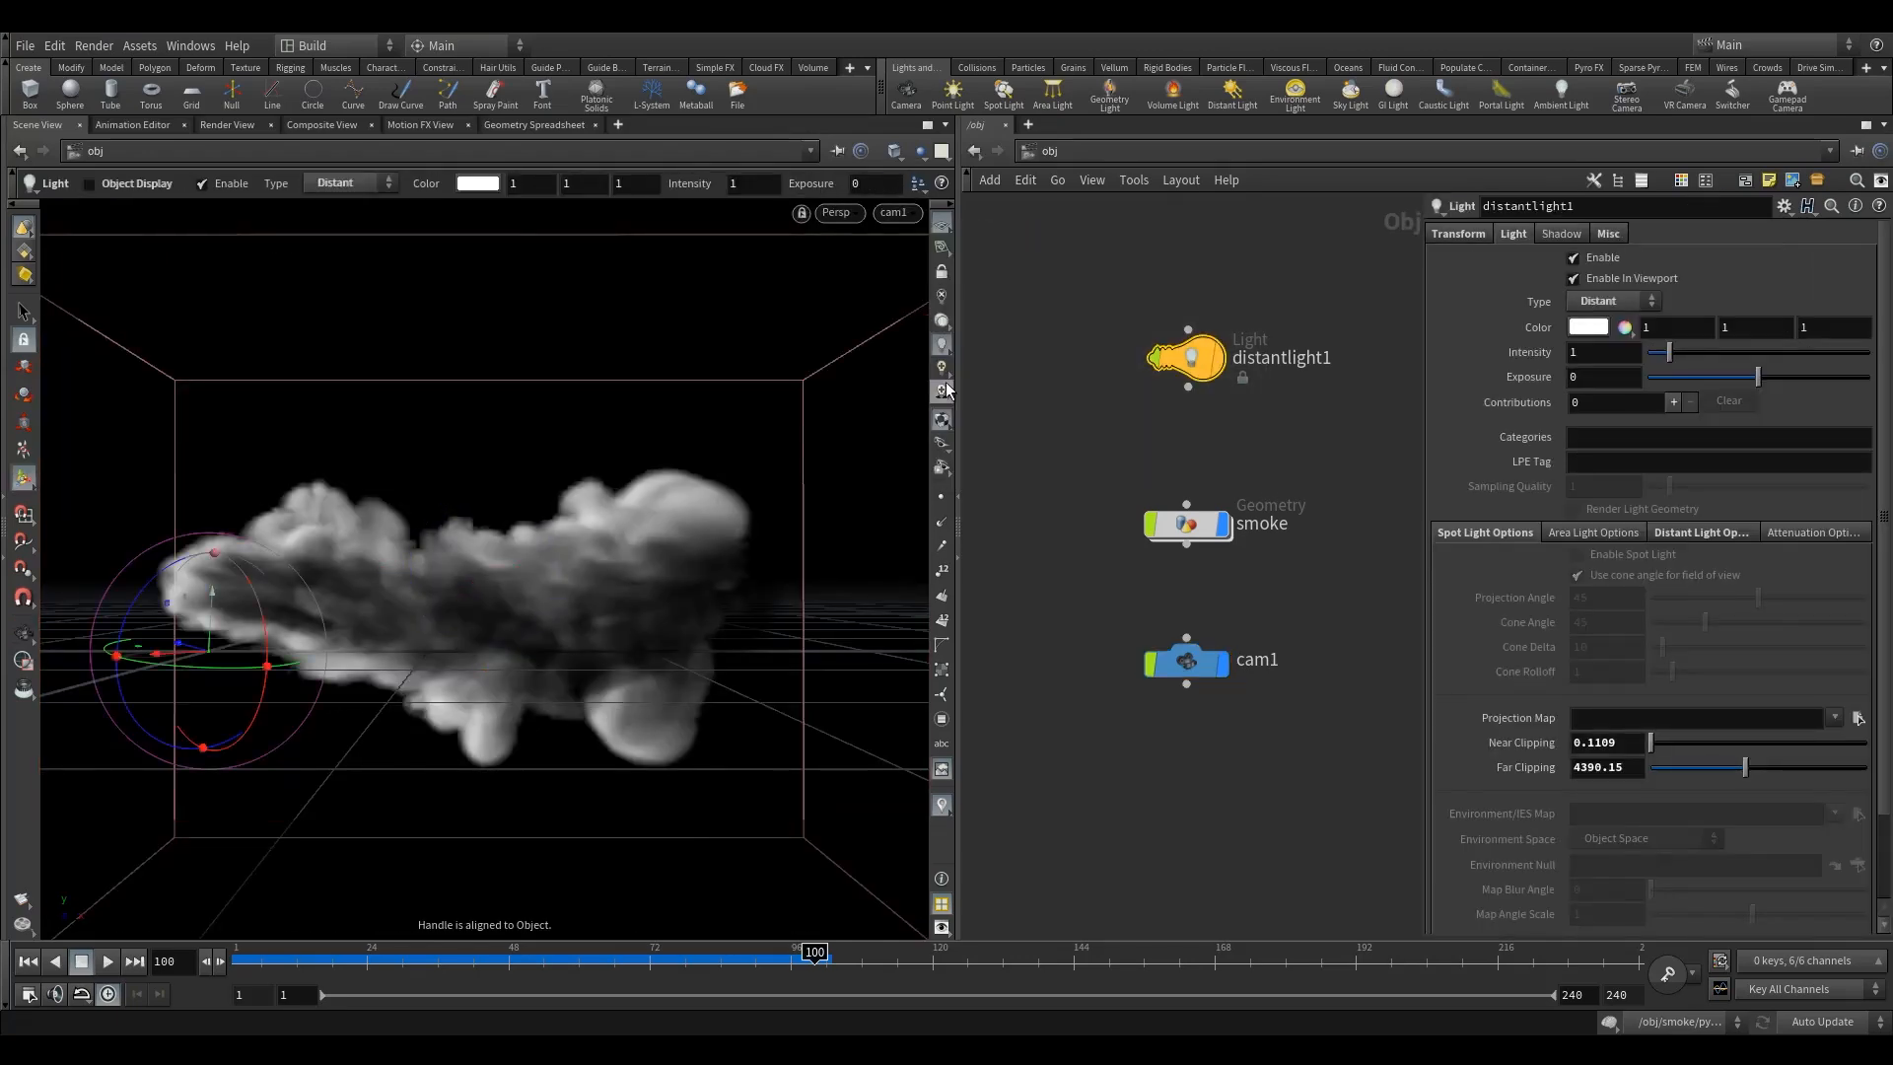
click(894, 215)
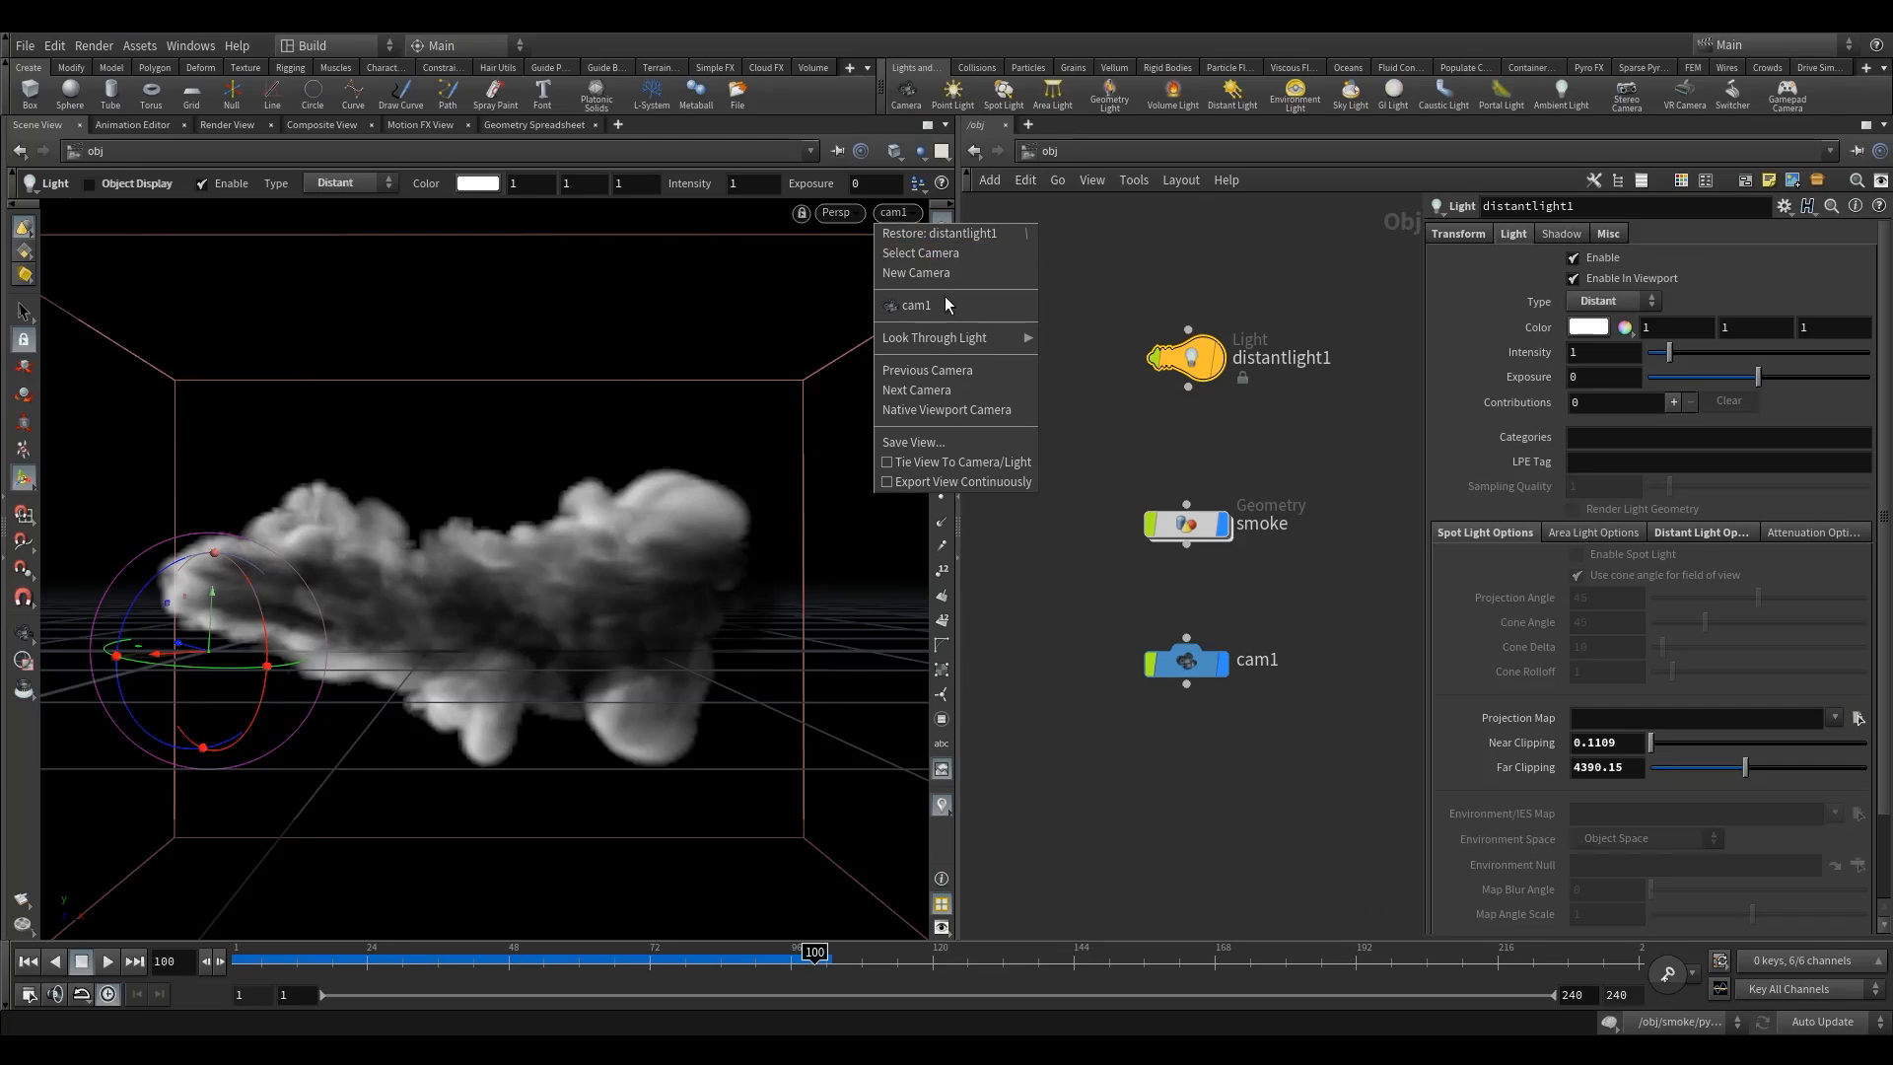
mouse_move(932, 337)
click(1065, 353)
alt+drag(512, 399, 729, 397)
click(895, 216)
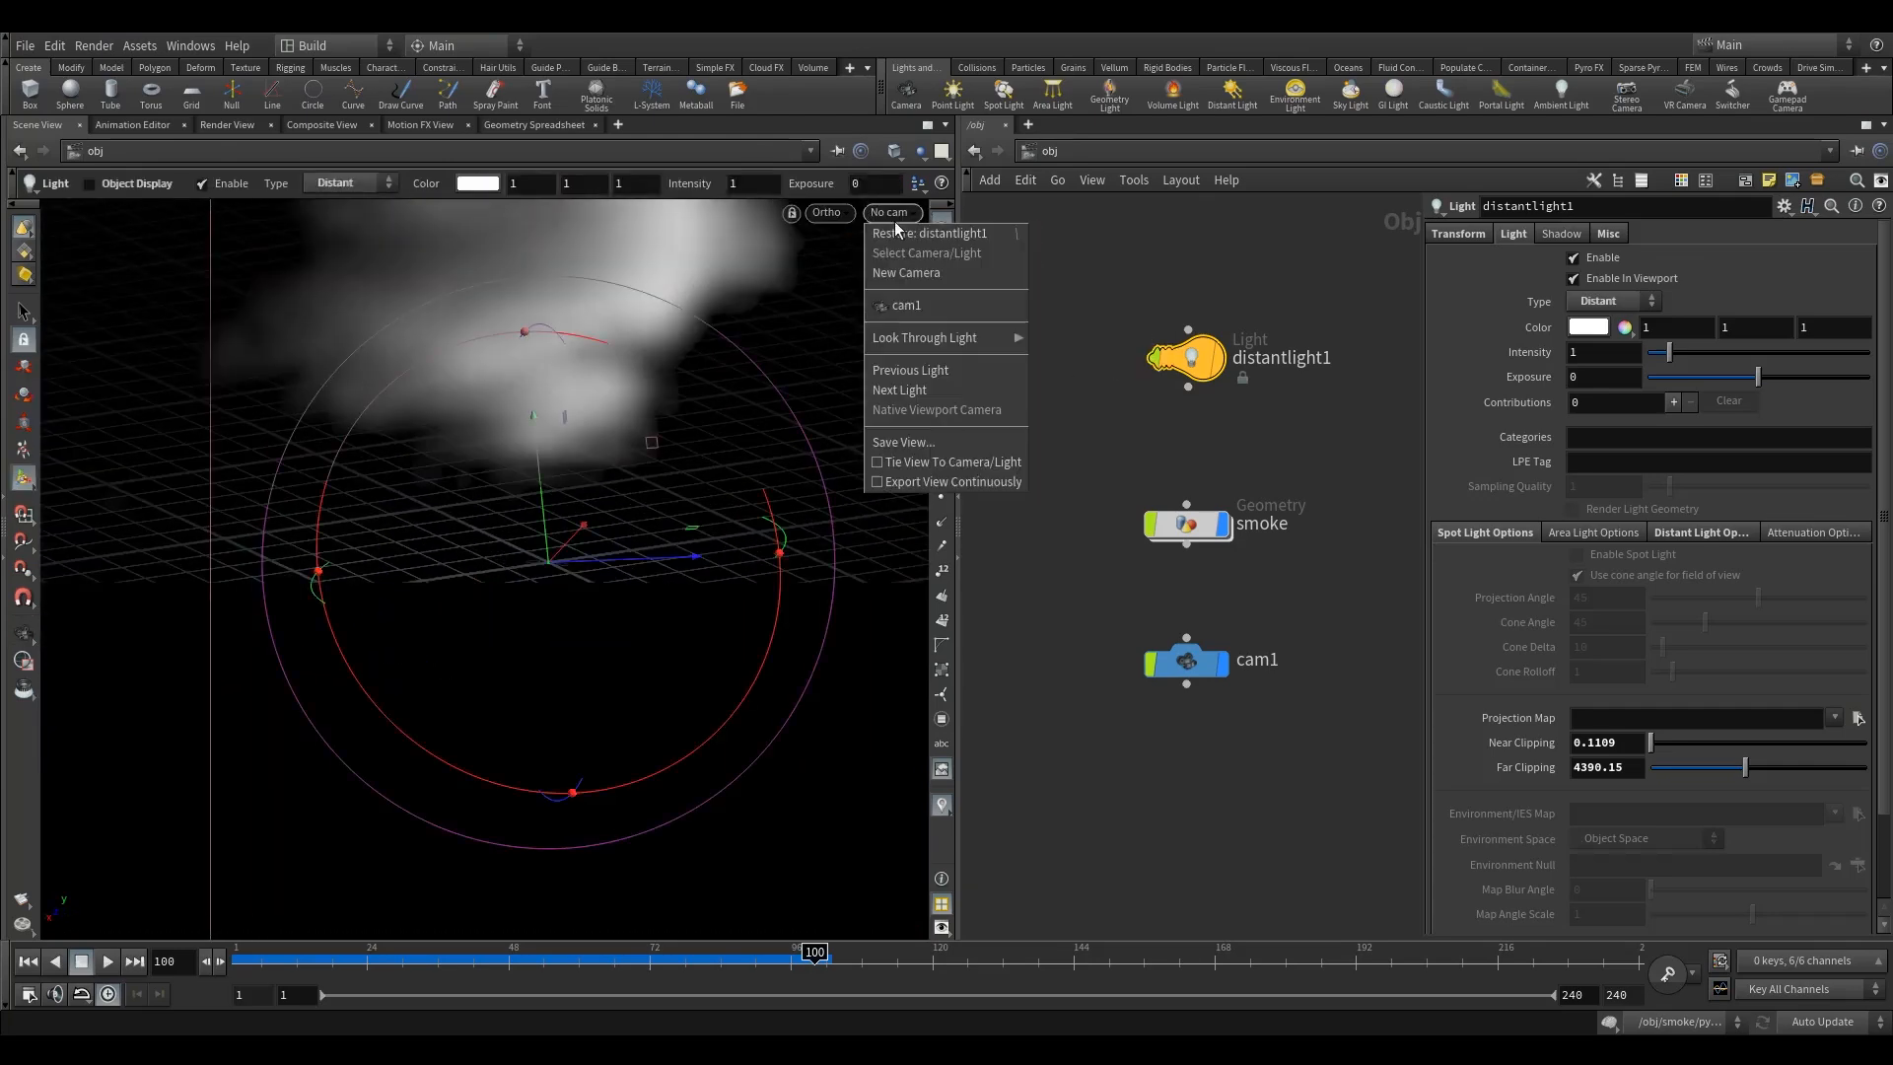
click(907, 305)
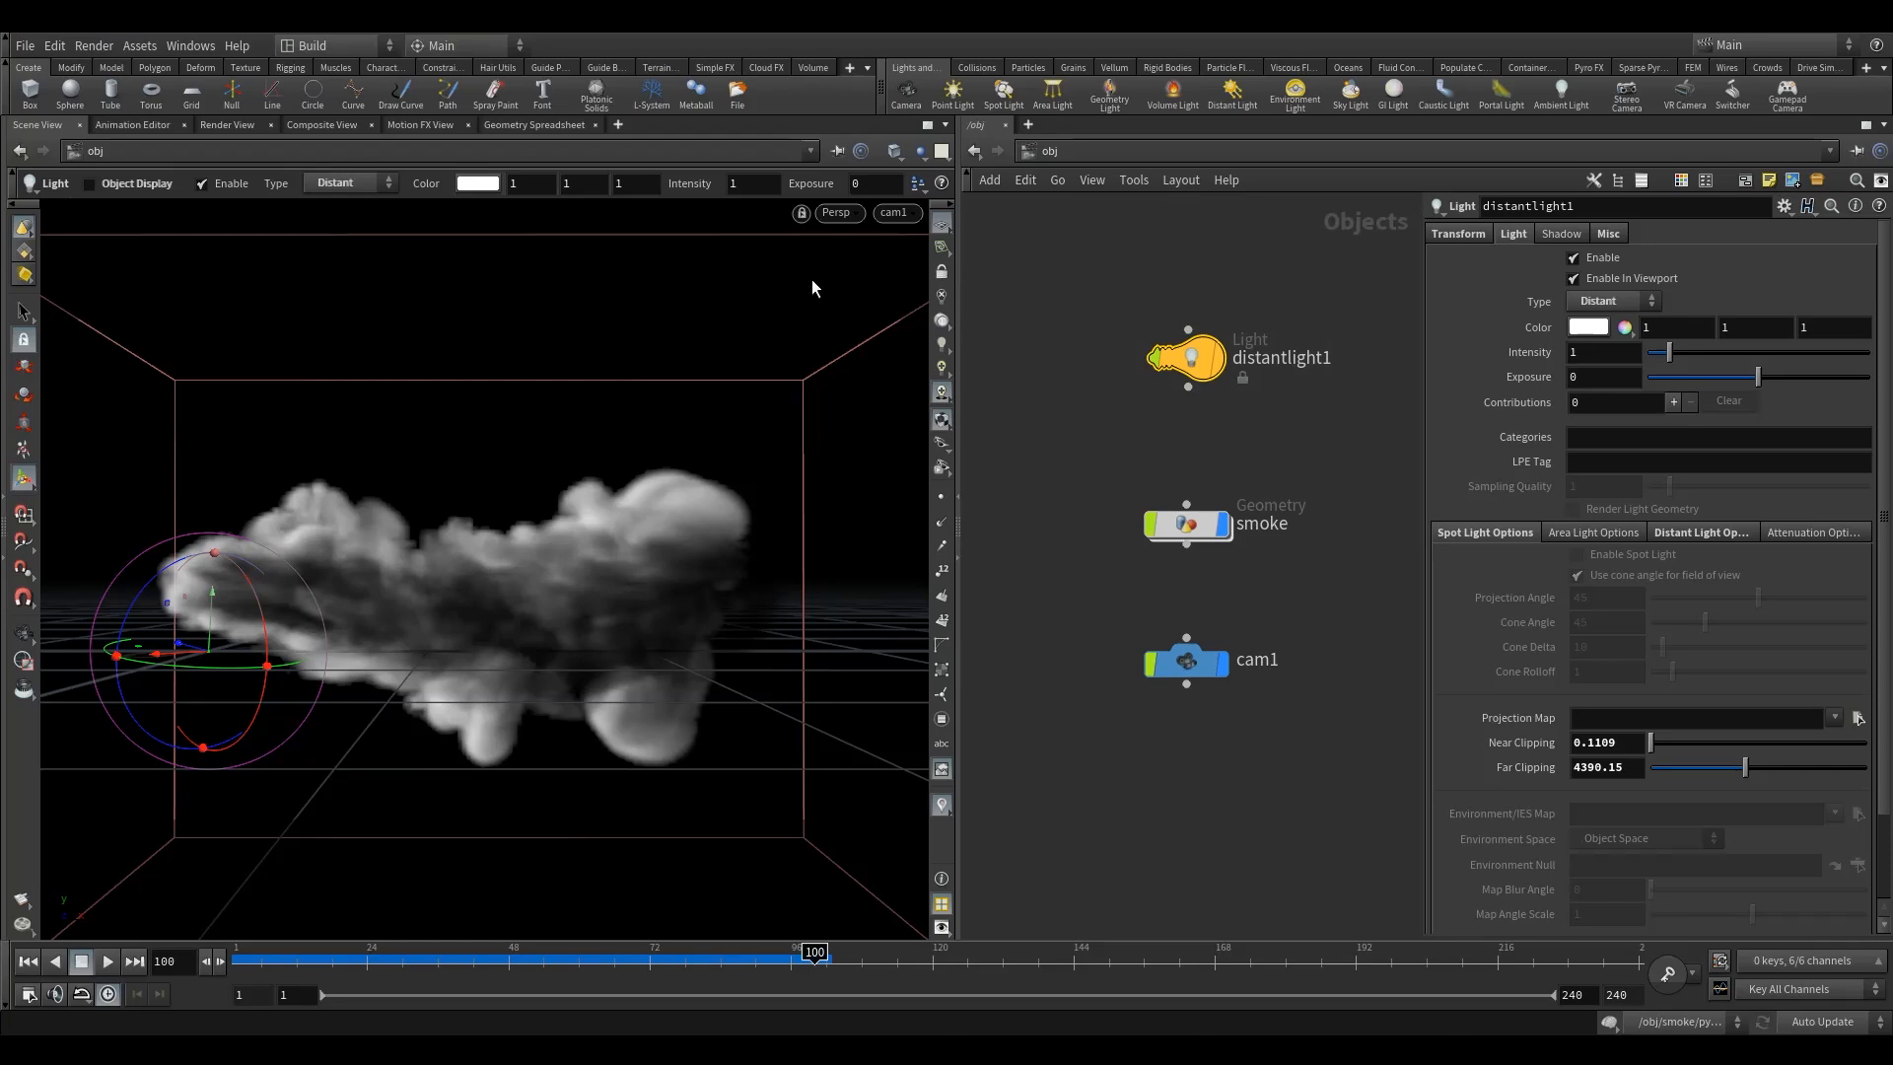
At frame 79, tie the view to distantlight1, reposition the light through its own view, and return to cam1.
drag(584, 958, 691, 958)
click(912, 213)
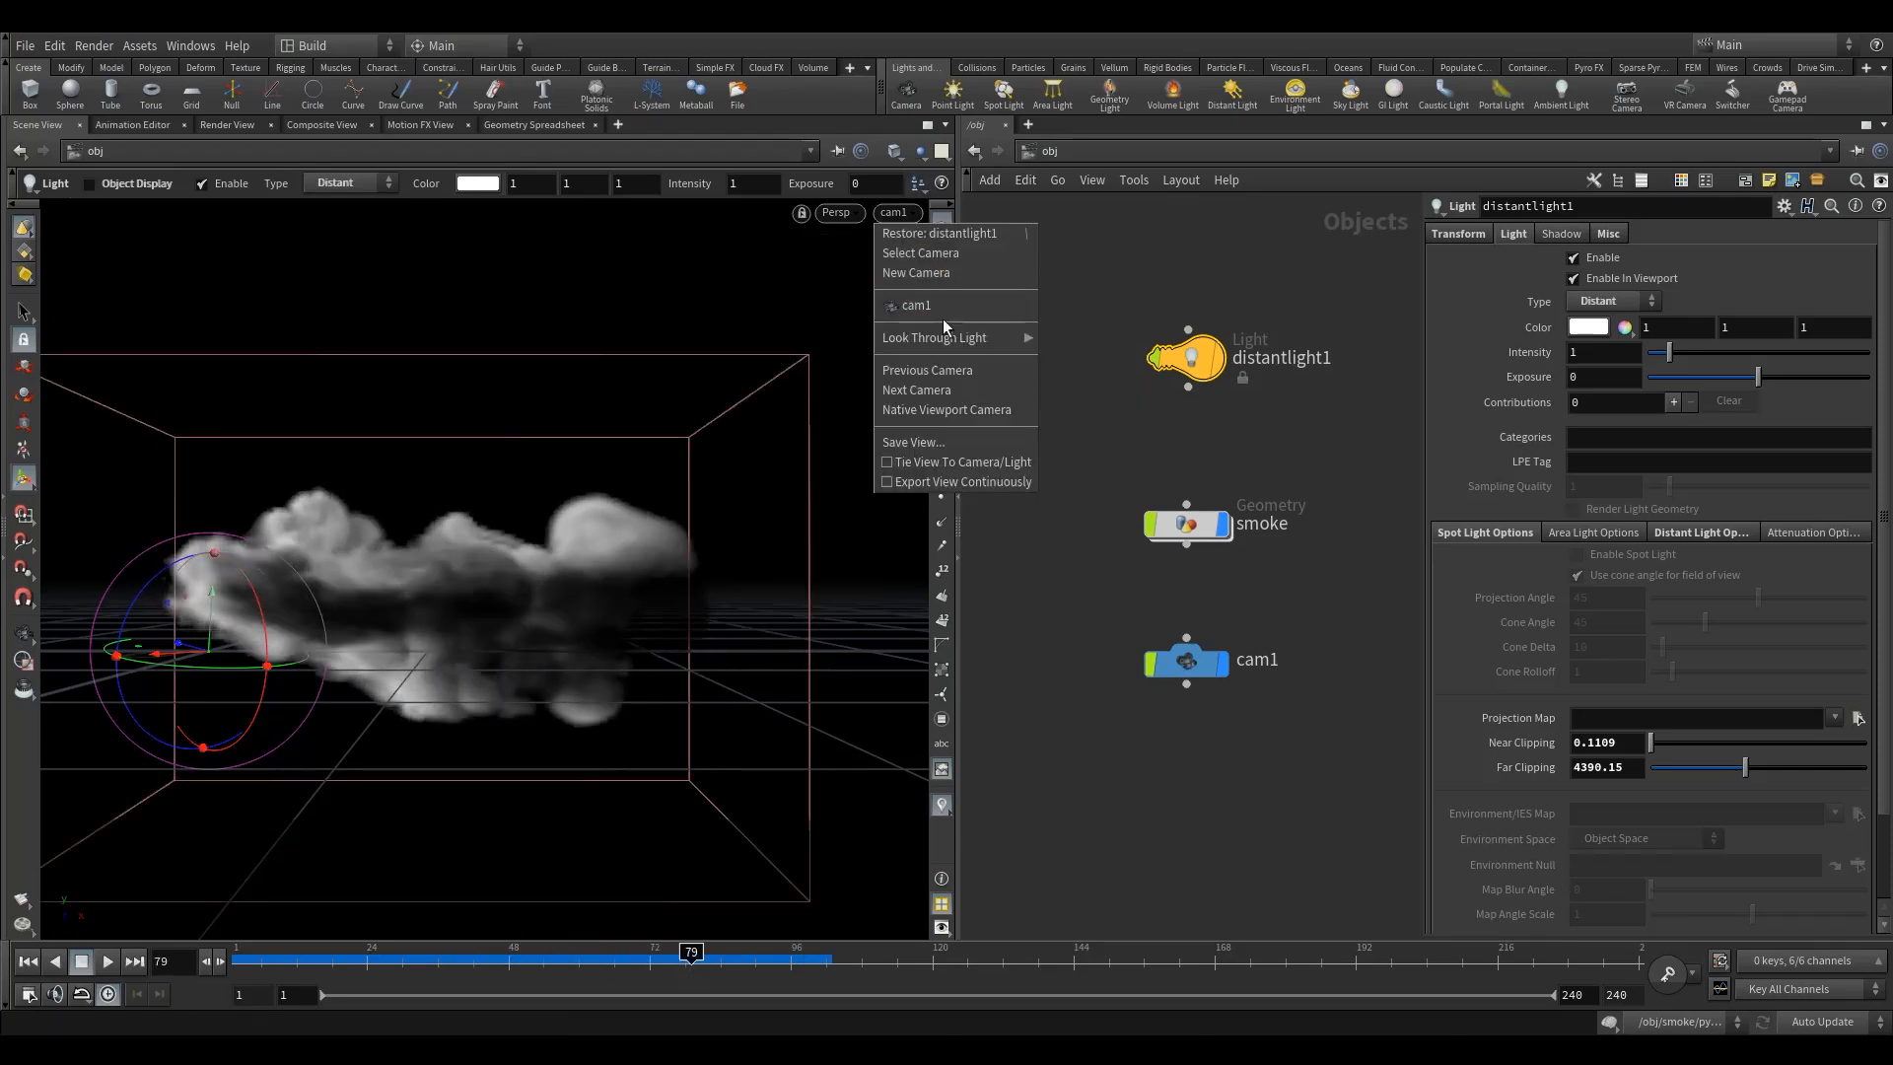
mouse_move(971, 339)
click(1091, 353)
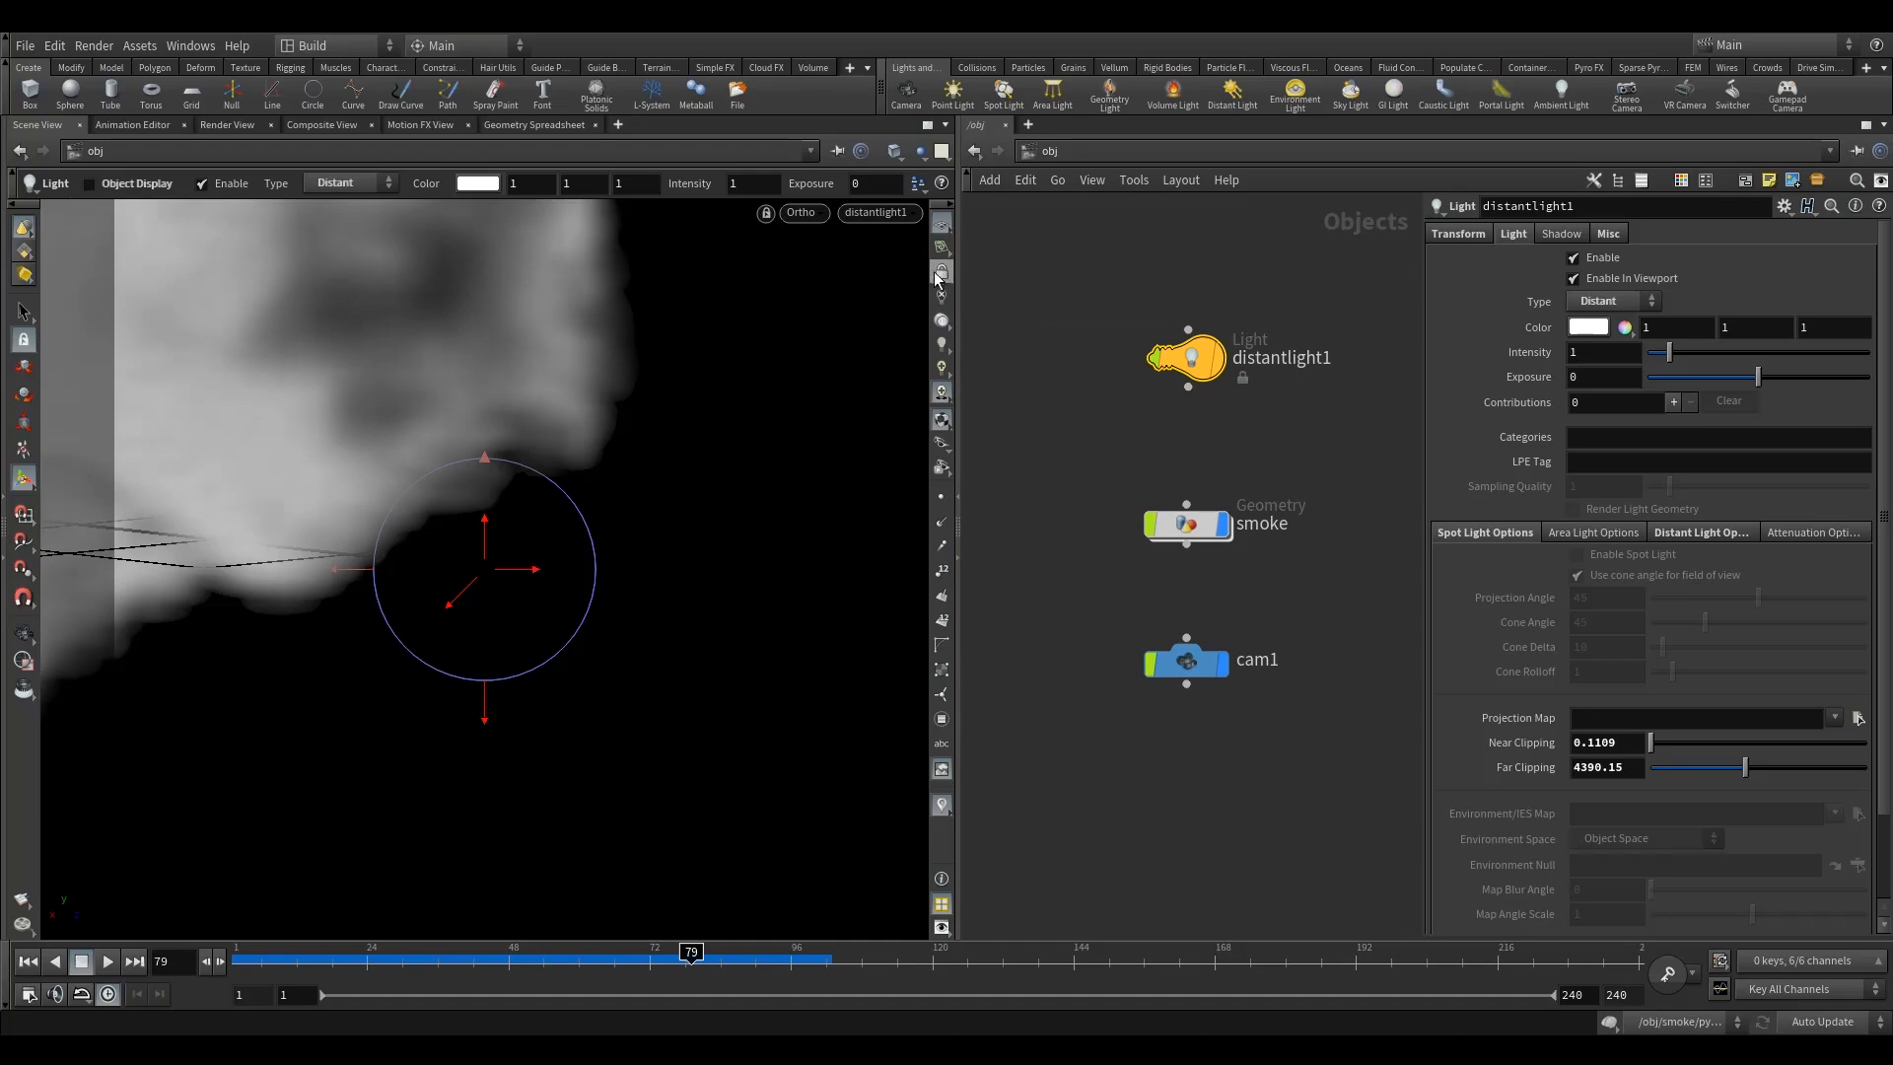
key(Escape)
drag(498, 350, 553, 563)
click(869, 215)
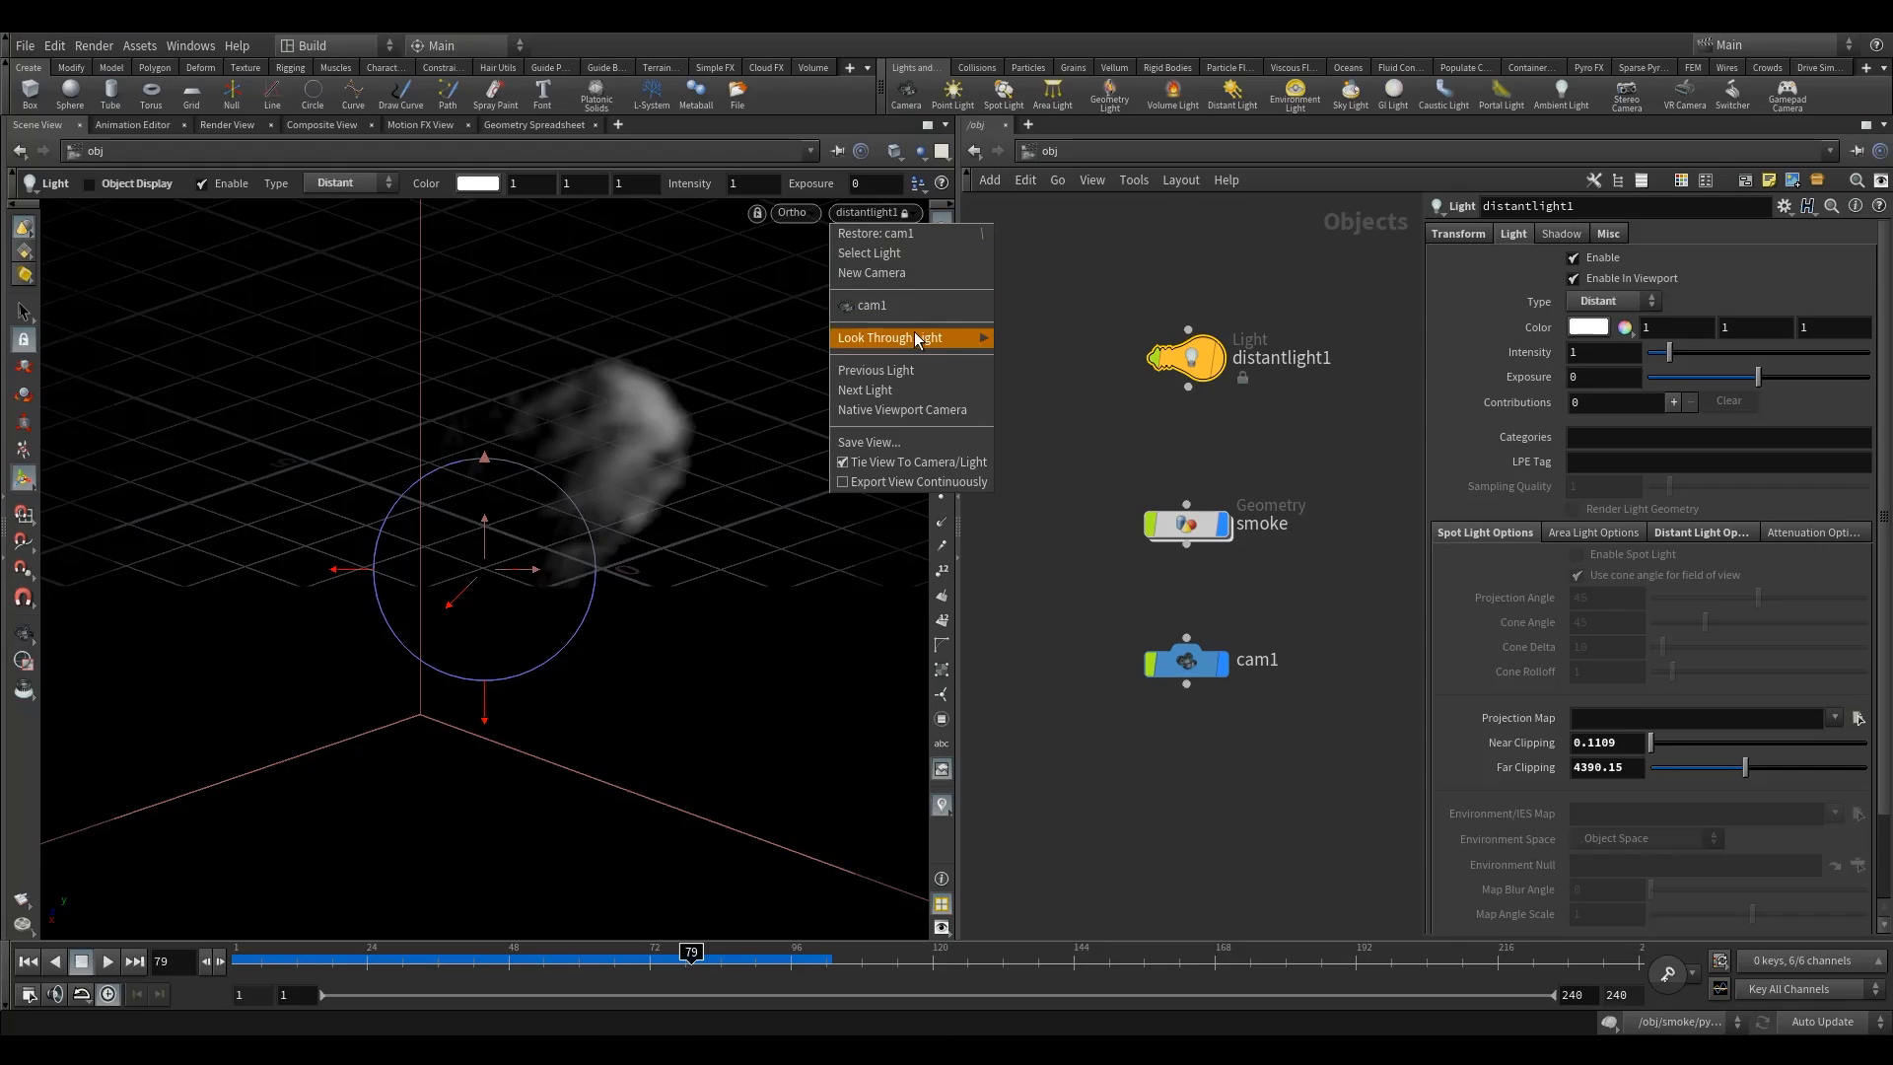
click(909, 305)
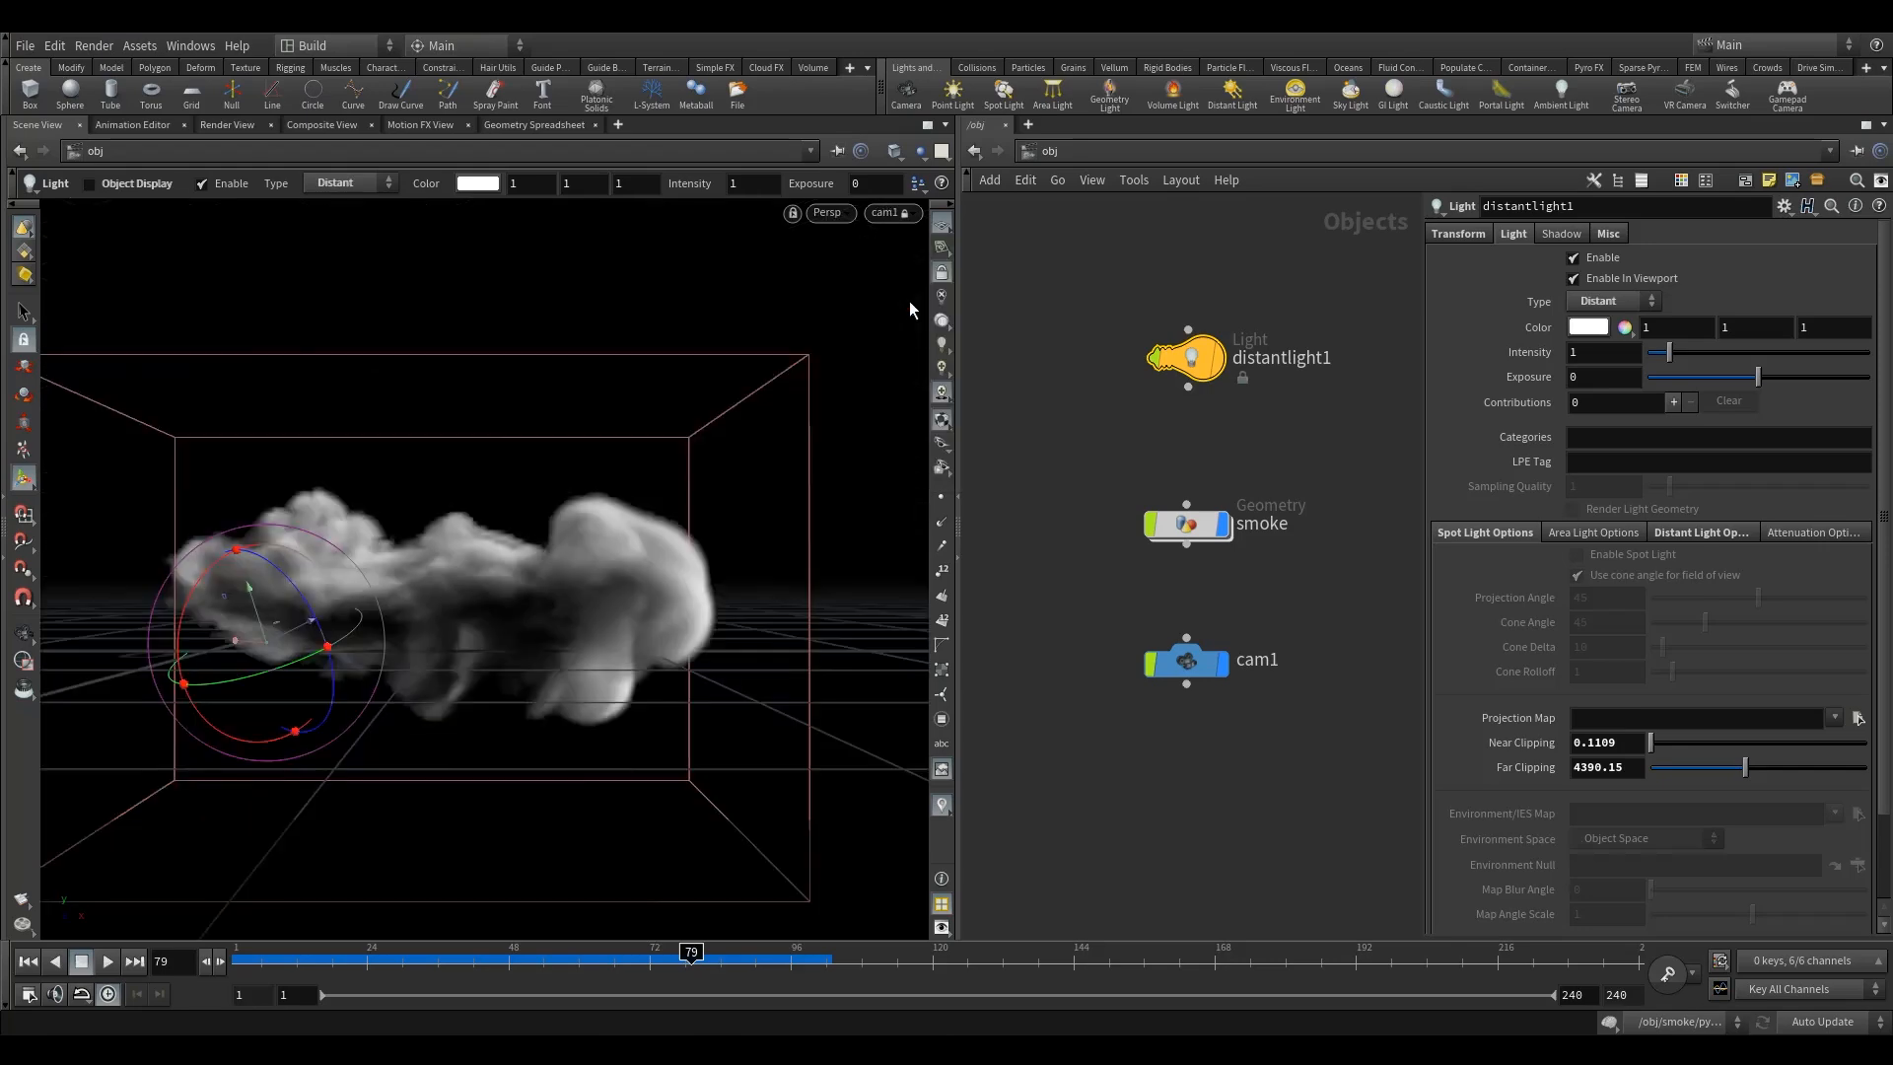
Reposition distantlight1 through its own view to about (2.26, -3.22, 3.68), lighting the smoke from the front, and show its transform values from cam1.
click(885, 215)
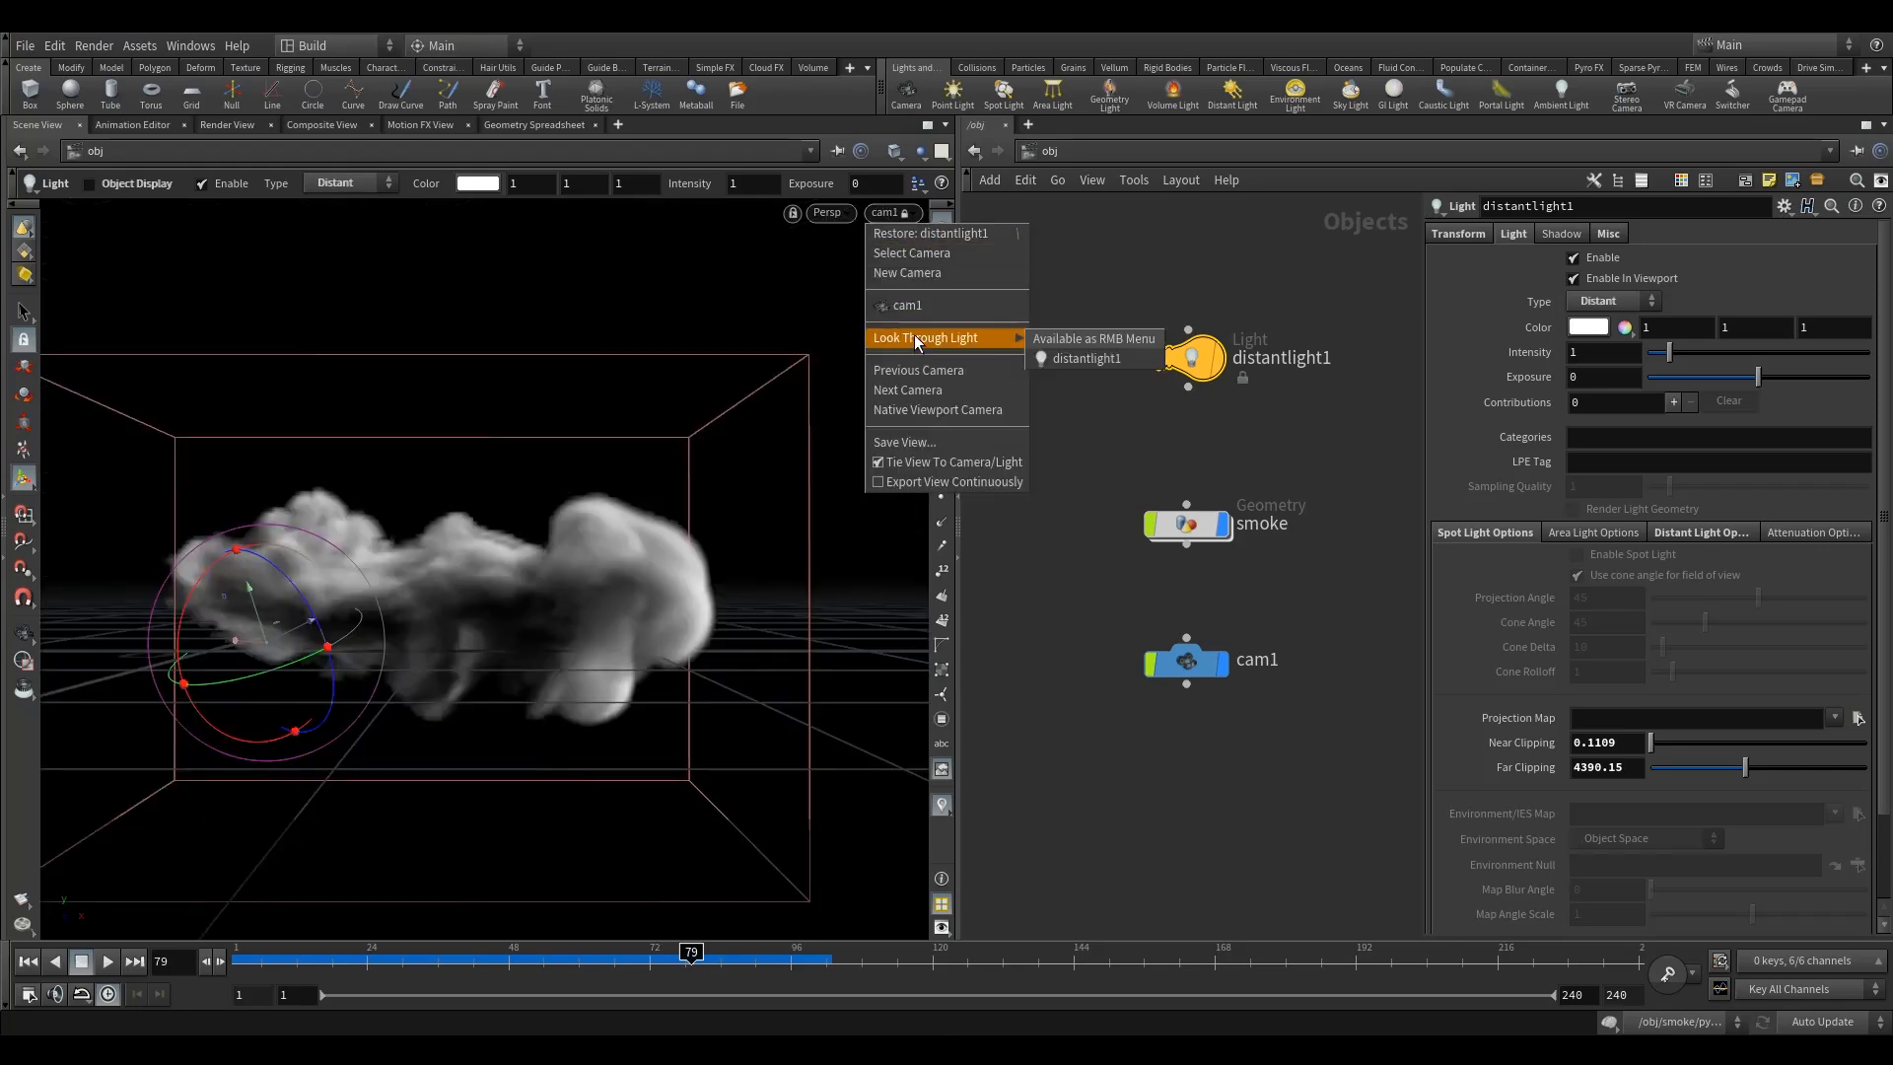
click(1088, 355)
drag(547, 448, 658, 445)
click(868, 212)
click(880, 298)
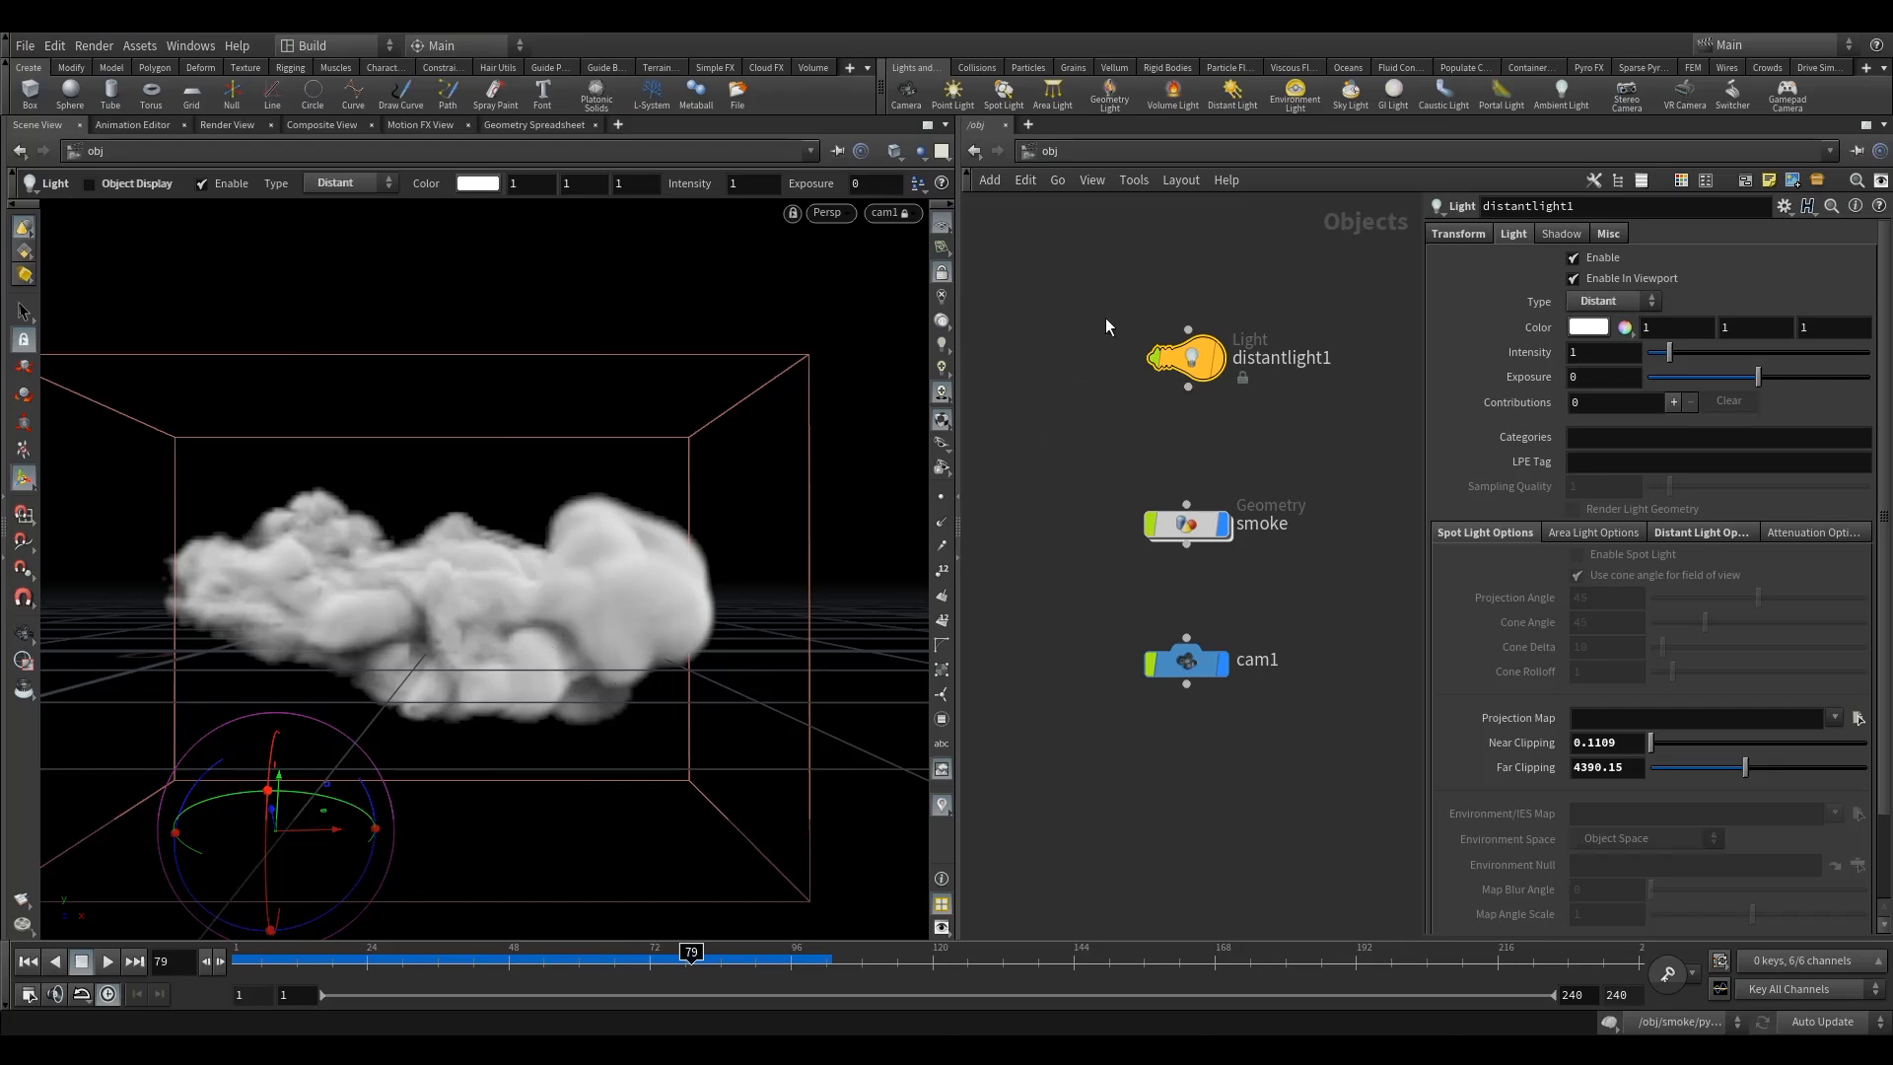
click(1459, 234)
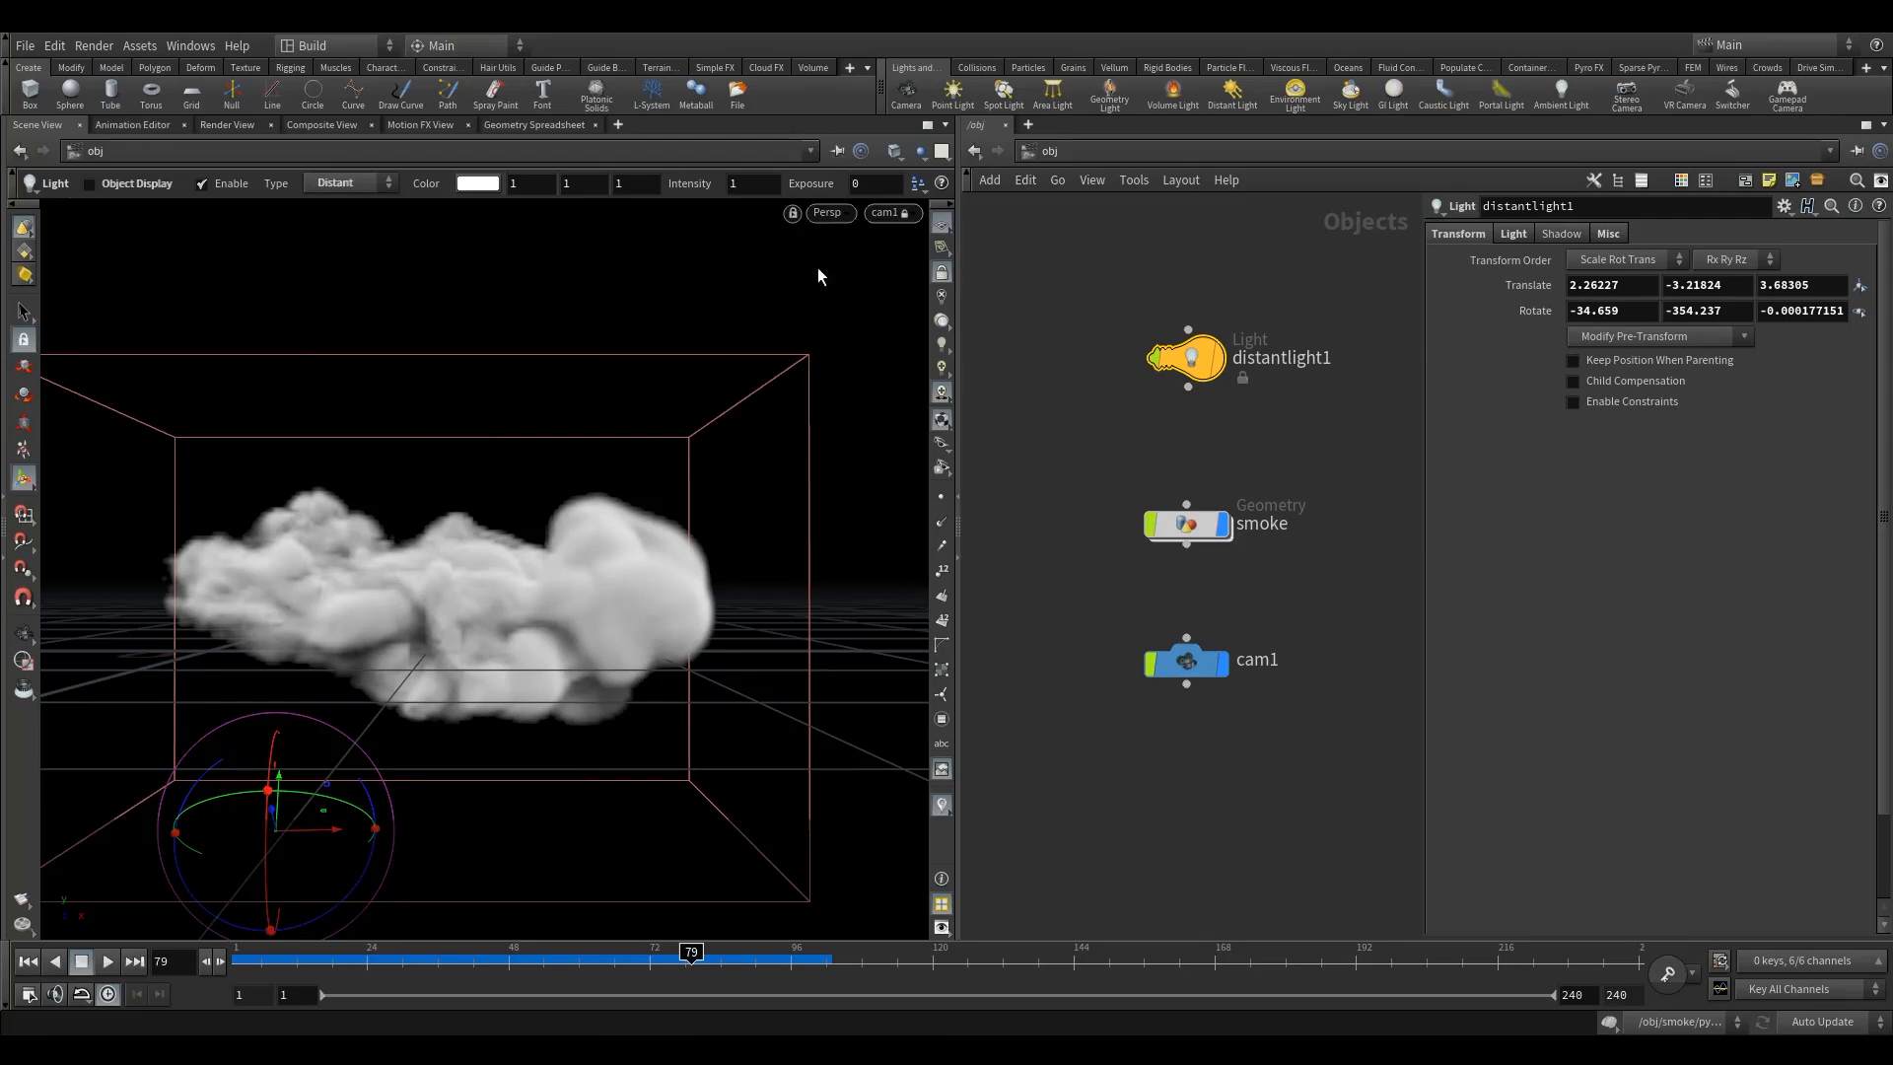
Switch to the cam1 camera and go to frame 1 of the smoke simulation.
click(887, 212)
click(912, 304)
drag(292, 963, 183, 963)
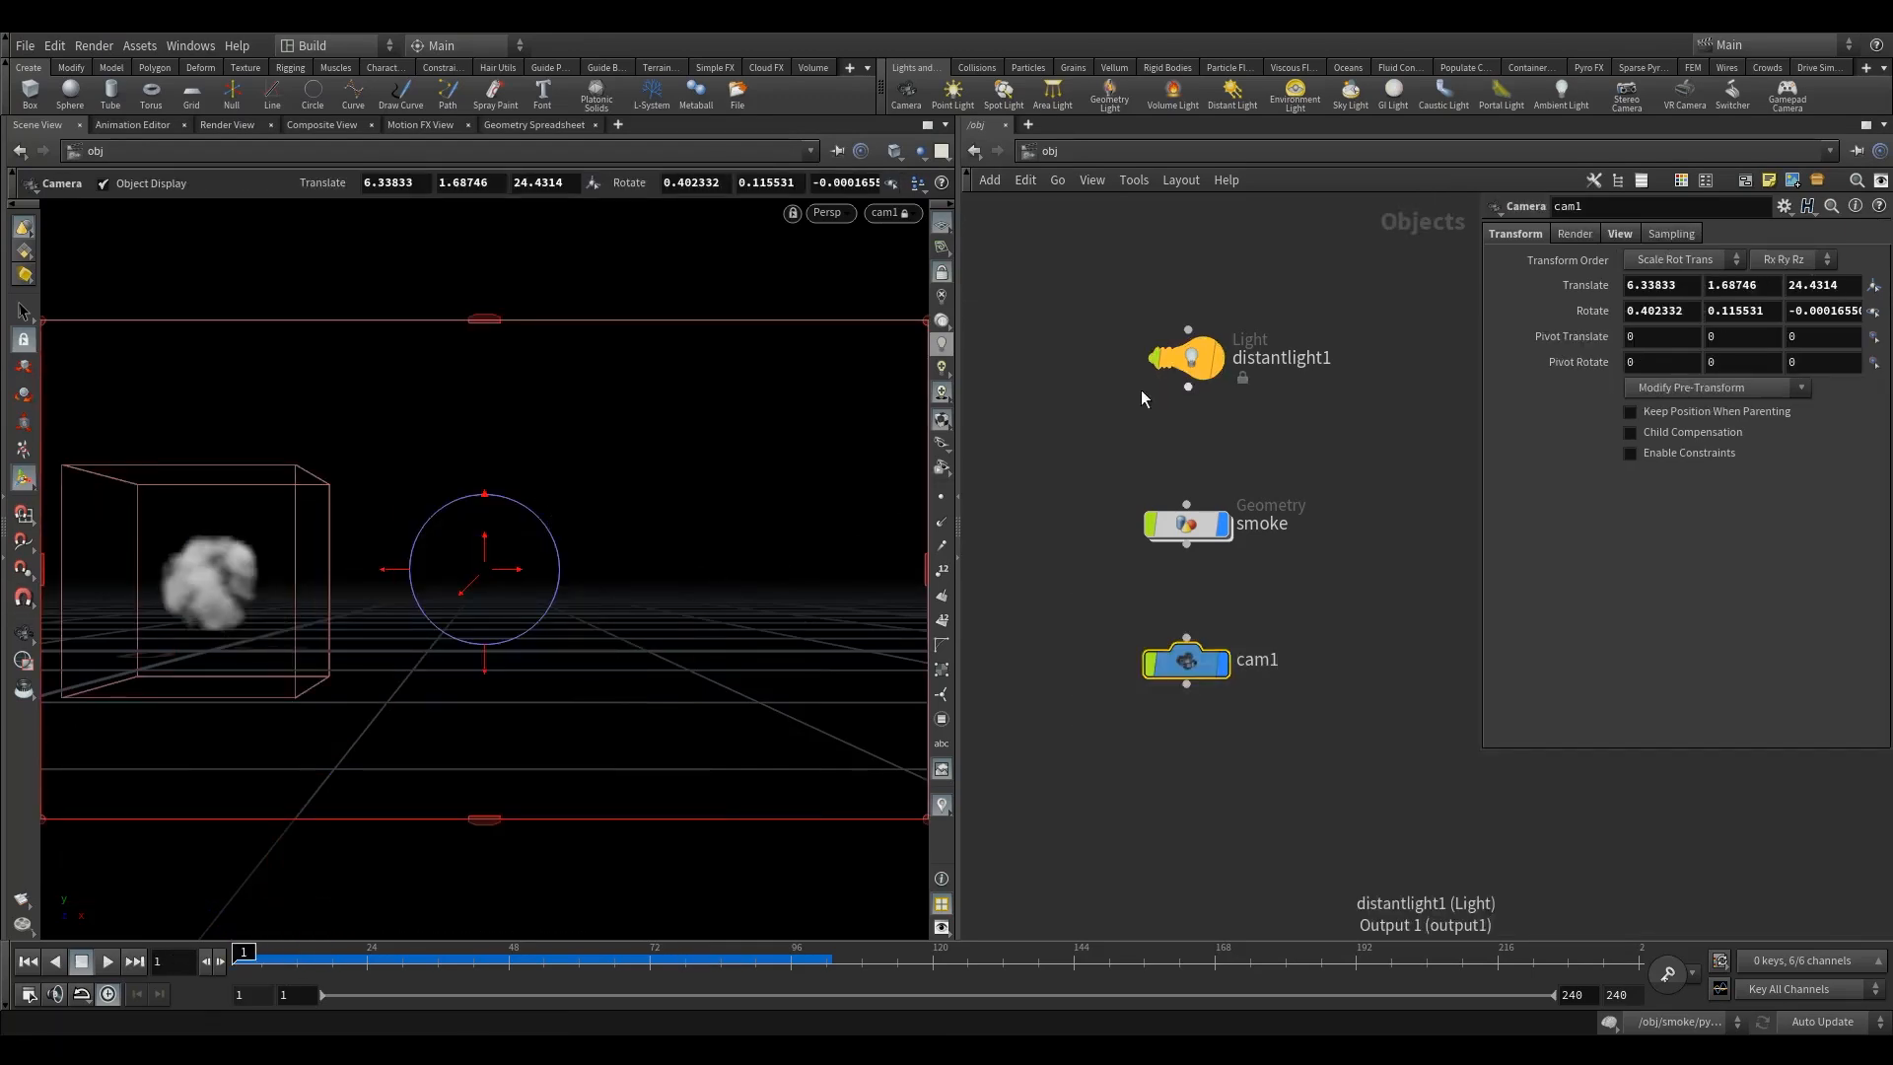
Open the smoke object's node network and widen the network and parameter areas.
double_click(1186, 523)
middle_drag(1081, 685, 1197, 666)
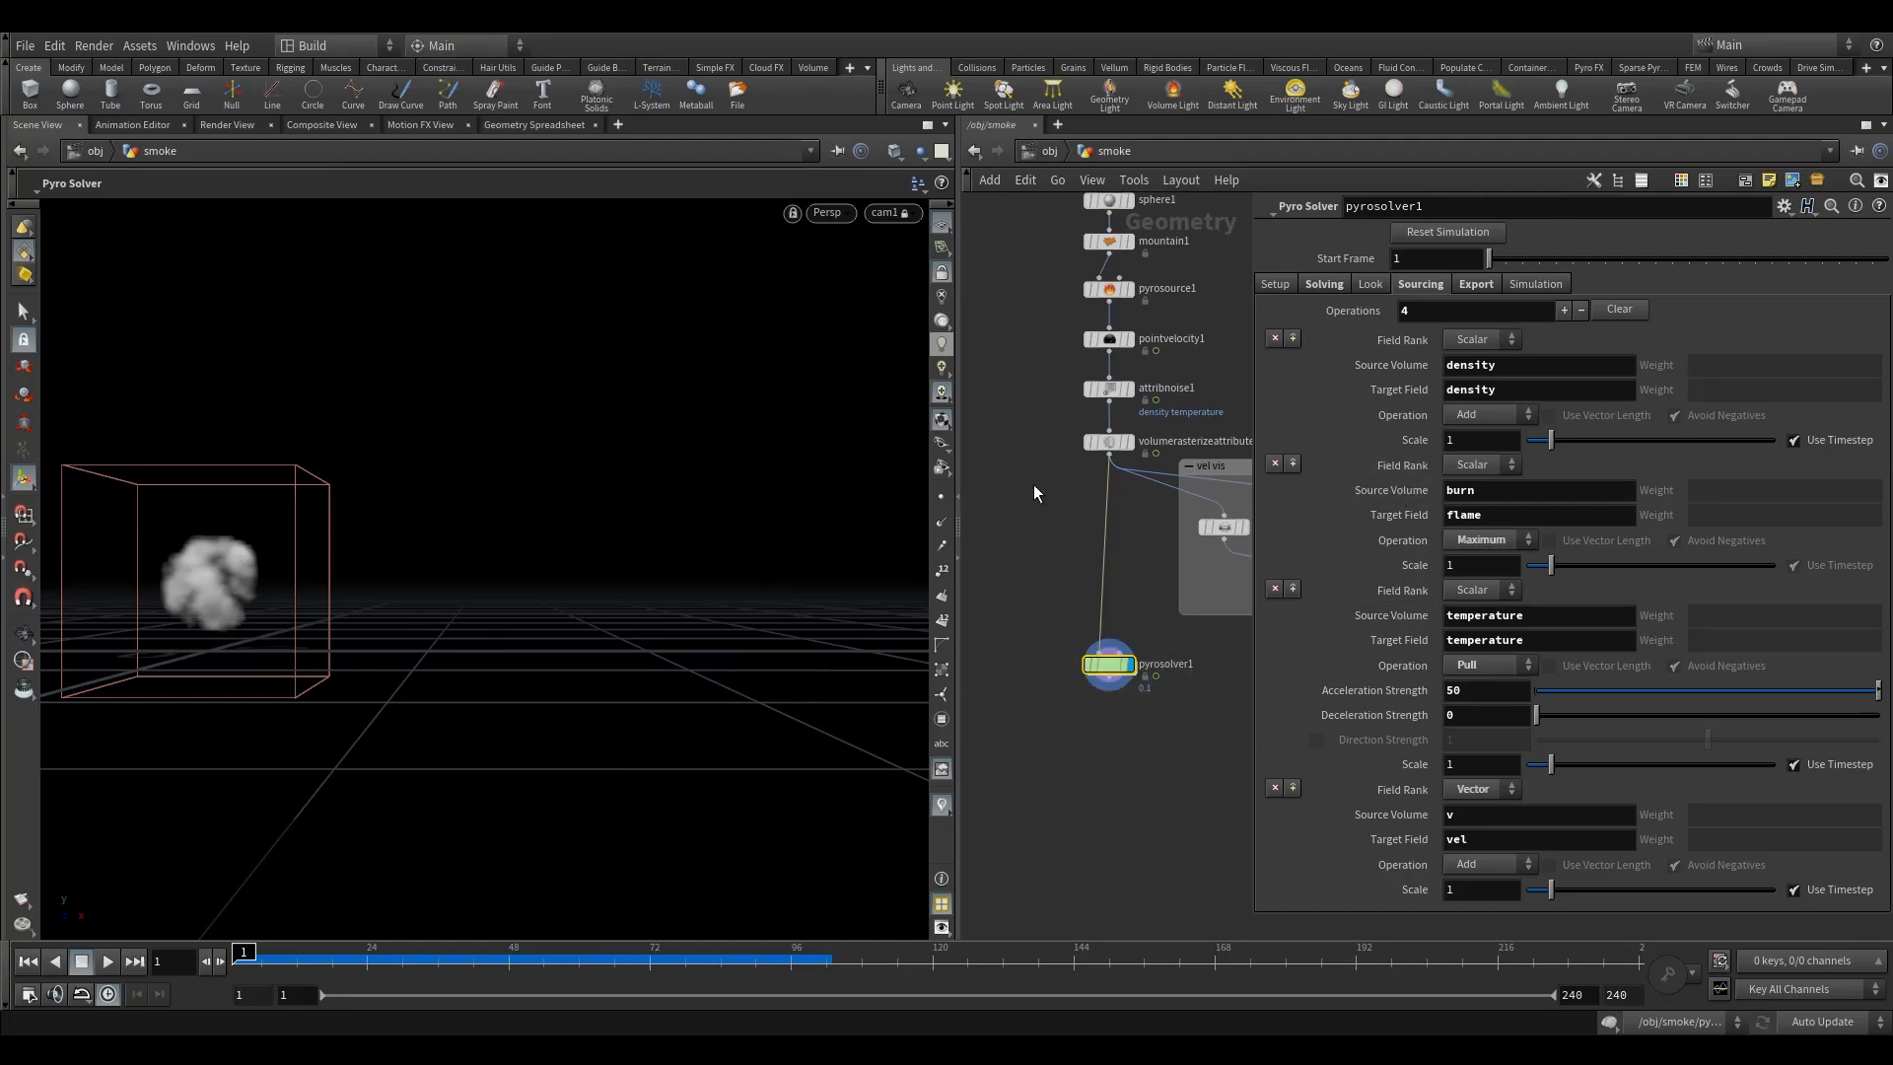
drag(961, 528, 577, 528)
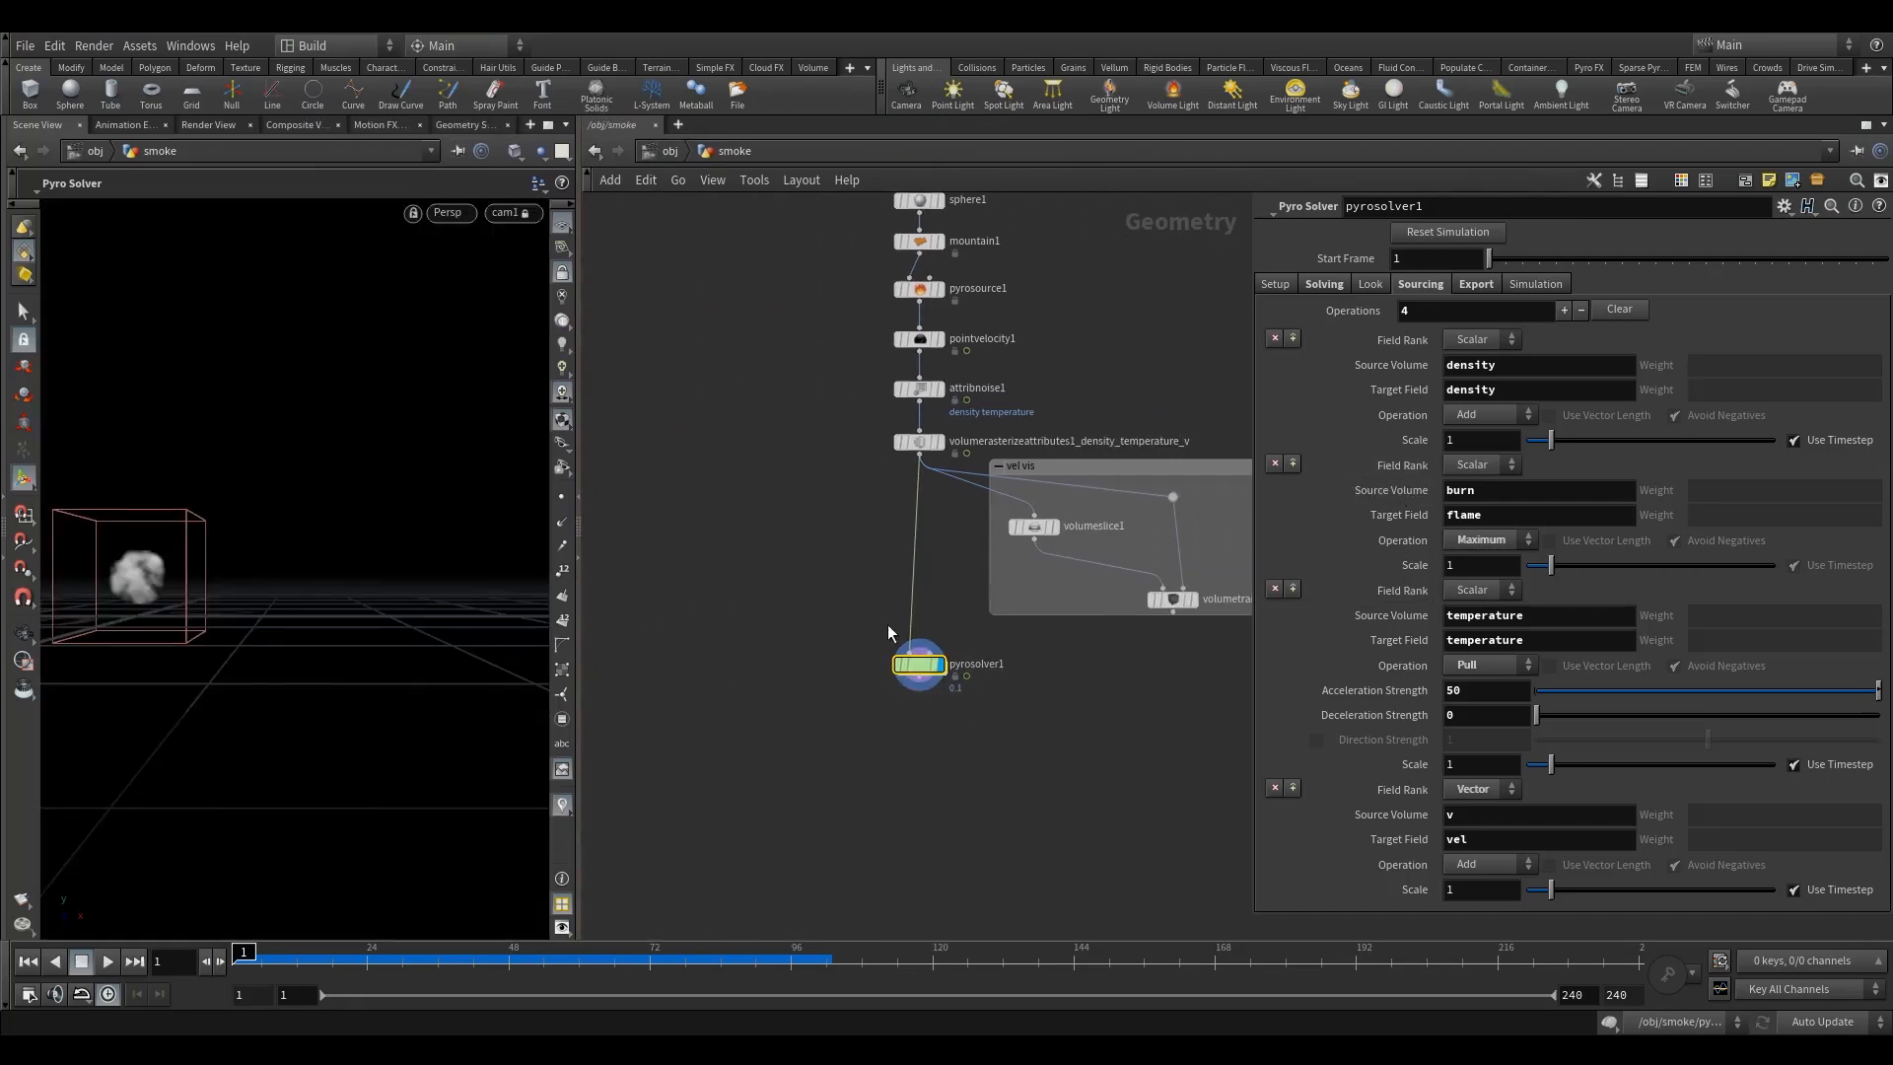
drag(1255, 335, 1018, 335)
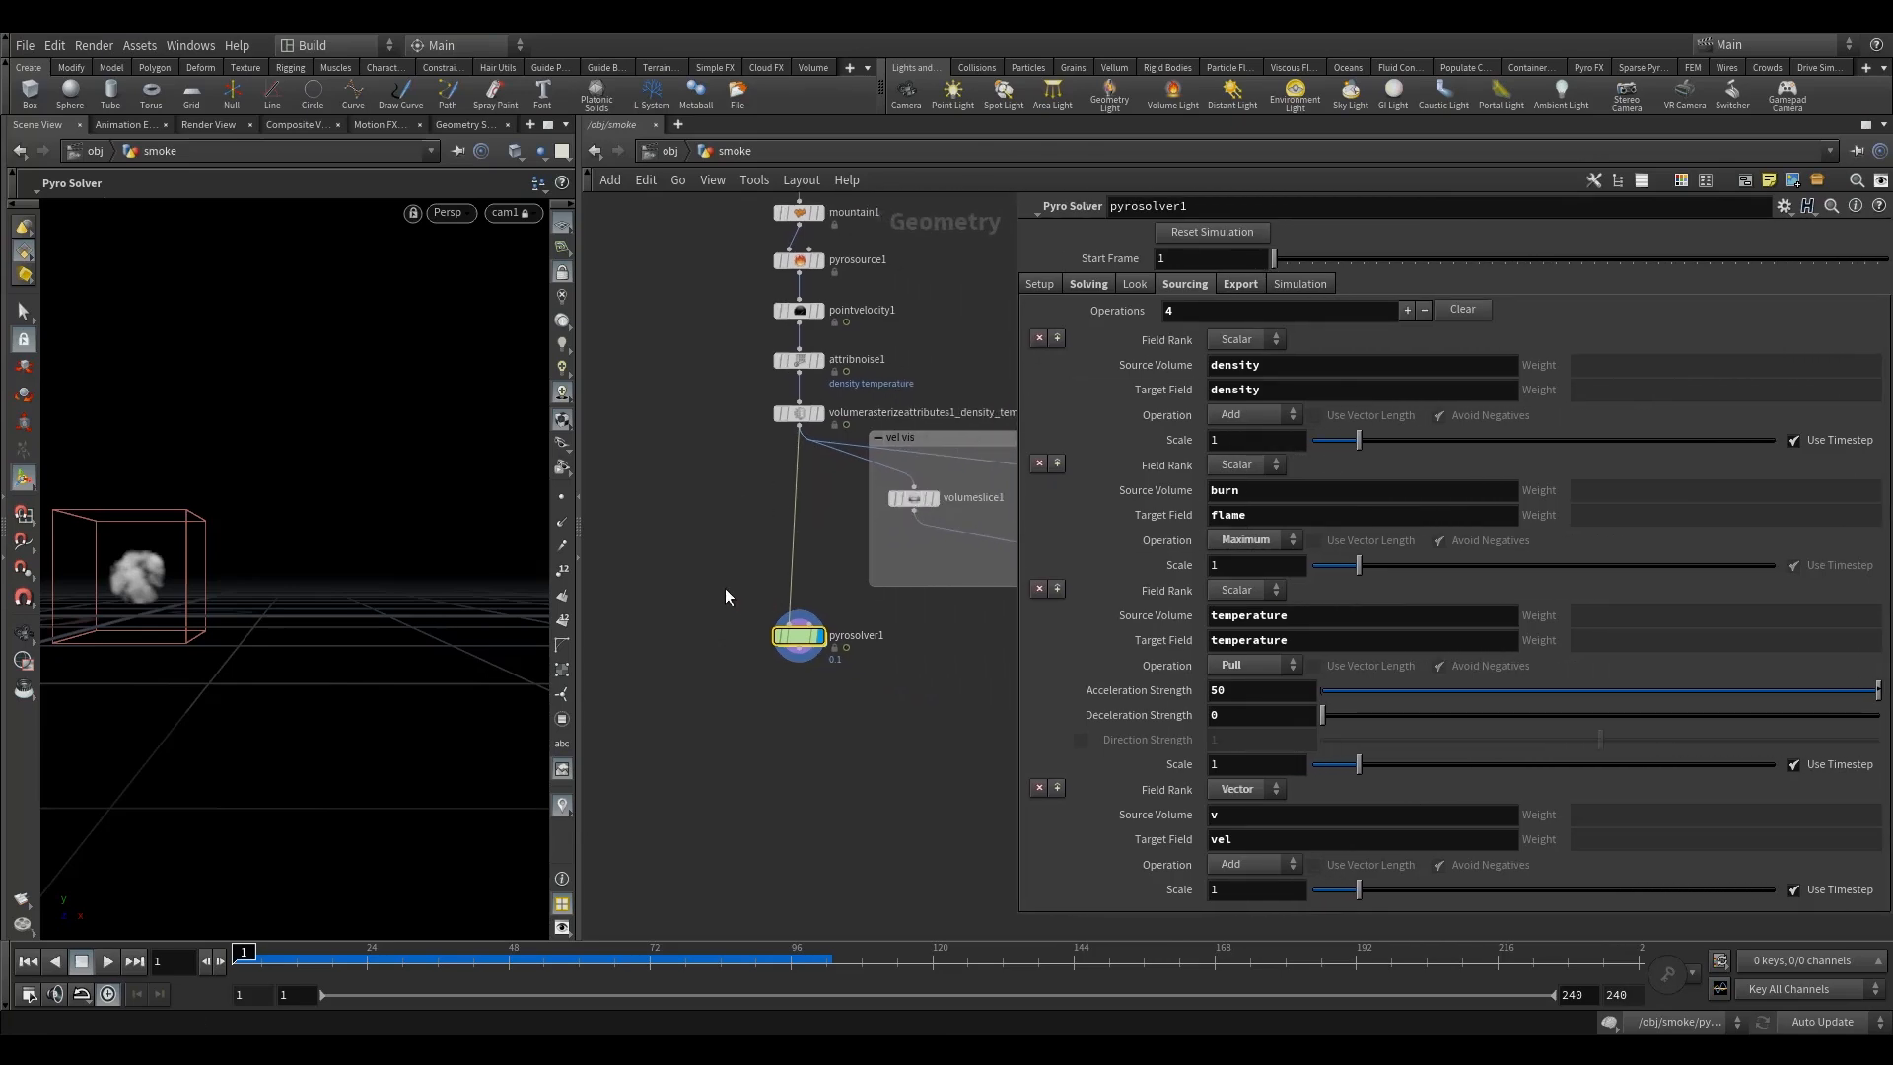
Display the volumerasterizeattributes1_density_temperature_v node and check its output fields in the node info.
click(817, 414)
click(807, 416)
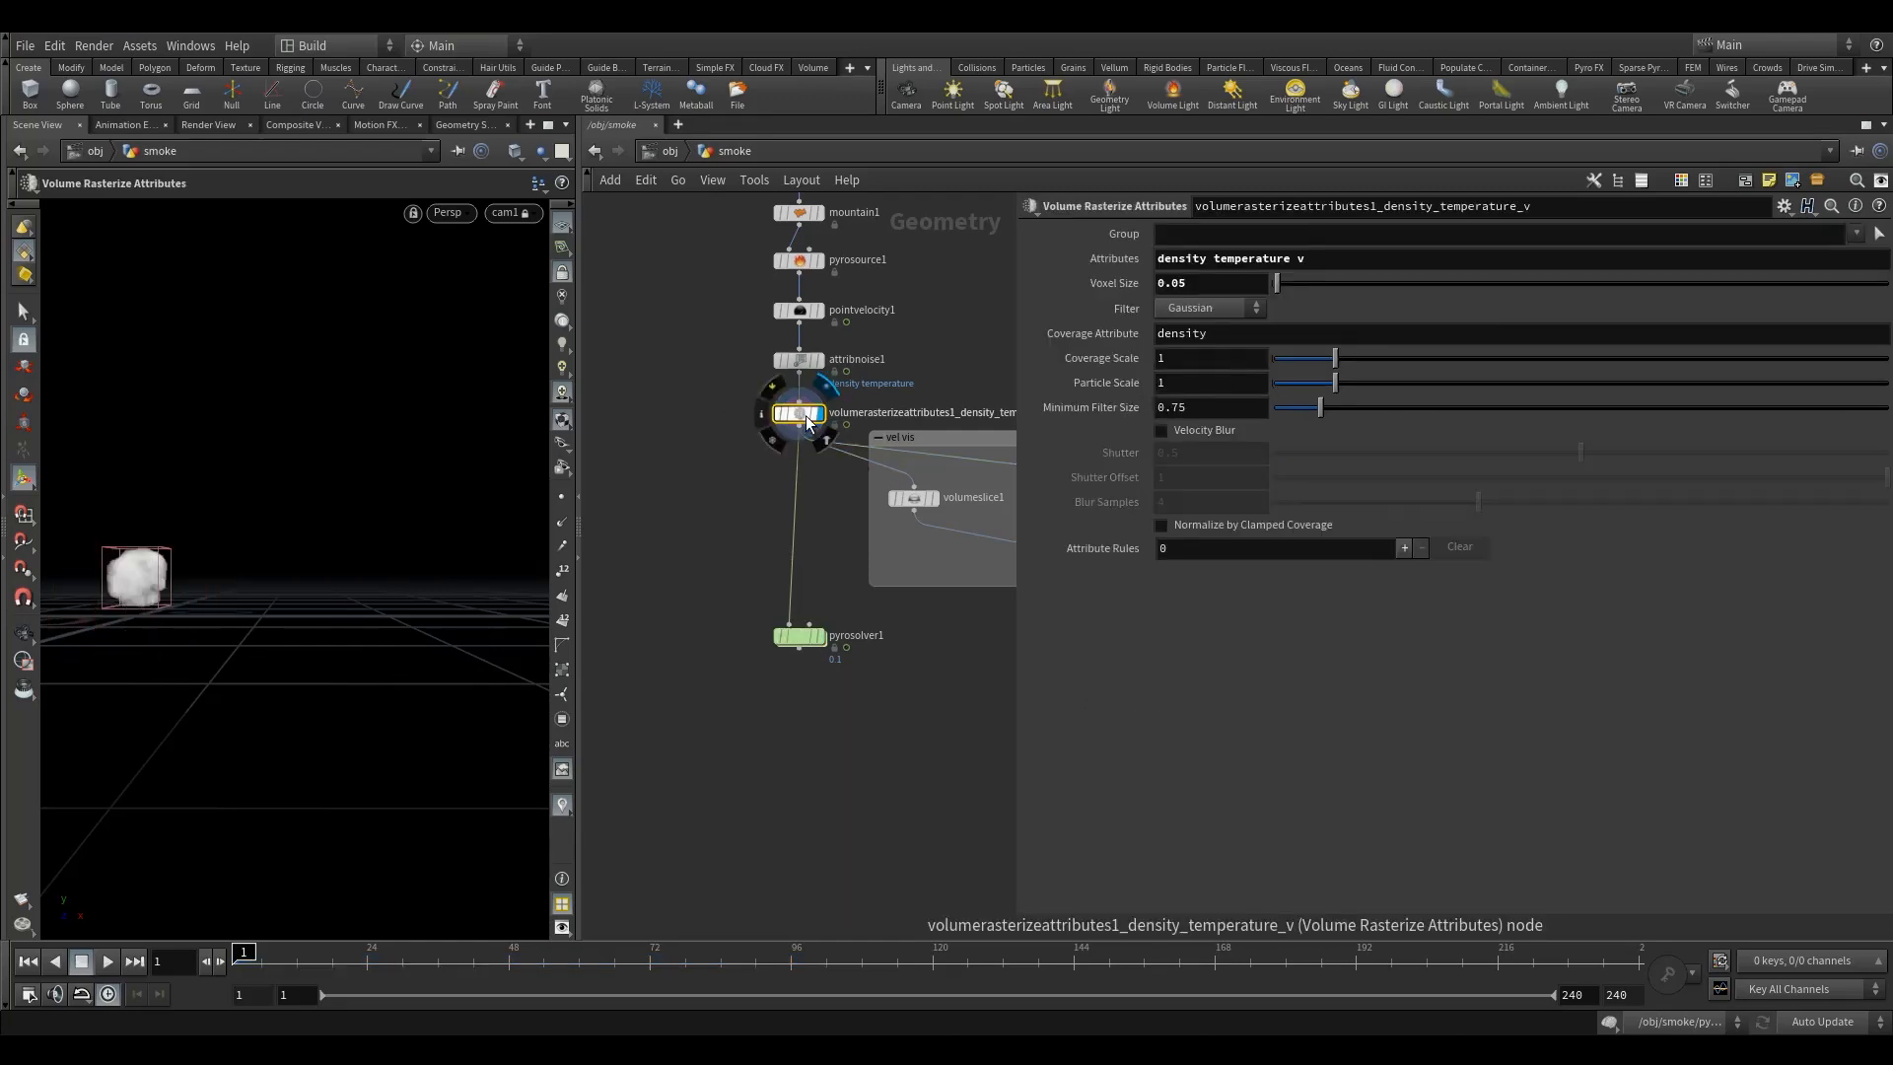
click(757, 417)
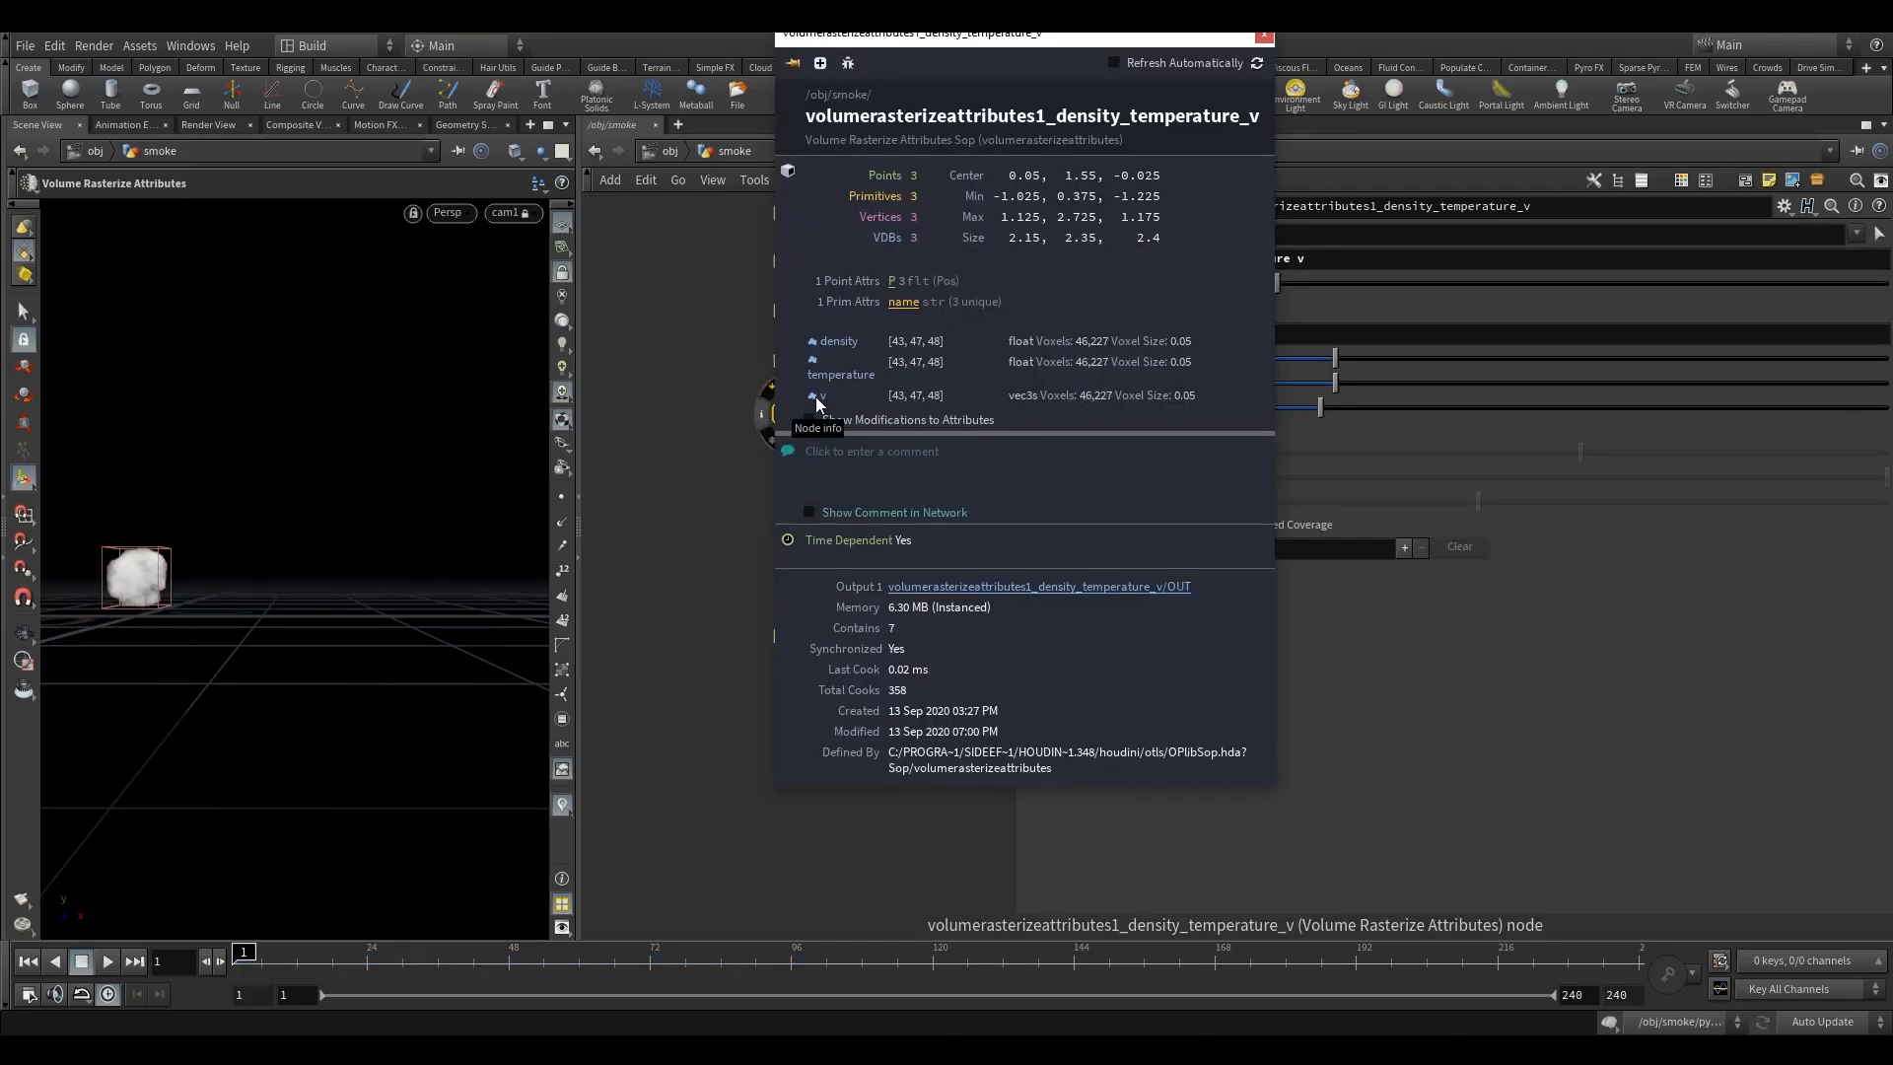
click(1264, 36)
Select pyrosolver1 and delete its burn-to-flame sourcing operation.
drag(727, 549, 878, 714)
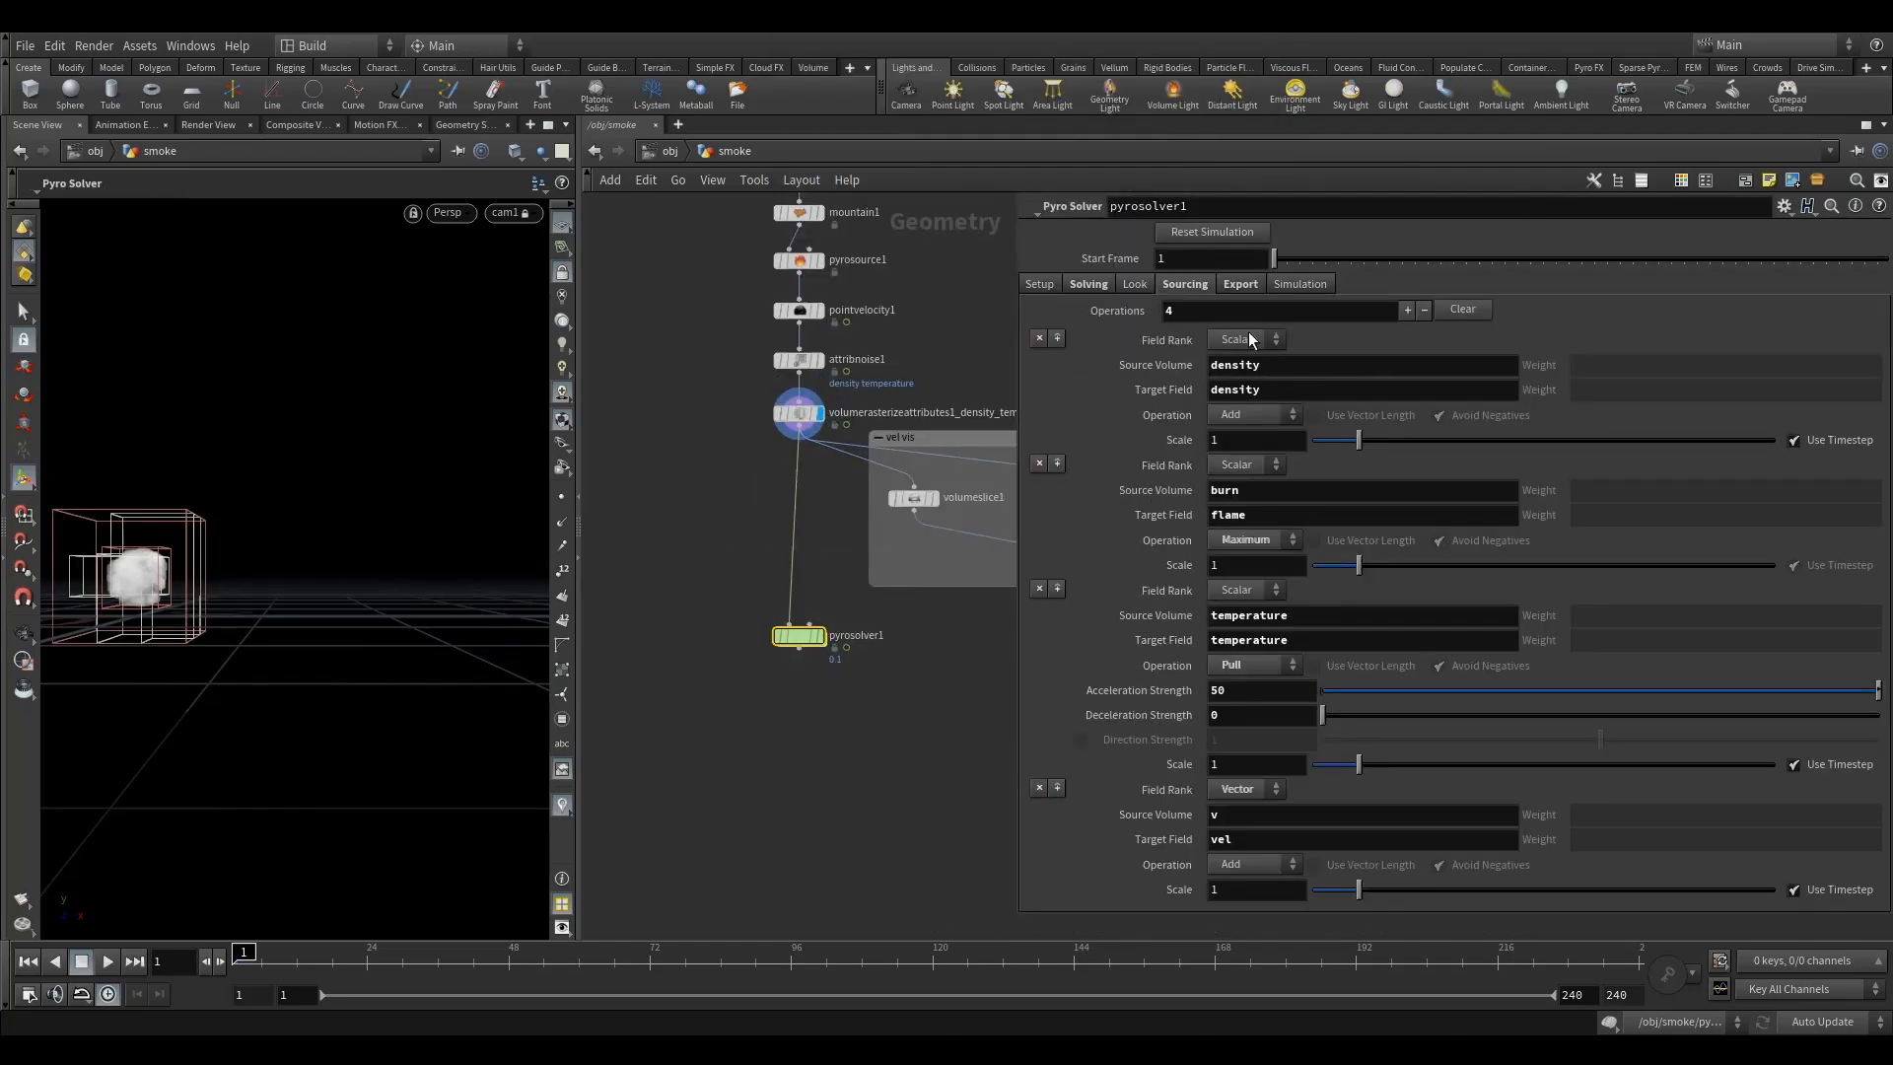
click(1244, 496)
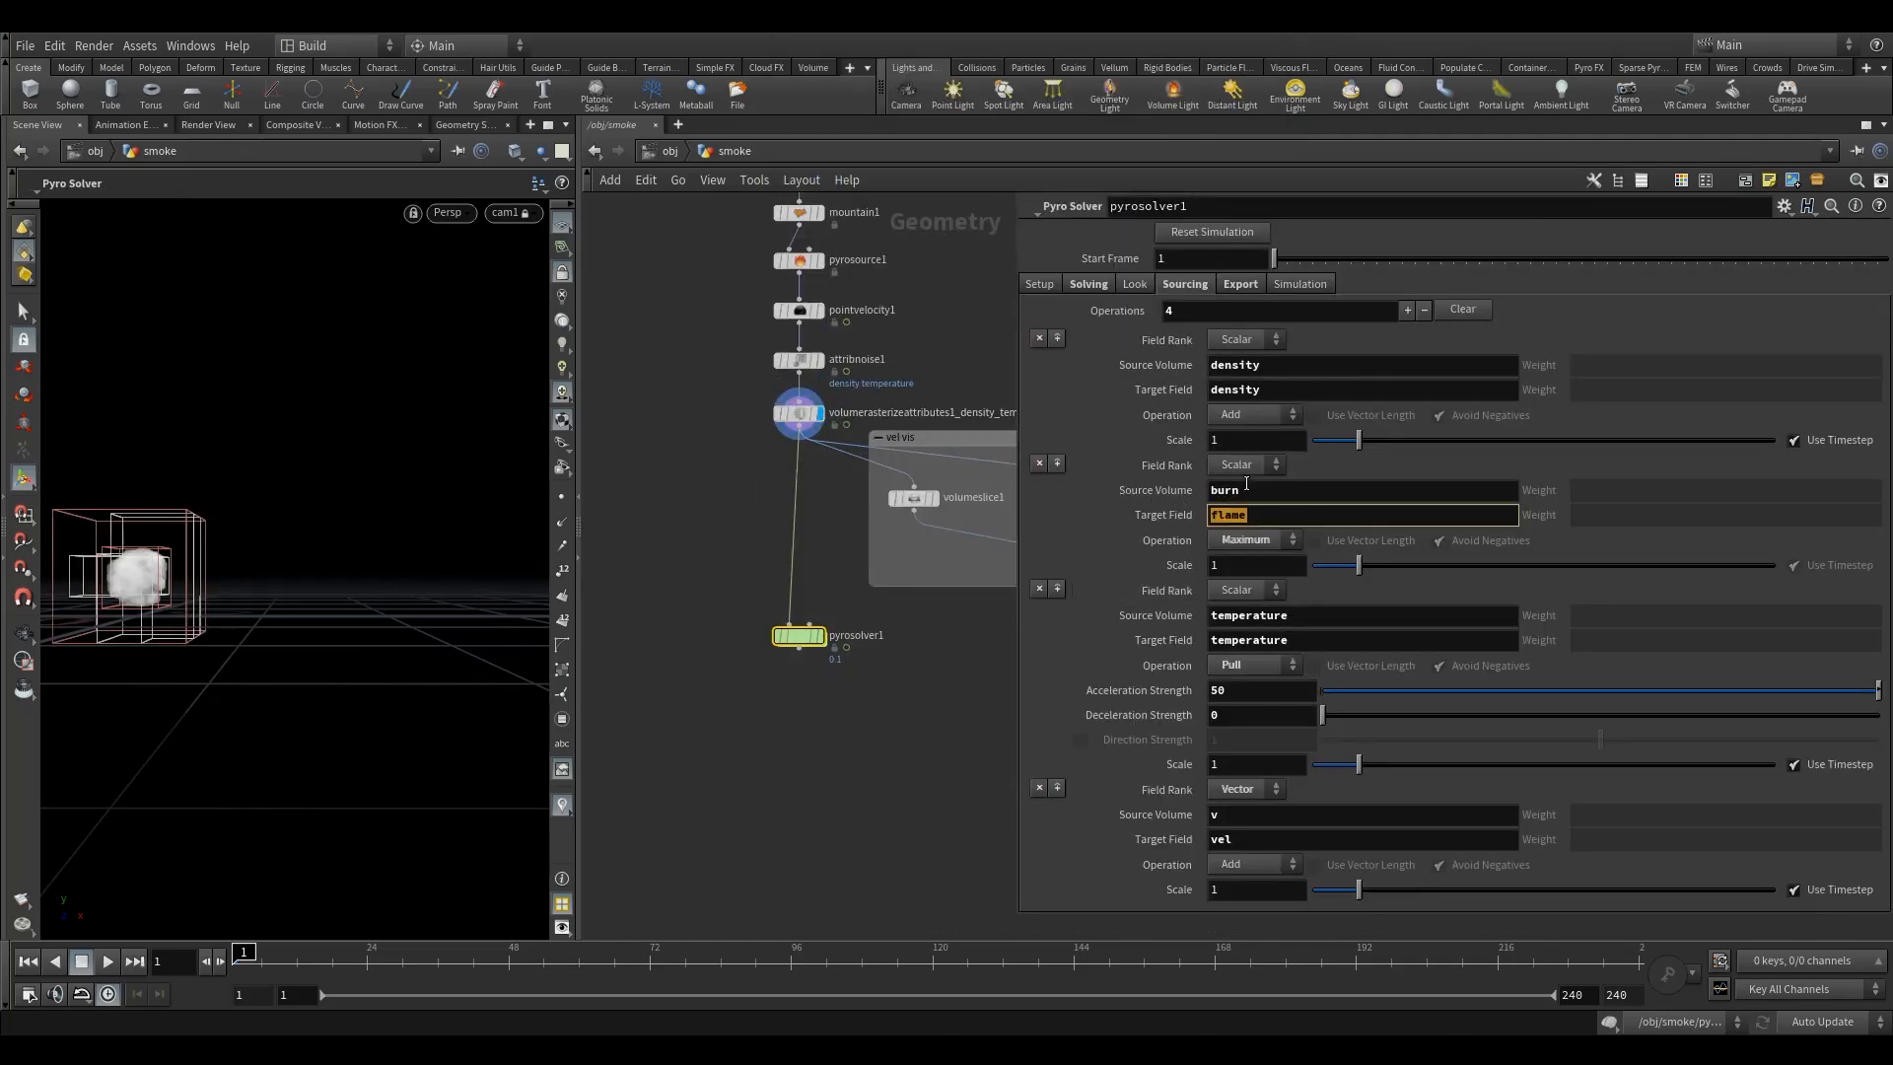
click(1039, 463)
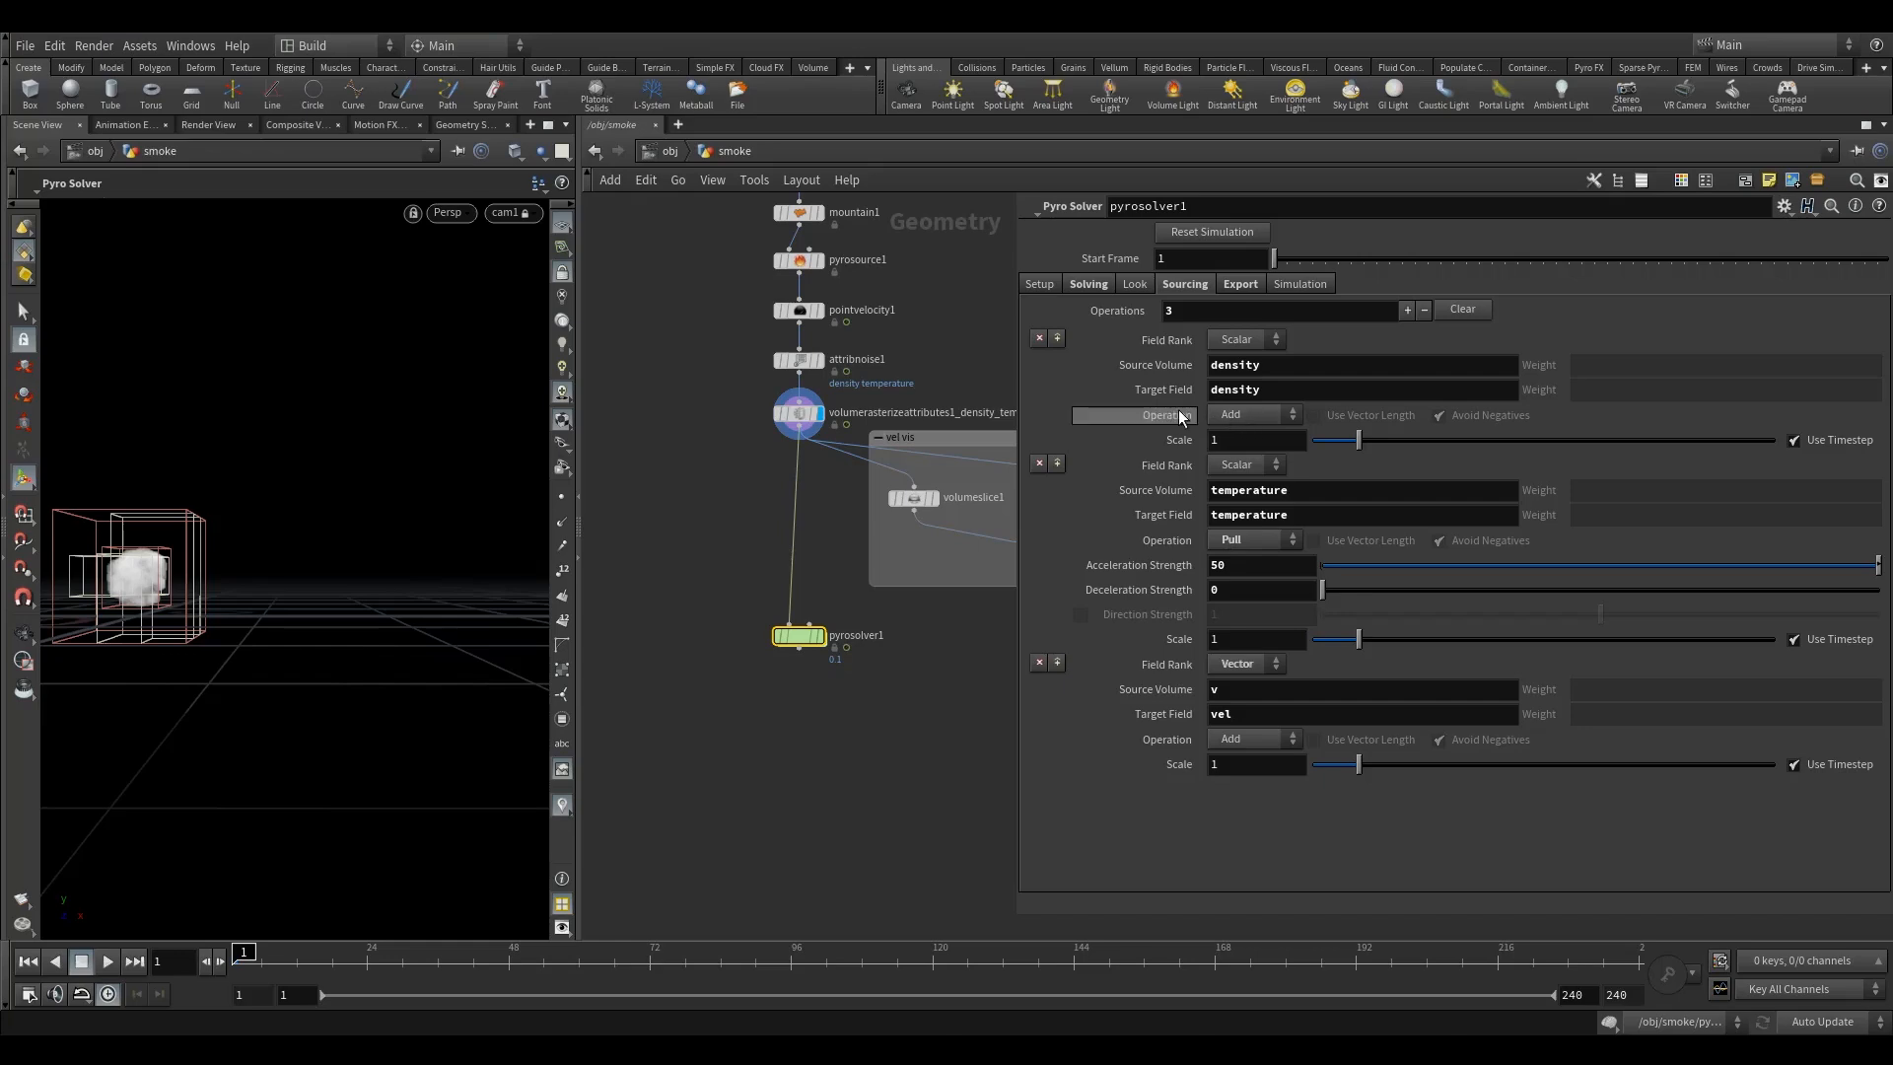
click(1240, 415)
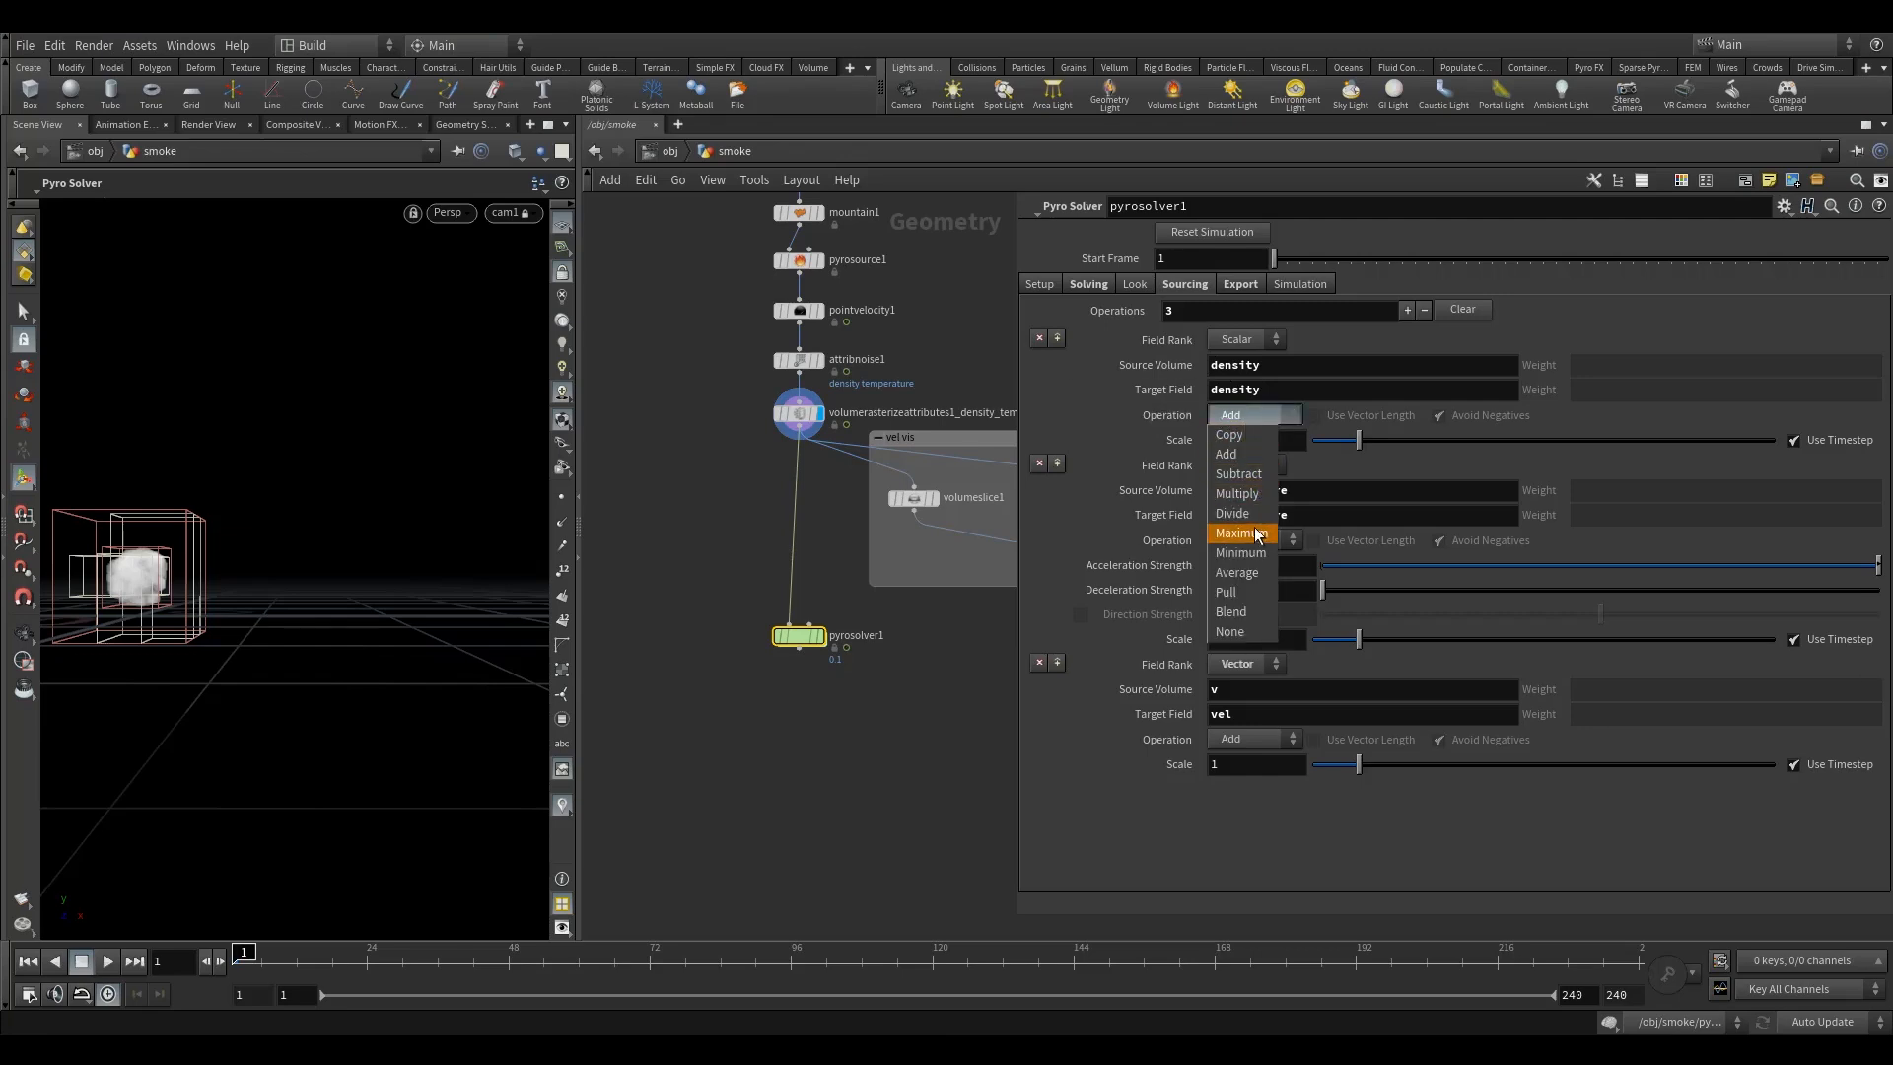
click(1358, 477)
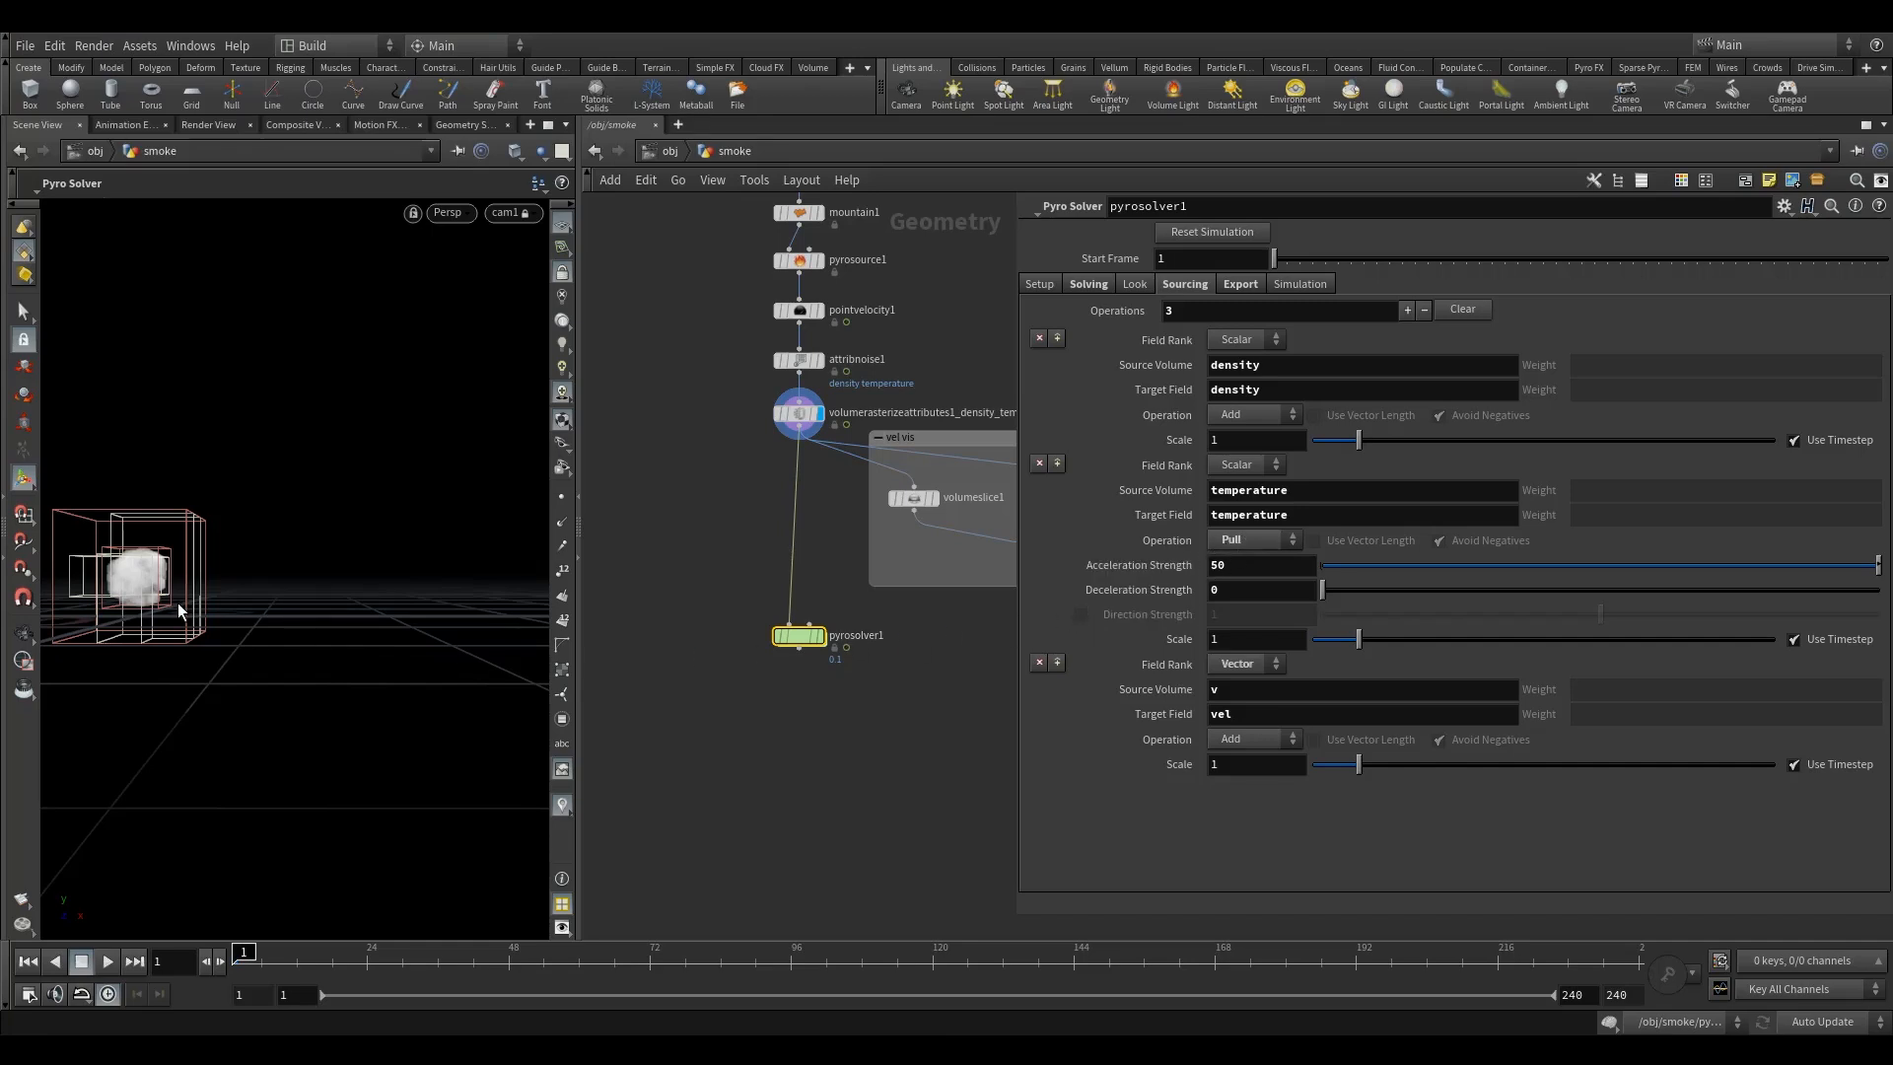
Set the temperature sourcing operation of pyrosolver1 to Add.
drag(732, 595, 857, 692)
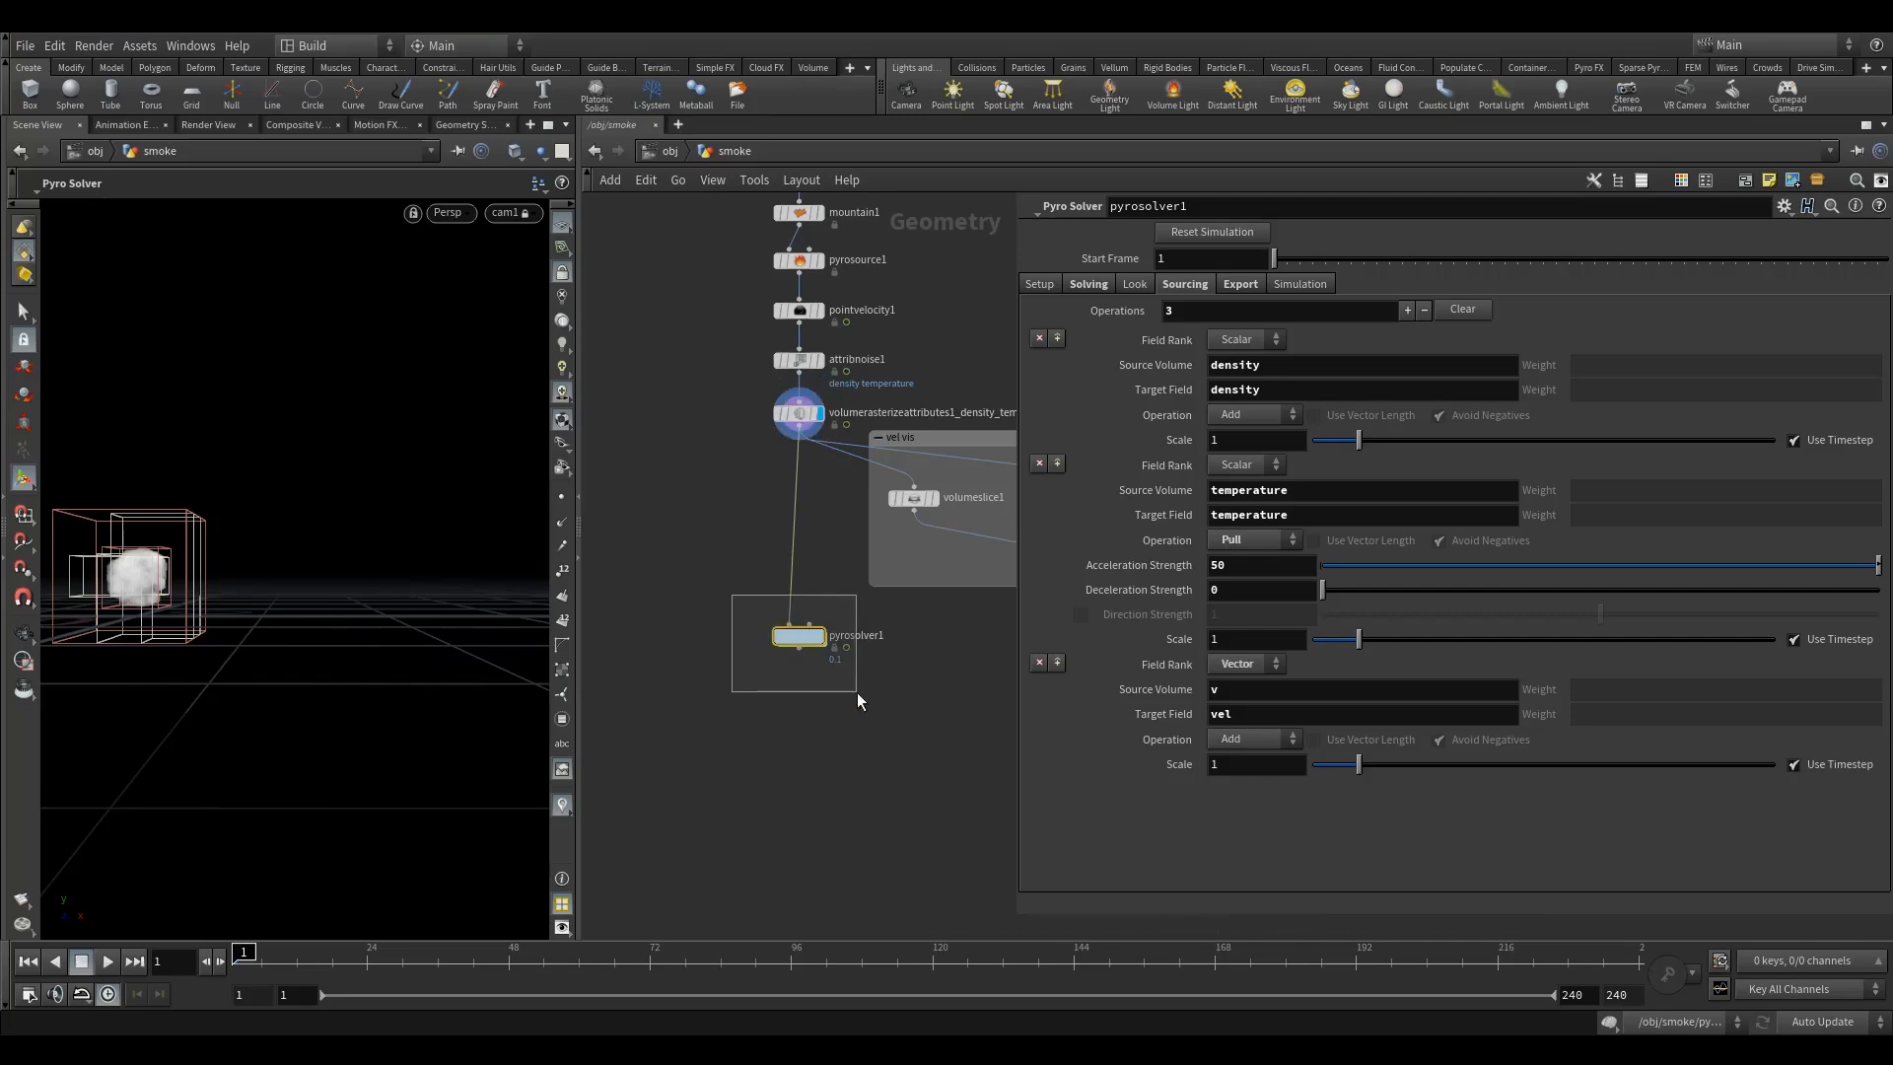
double_click(1218, 566)
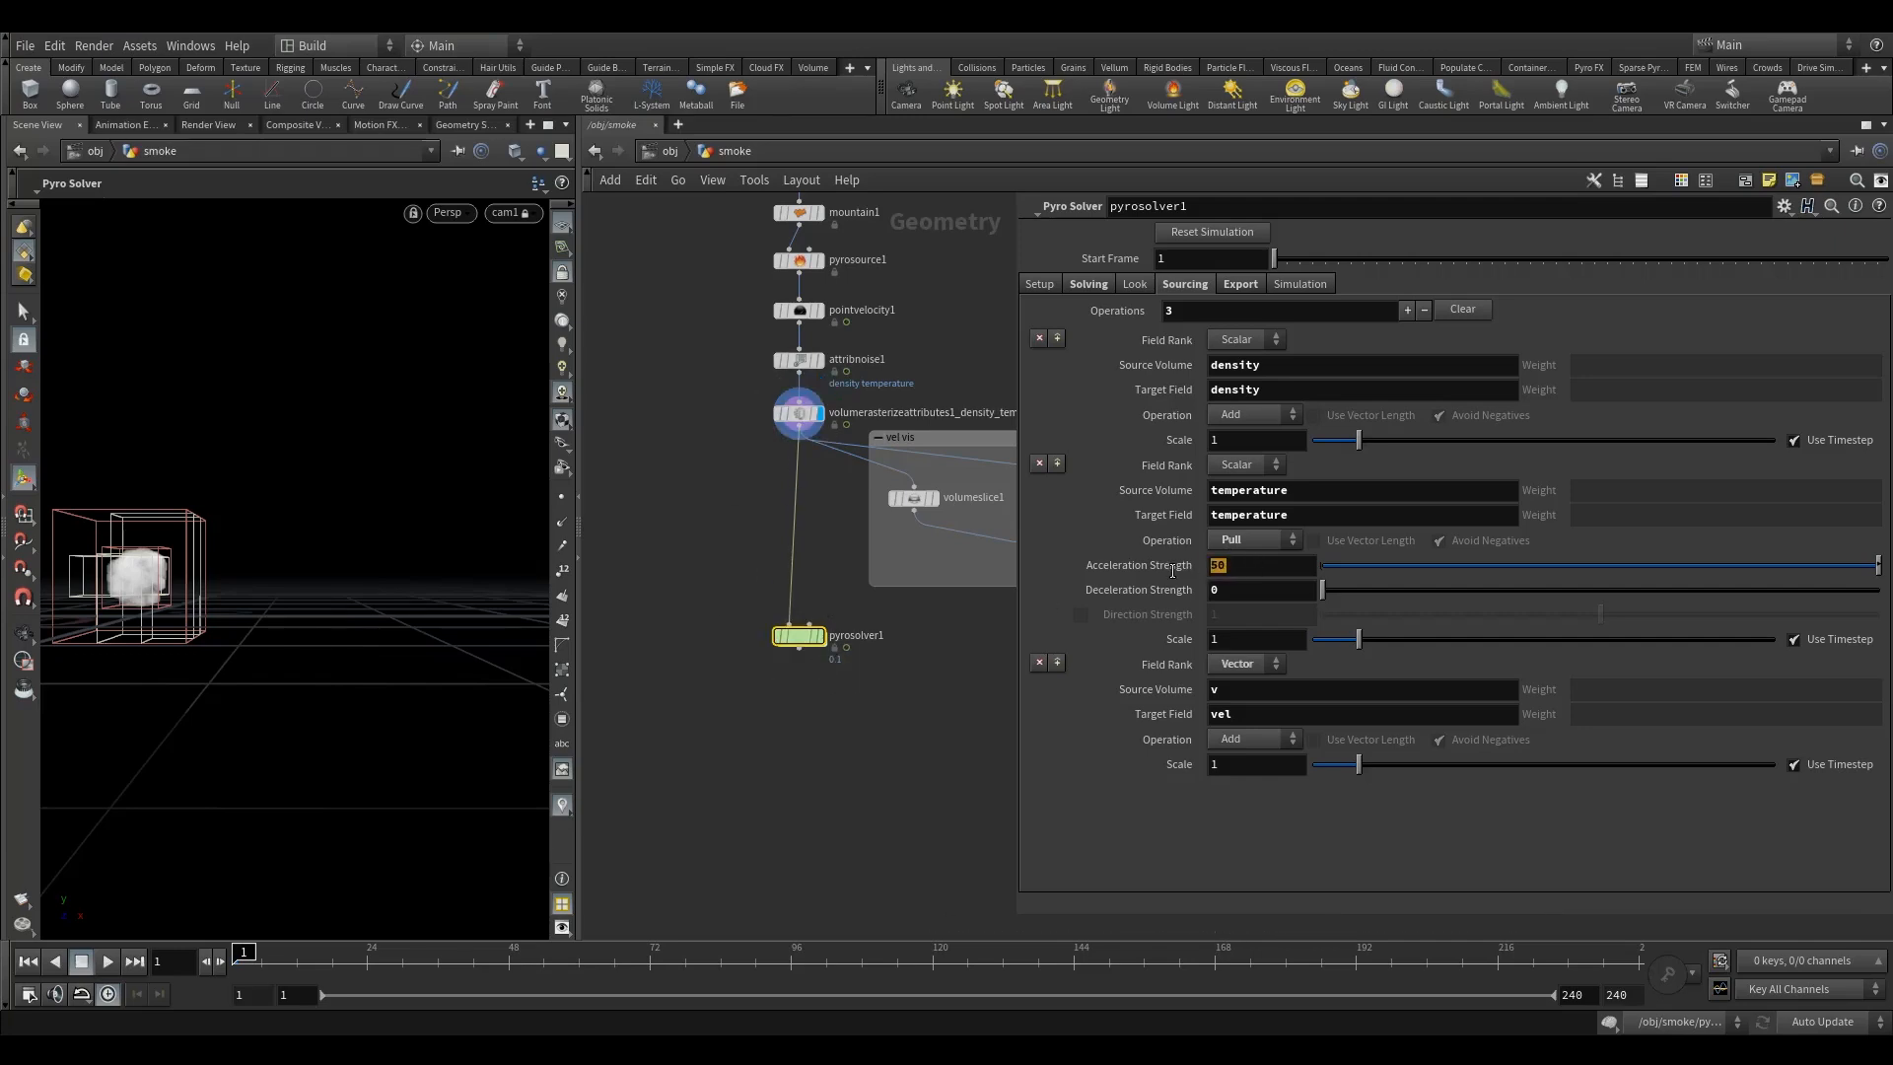
key(Return)
click(1215, 591)
double_click(1219, 566)
drag(743, 398, 828, 476)
drag(745, 604, 846, 690)
click(1222, 567)
key(Tab)
click(1249, 539)
click(1241, 573)
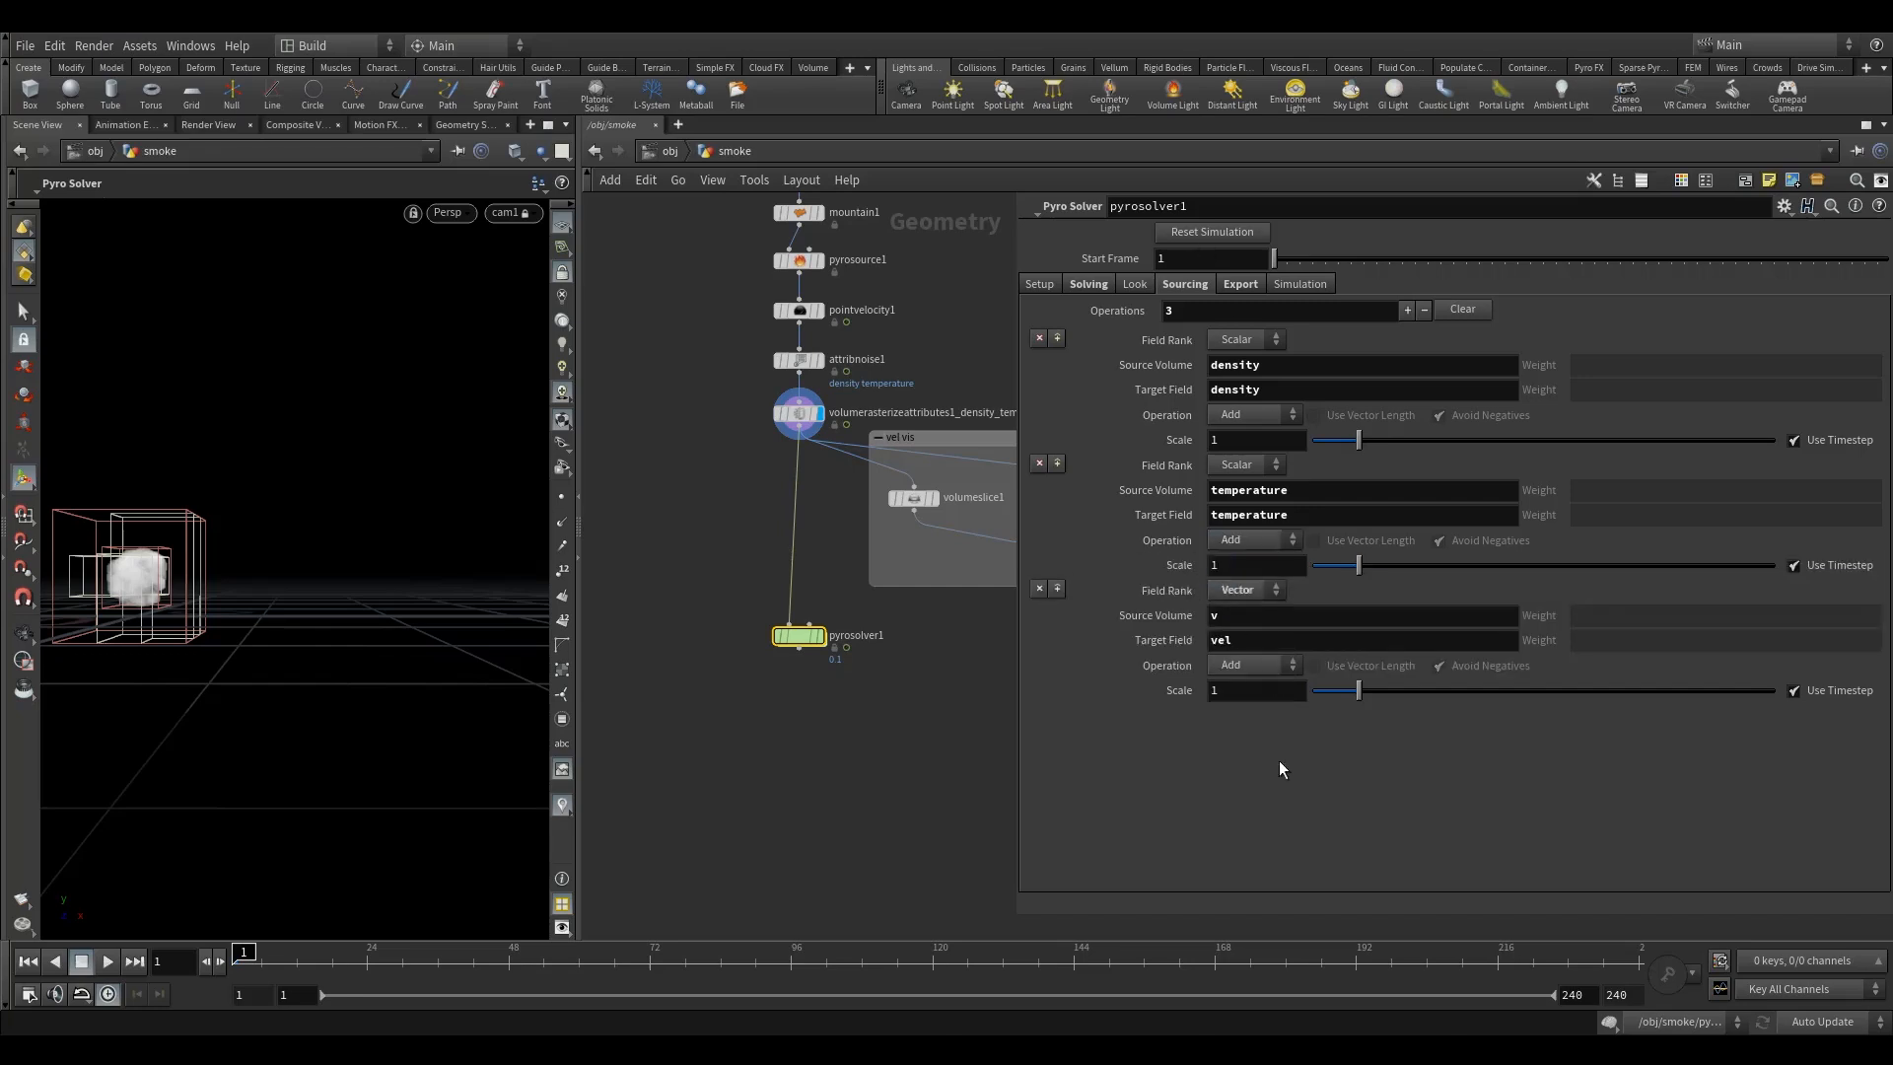
Remove the flame field from pyrosolver1's exported fields.
double_click(1215, 615)
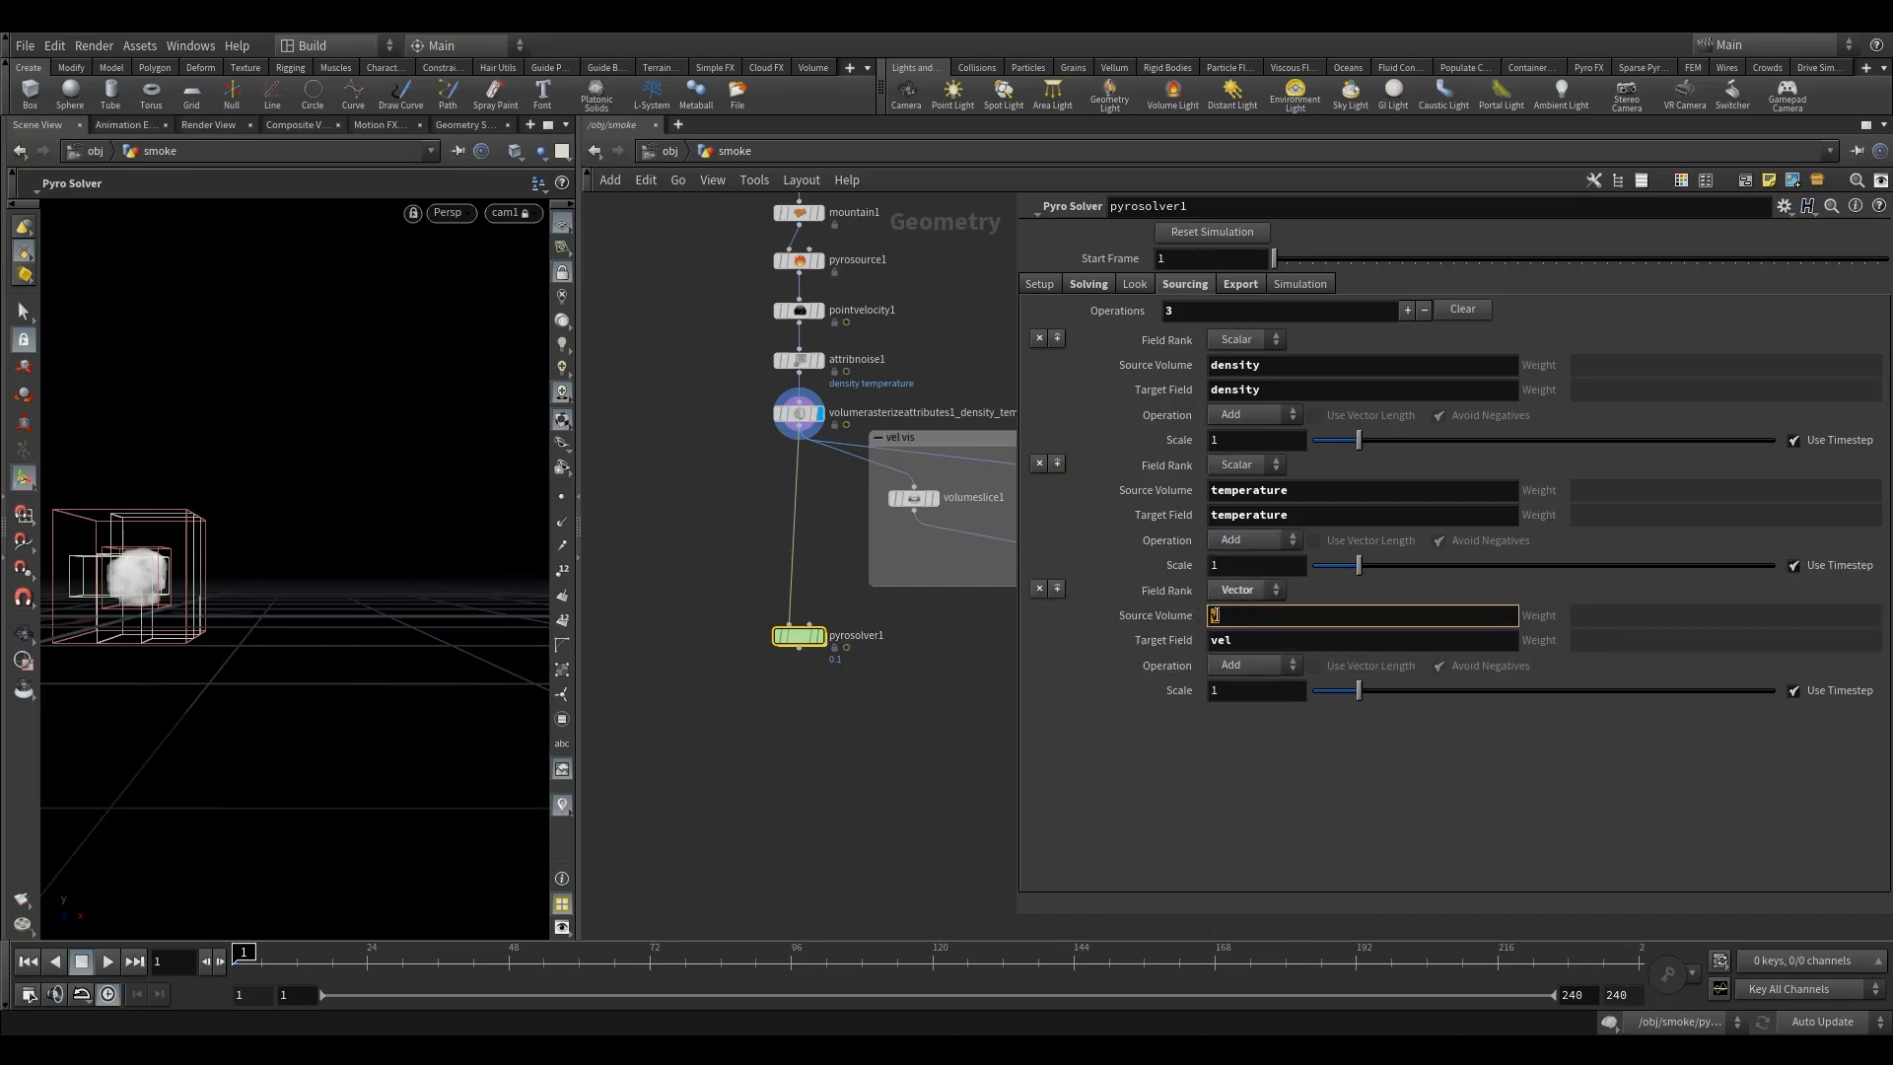
click(1239, 591)
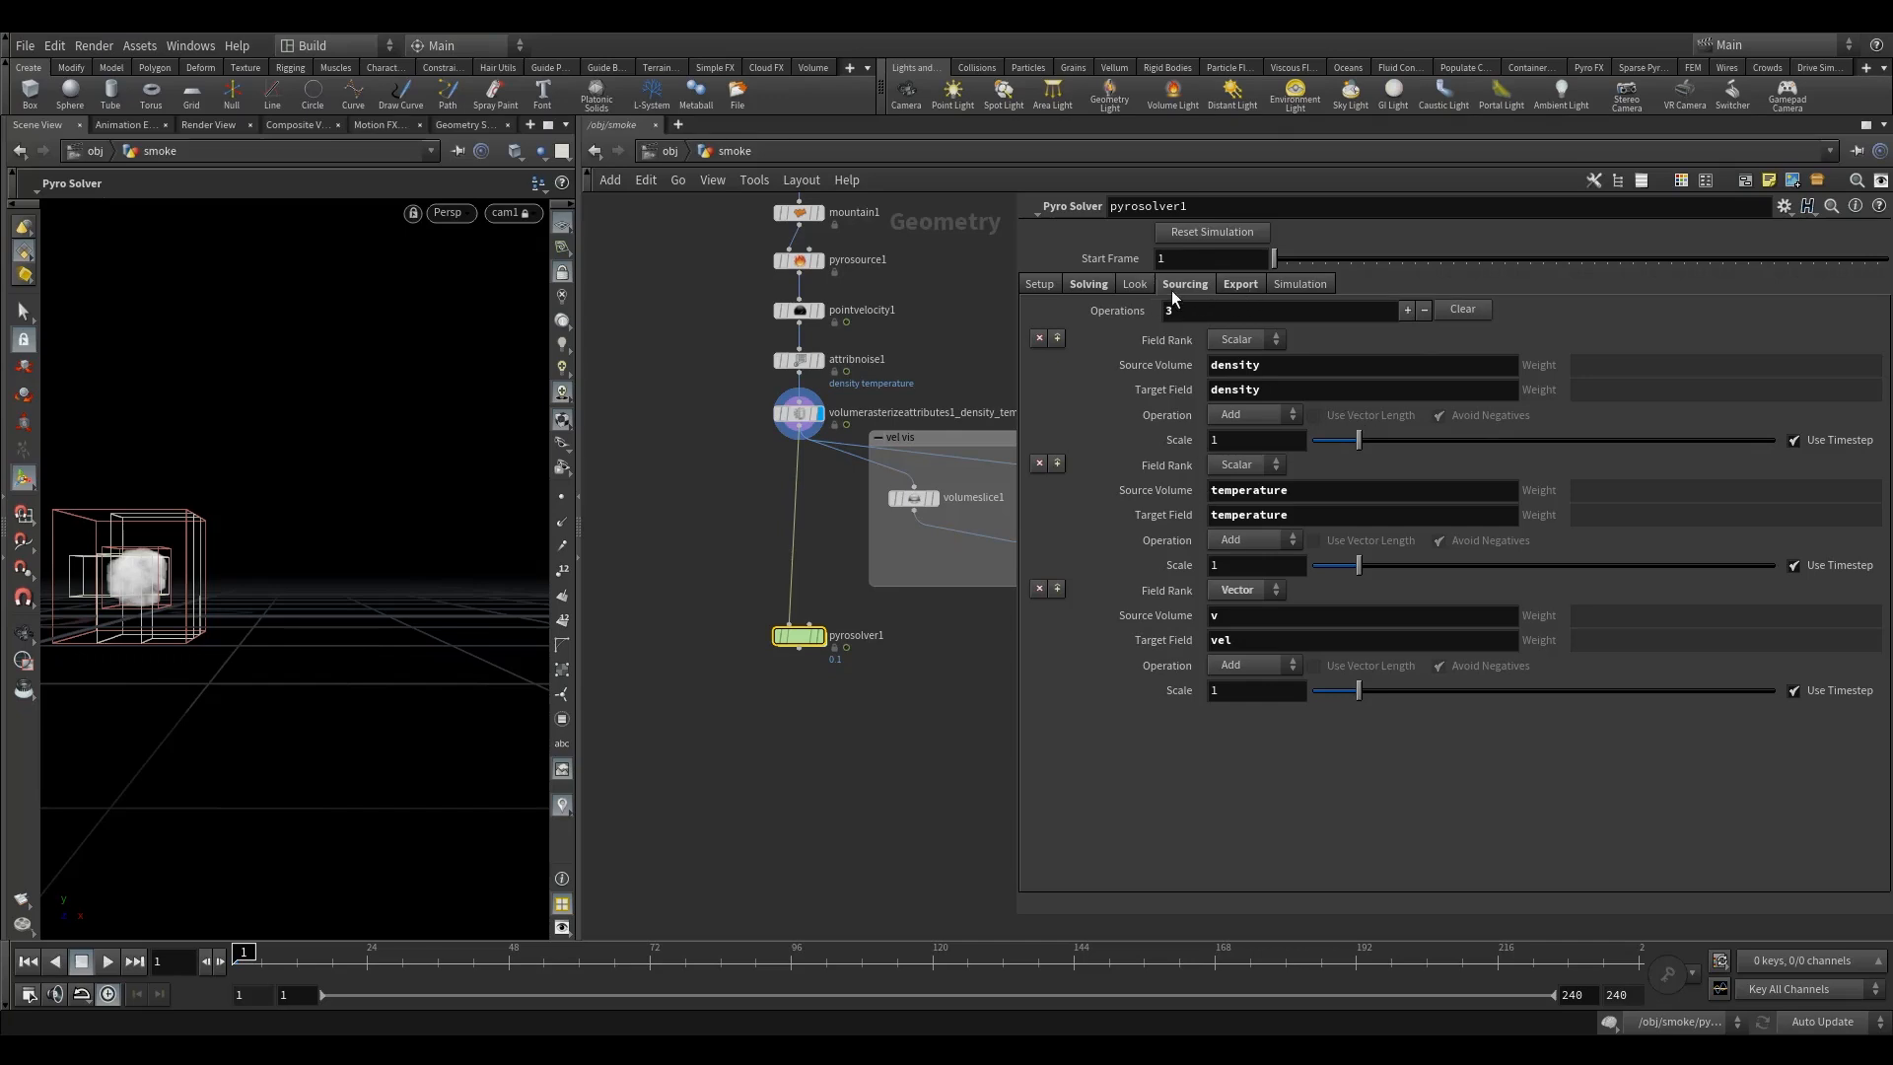
click(1239, 286)
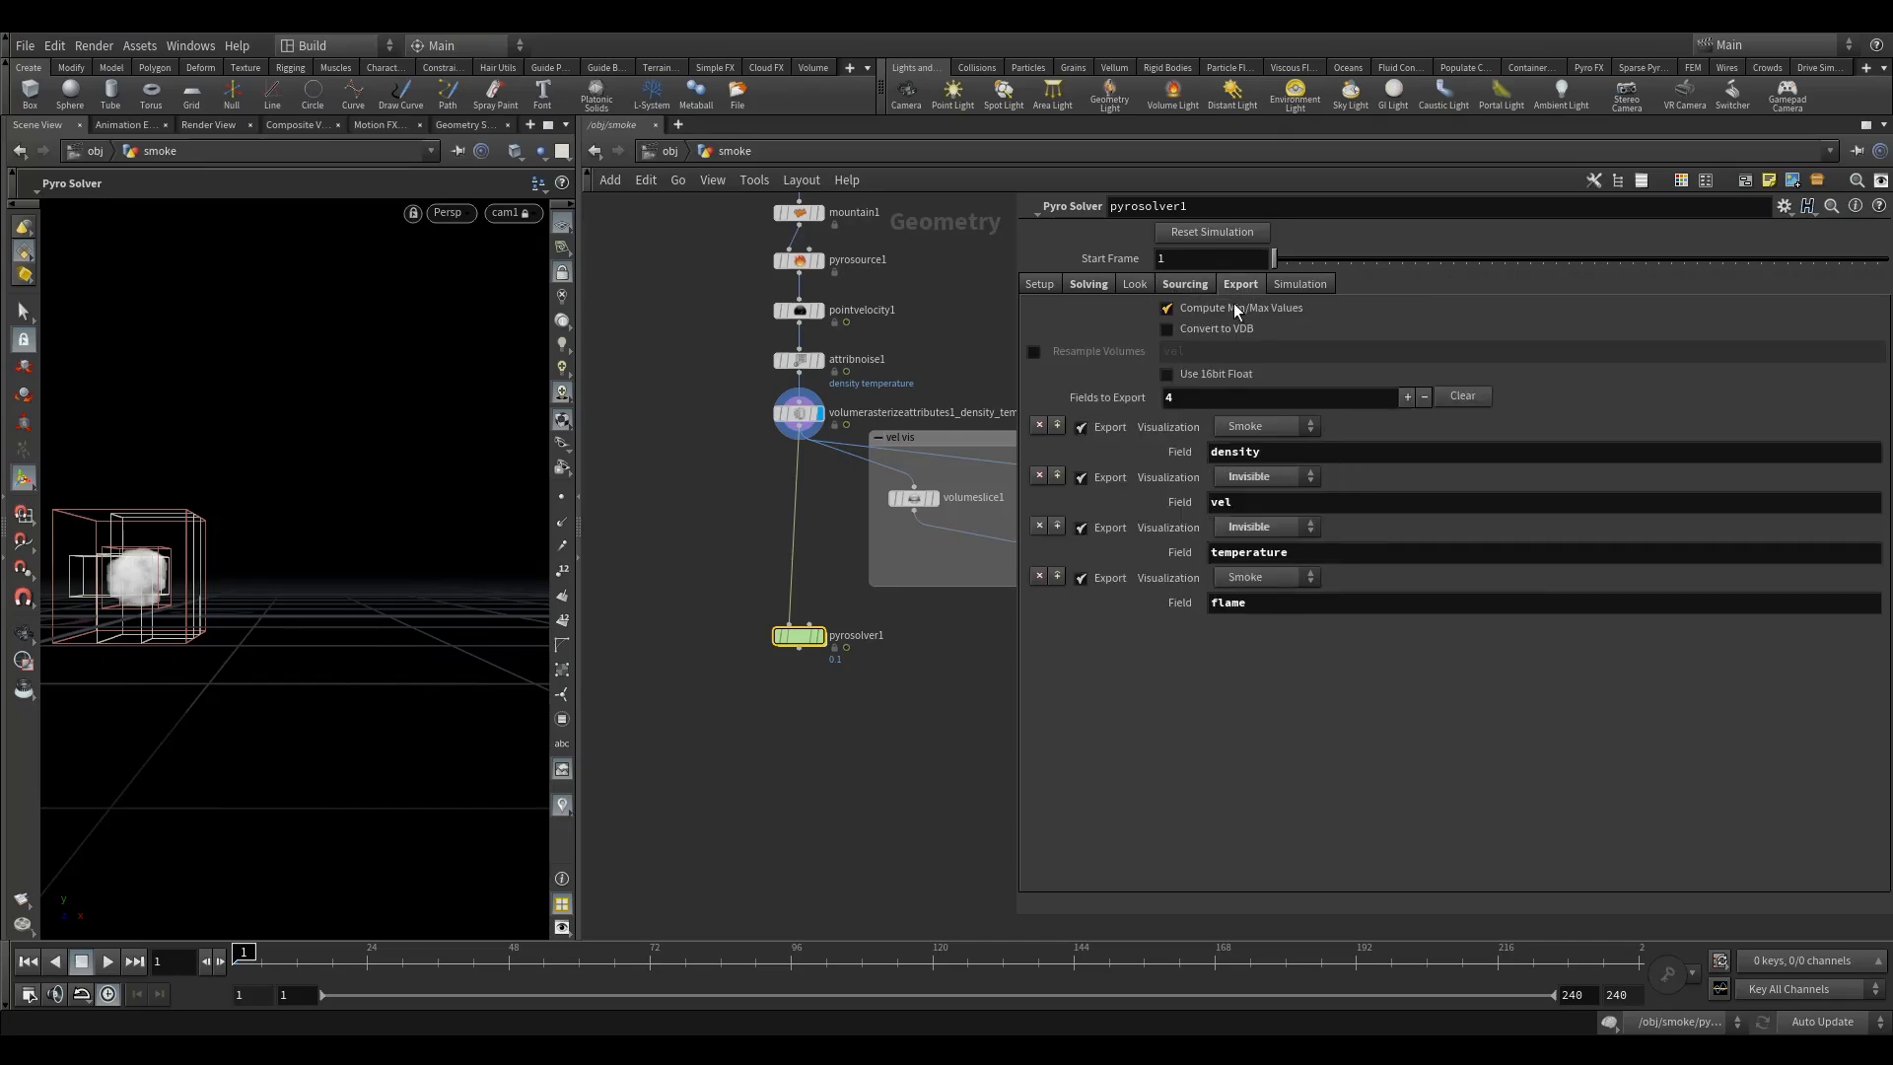
click(1245, 604)
click(1279, 605)
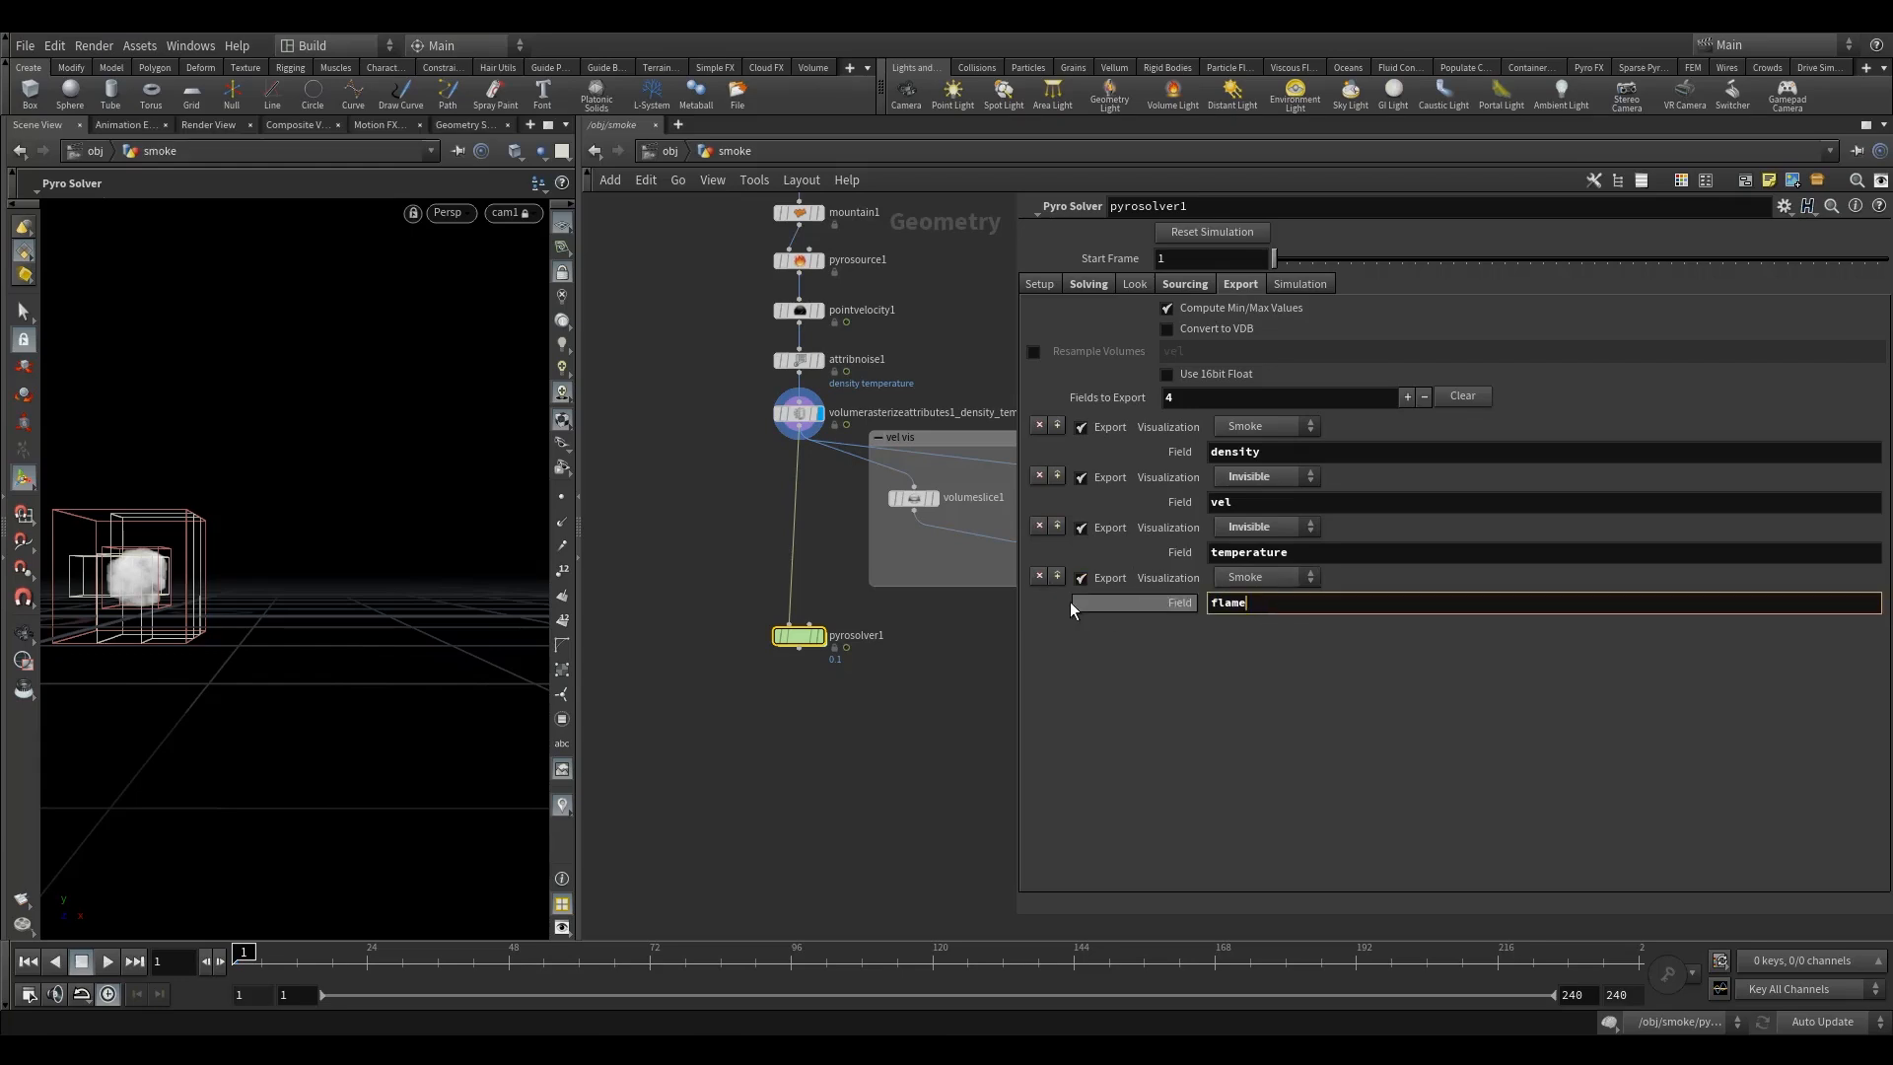
click(1038, 576)
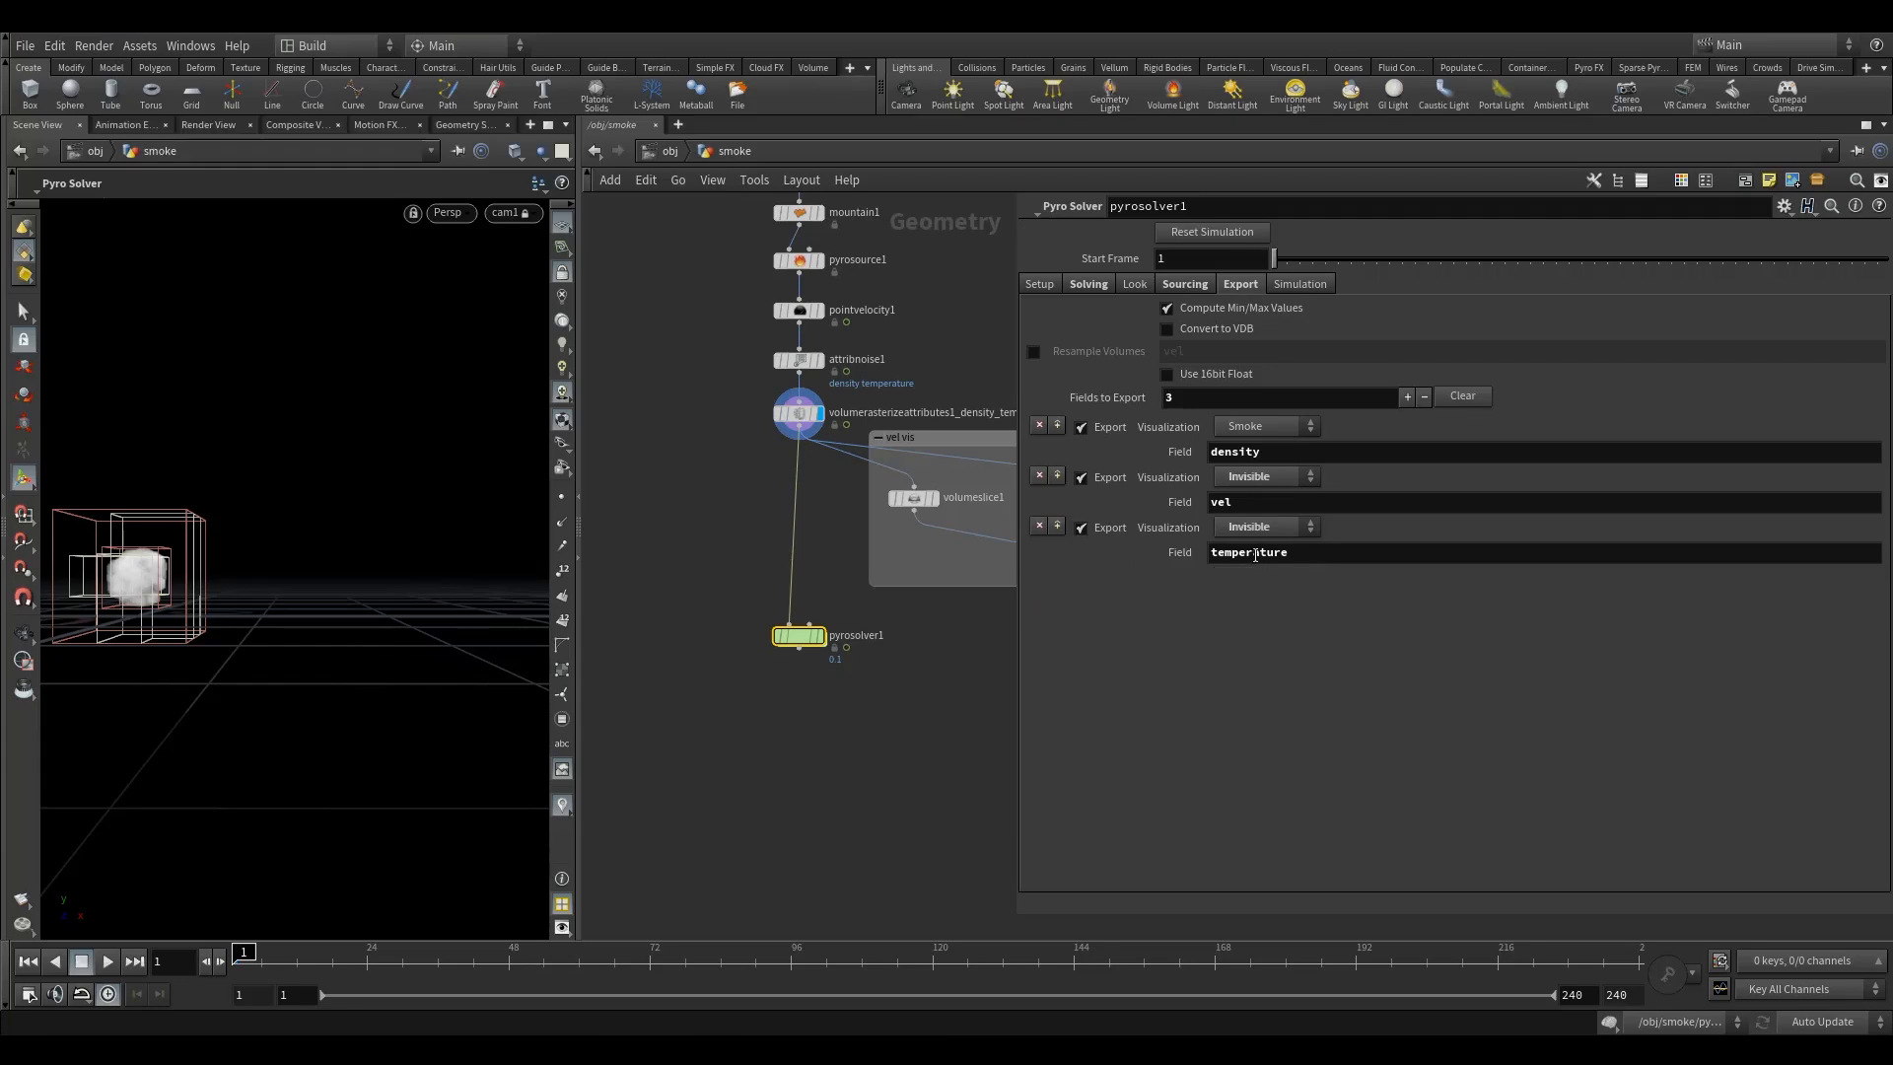
Enable VDB conversion in pyrosolver1's export settings and check its global substeps setting.
click(1213, 328)
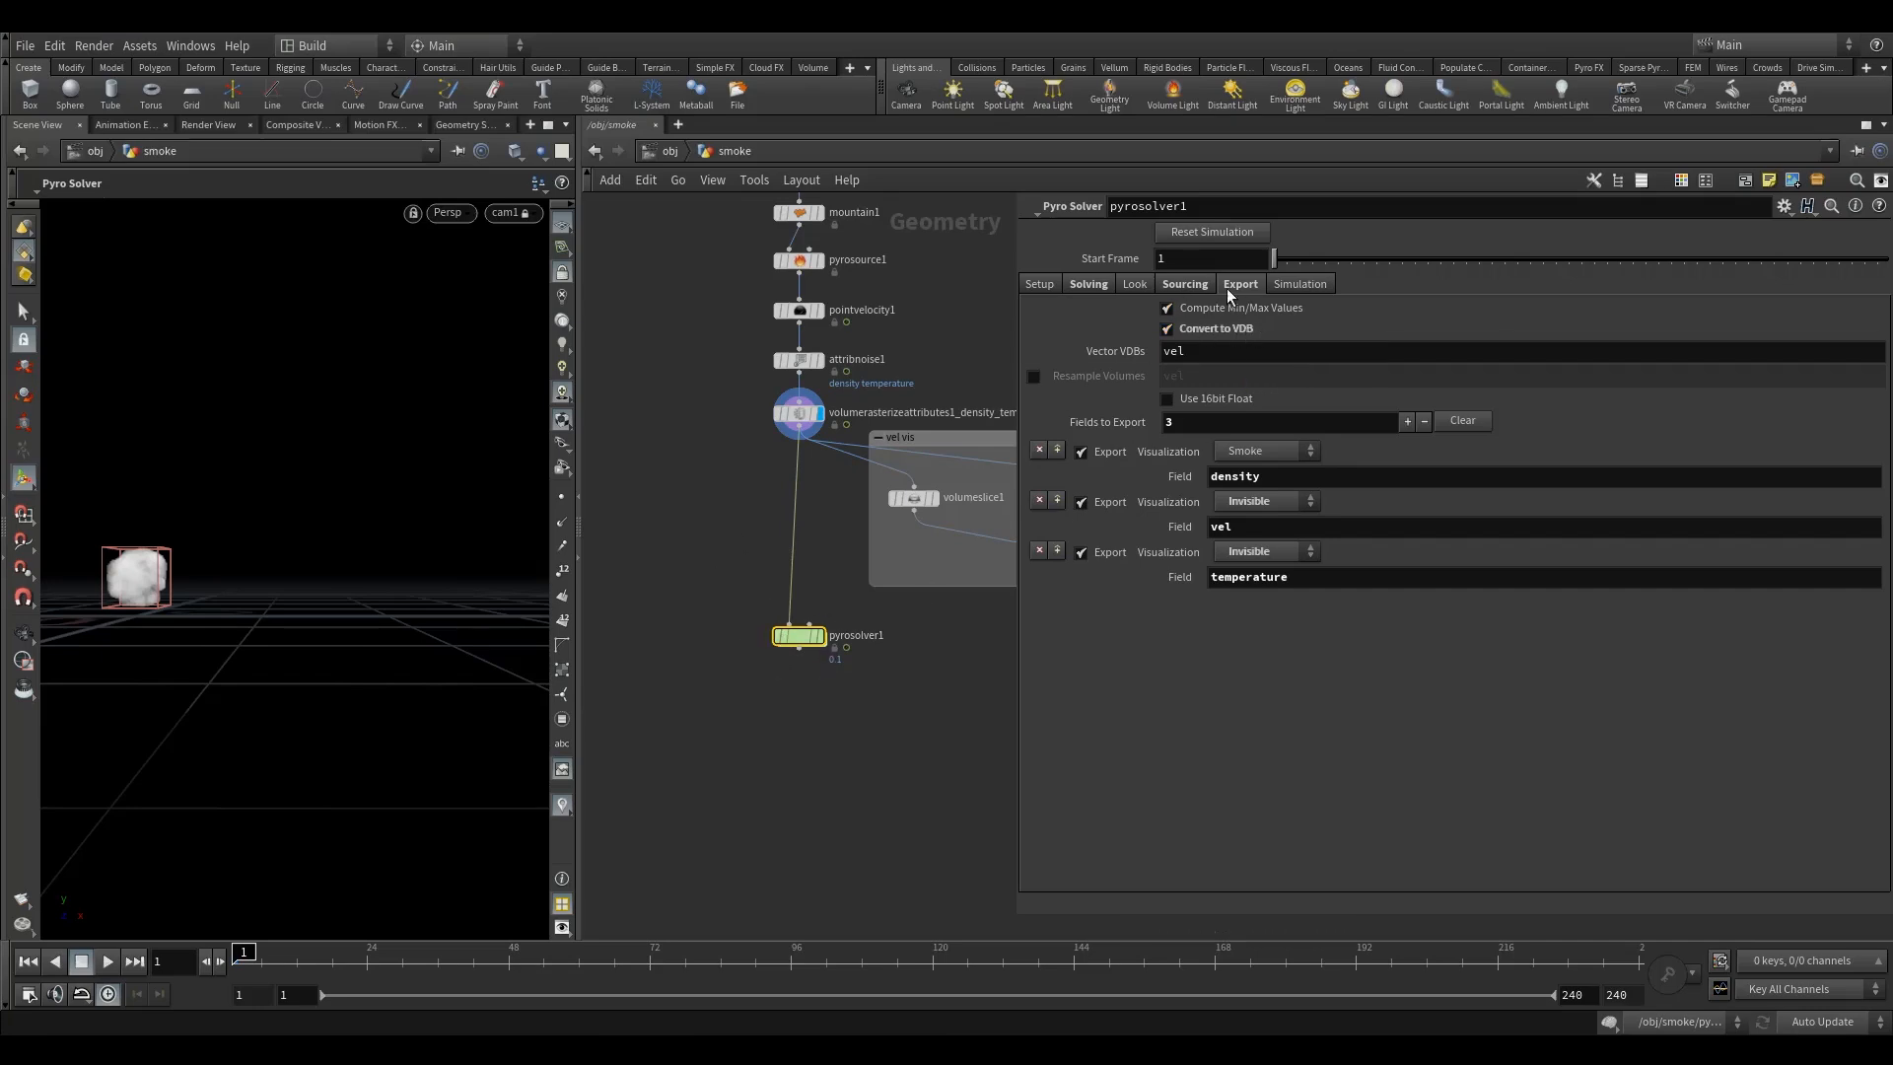
click(1302, 285)
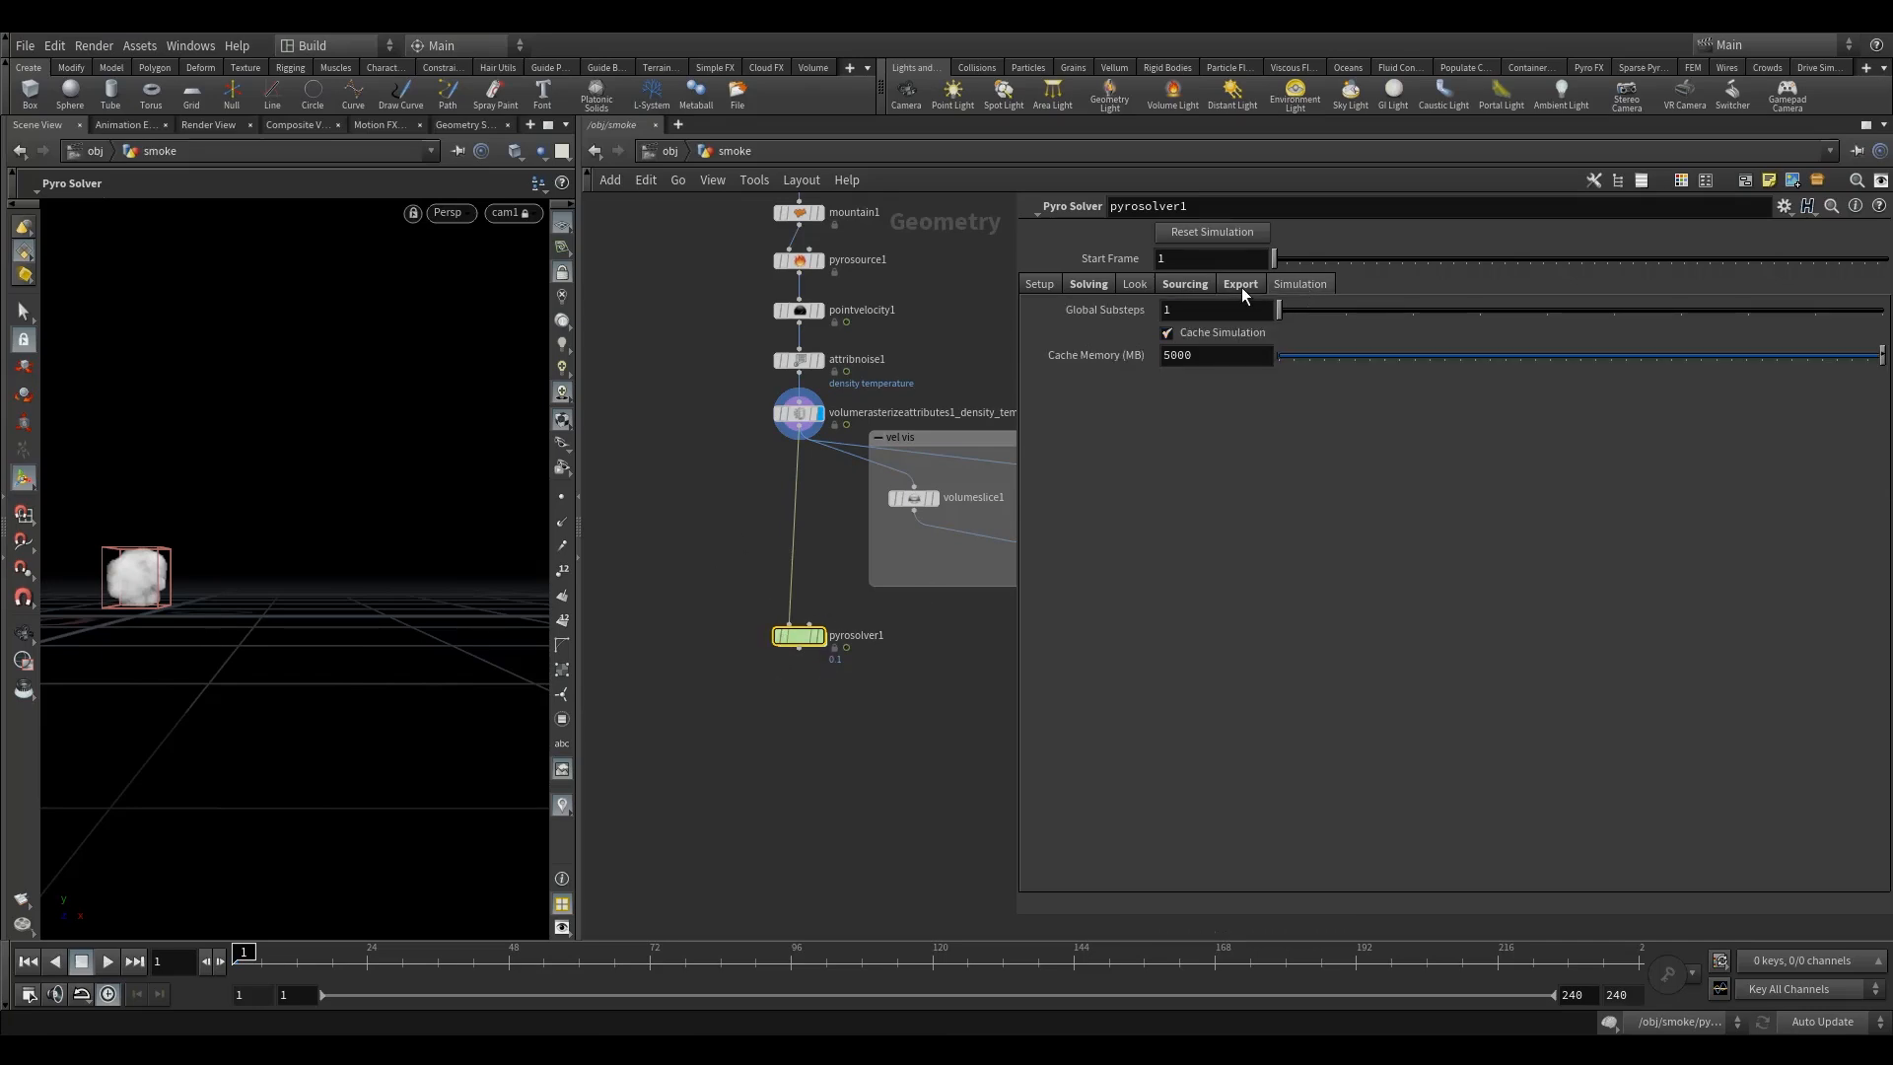
click(1197, 308)
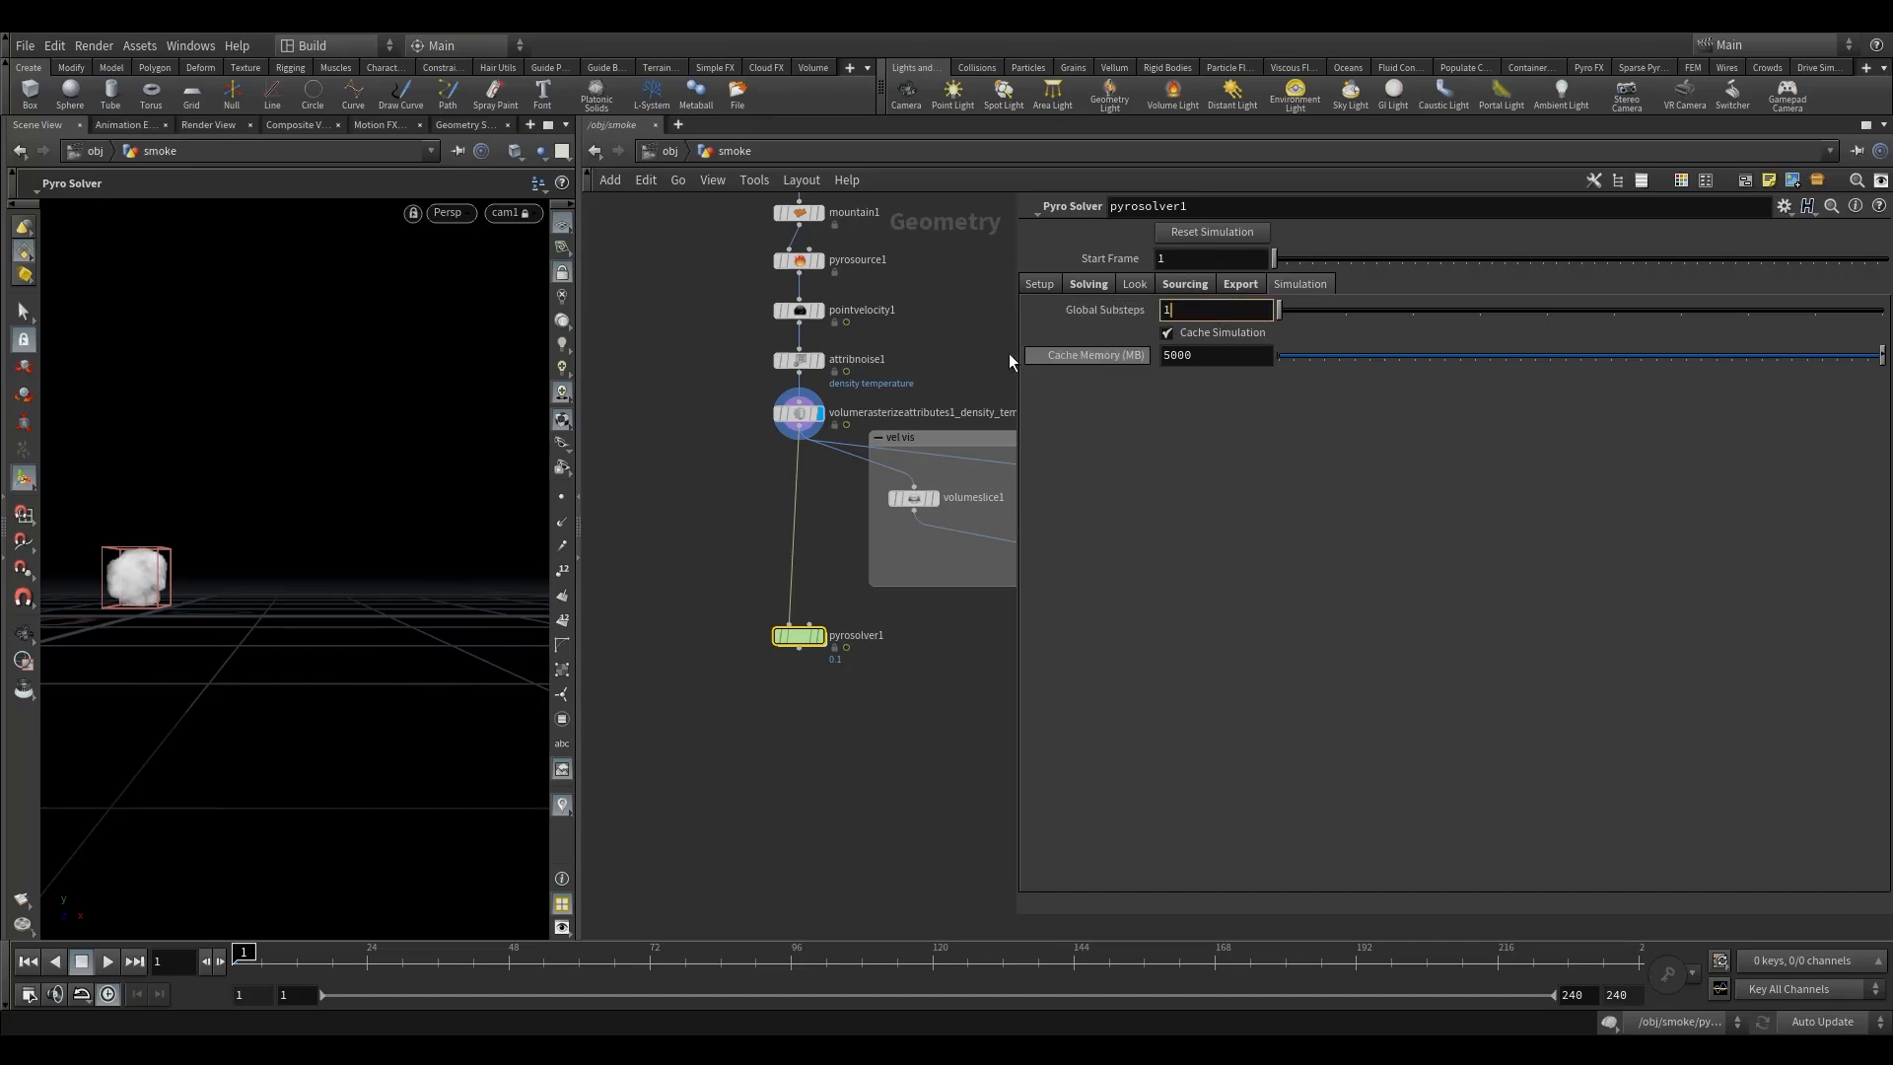
Review pyrosolver1's sourcing, look and shape settings and inspect the FORCES network inside the solver.
click(1187, 288)
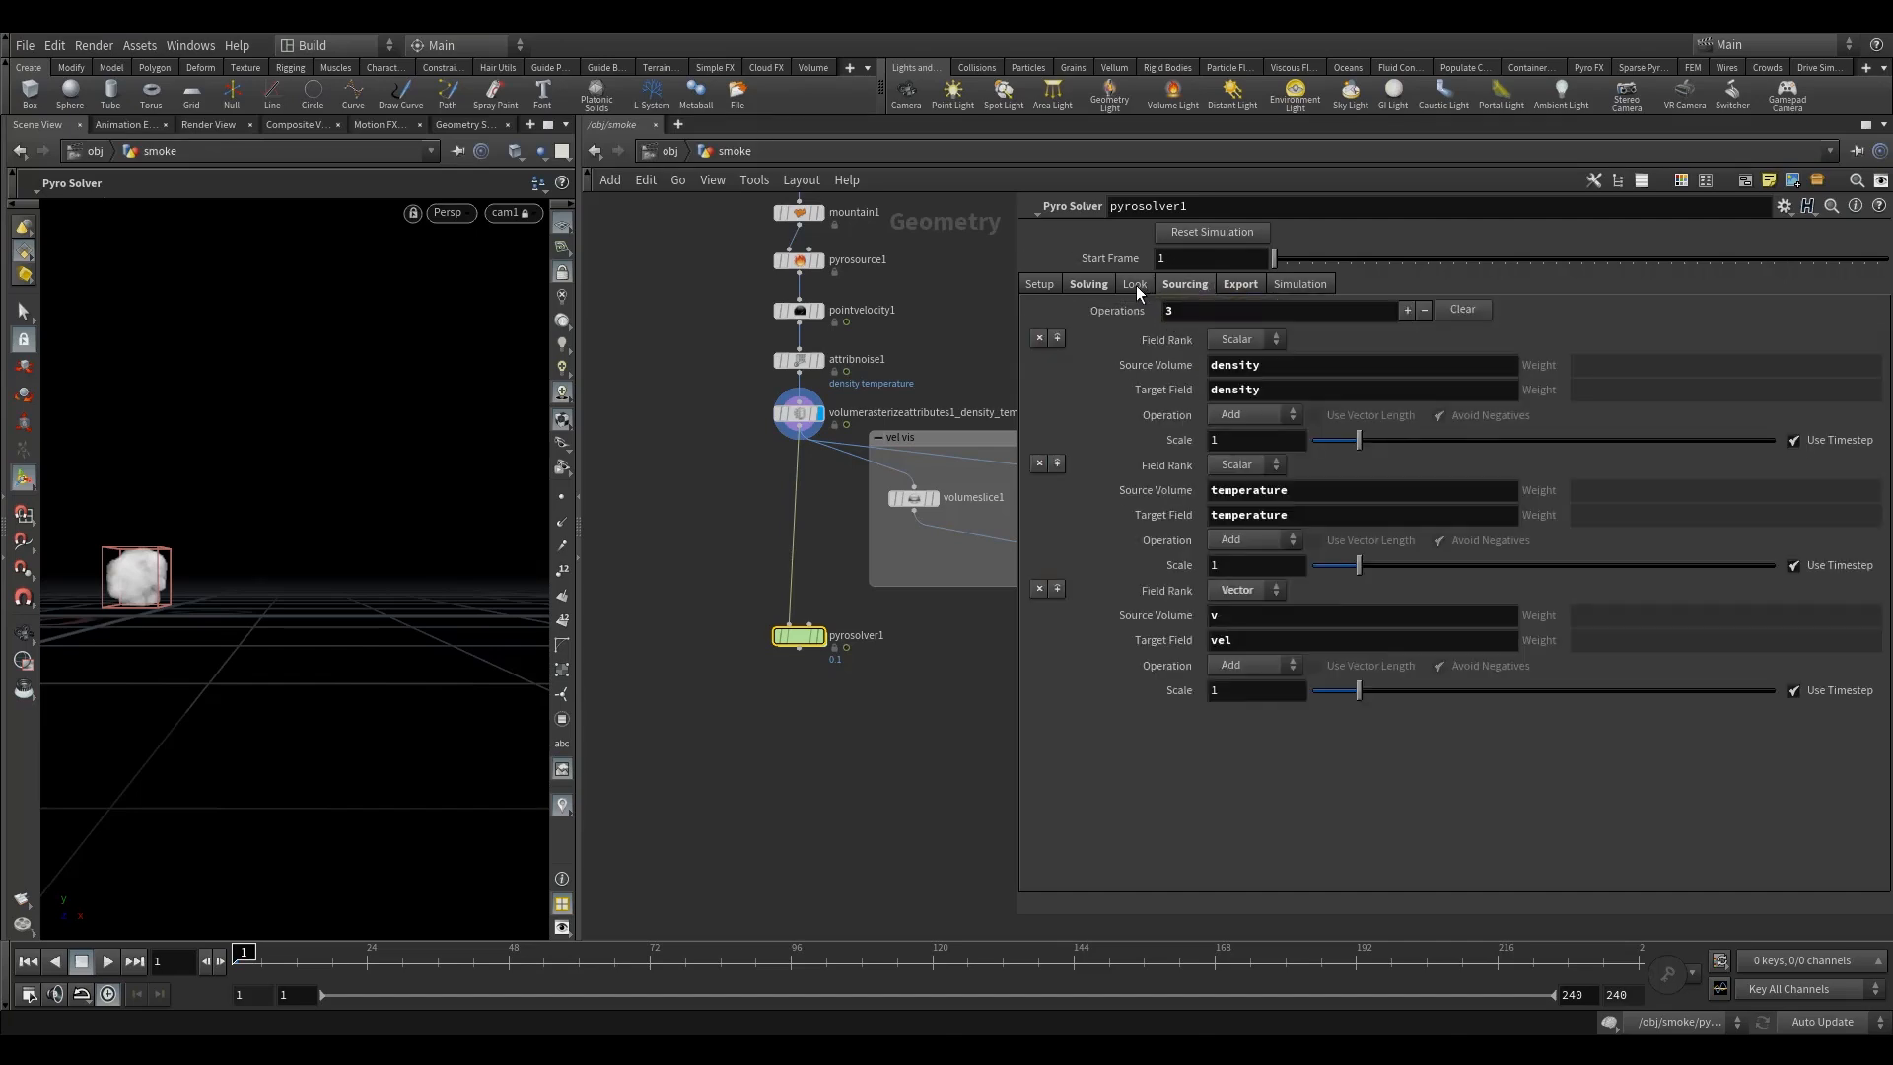
click(1136, 286)
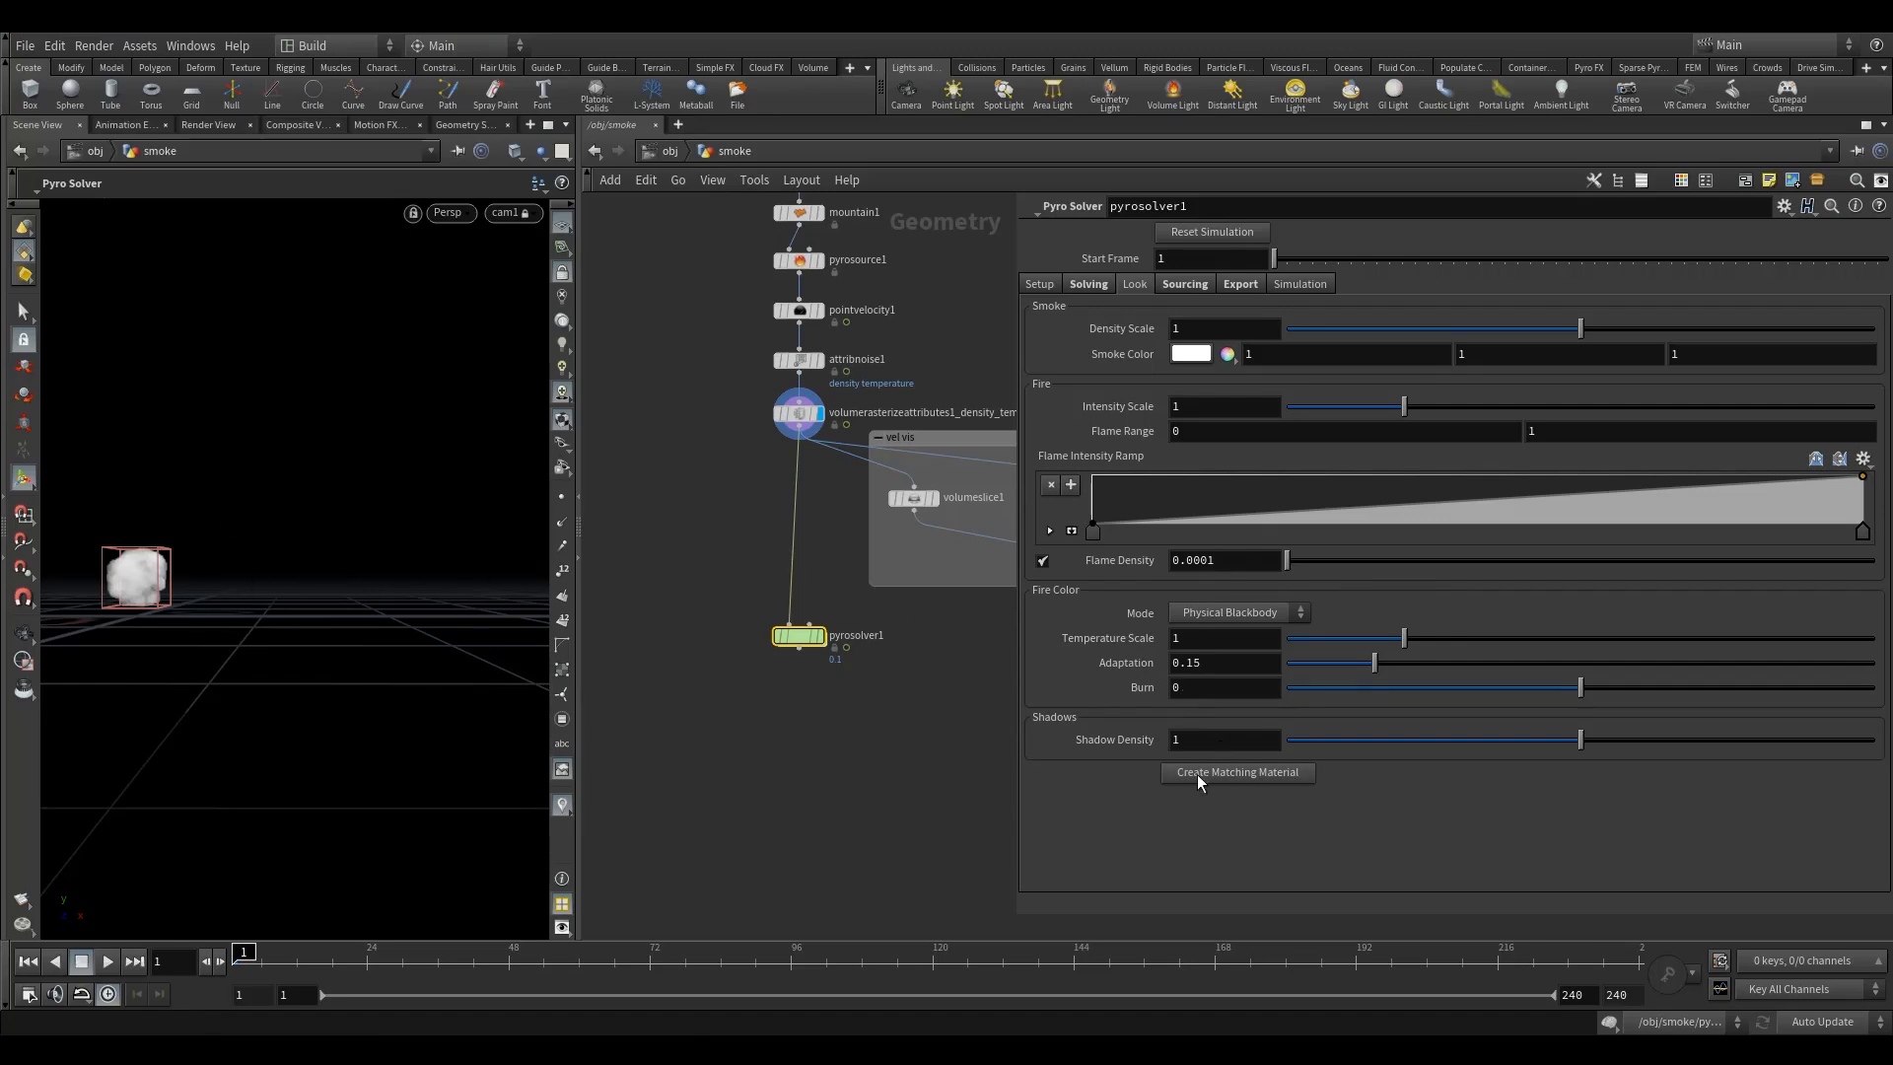
click(1091, 285)
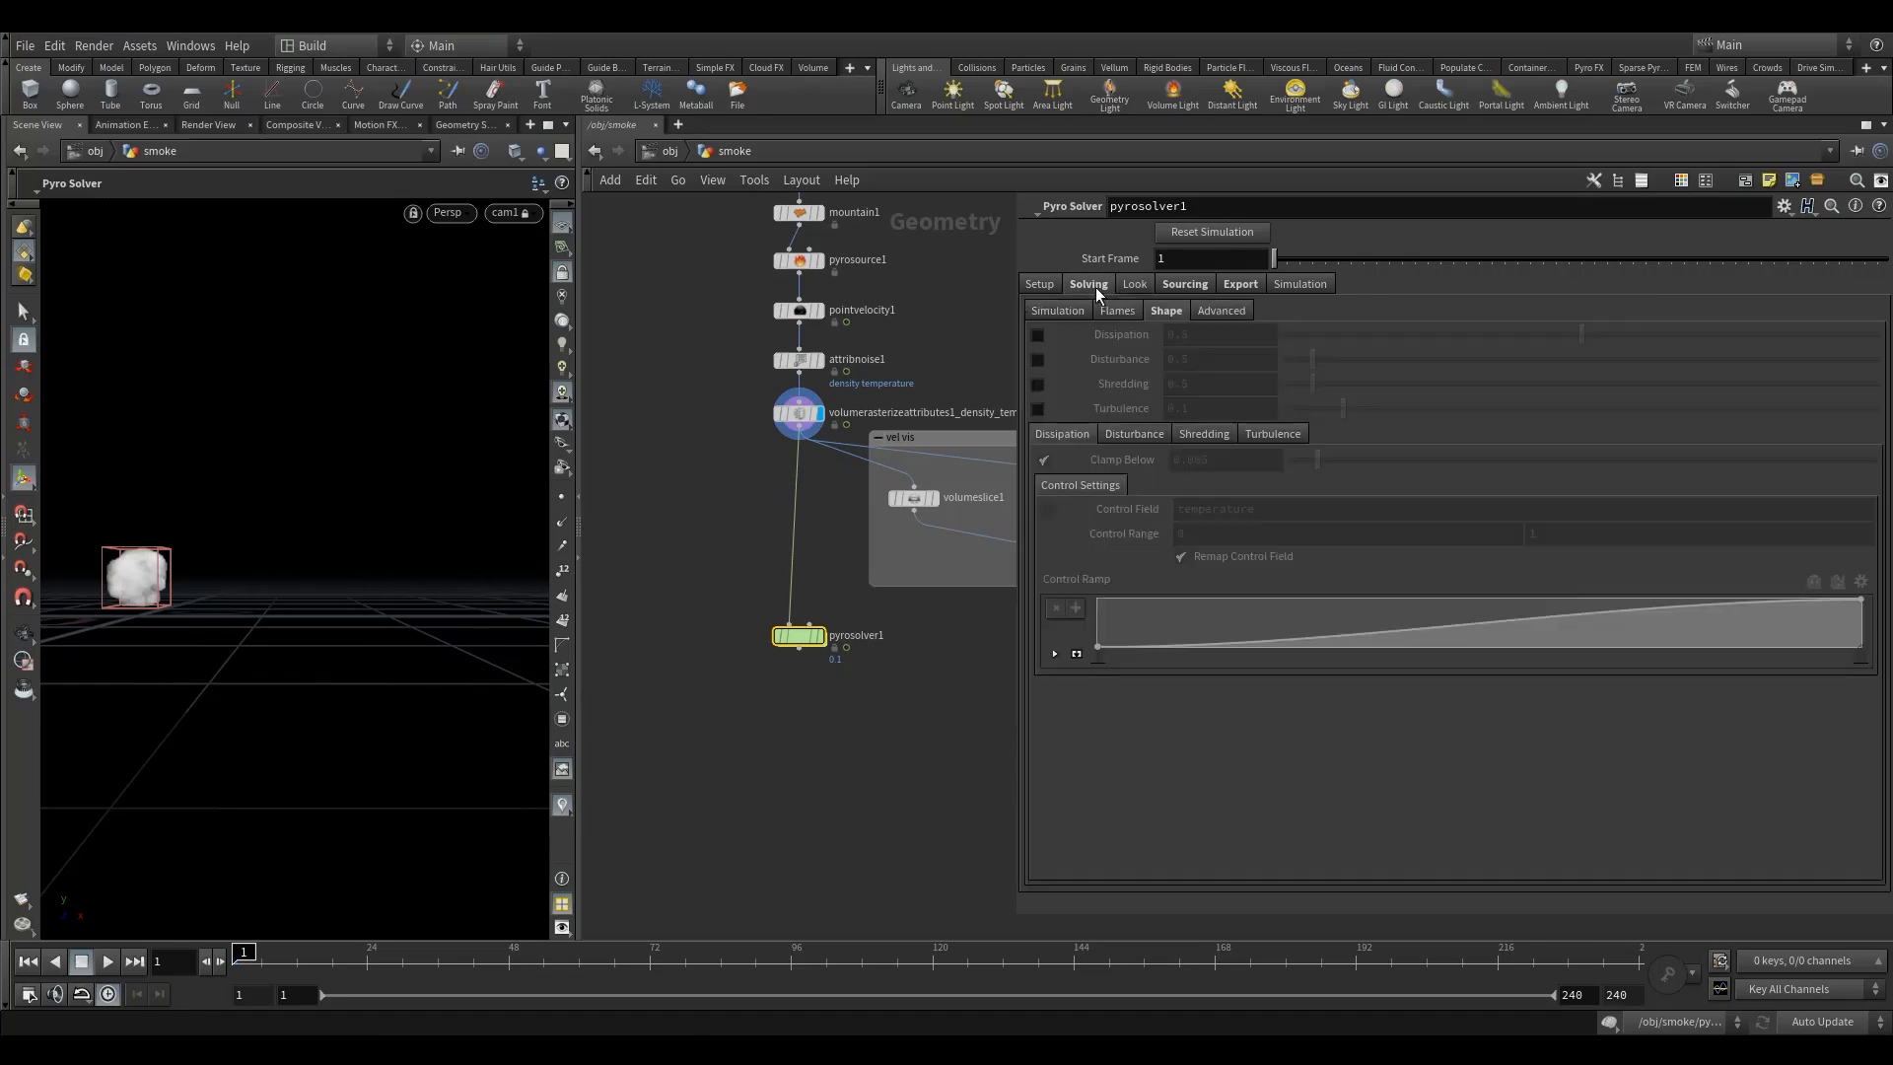
click(1038, 335)
click(1037, 336)
mouse_move(796, 637)
double_click(798, 637)
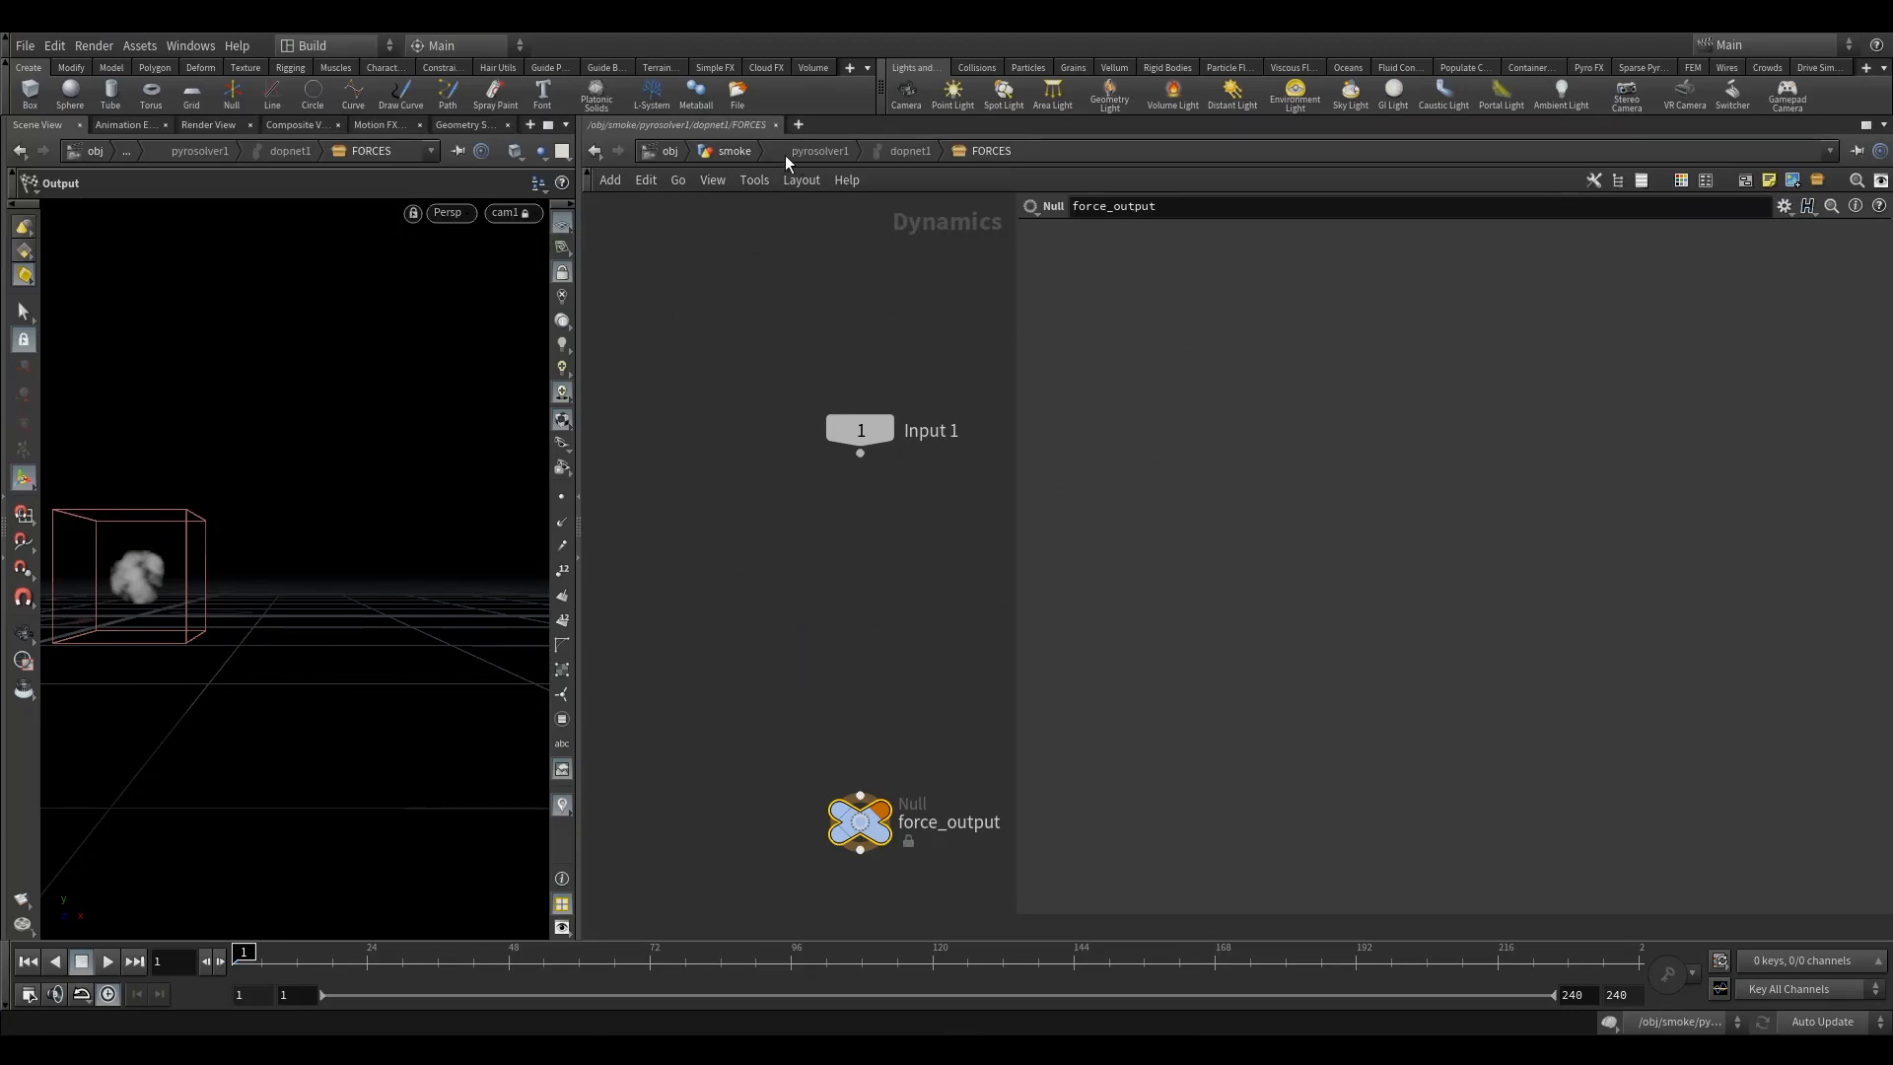
click(736, 150)
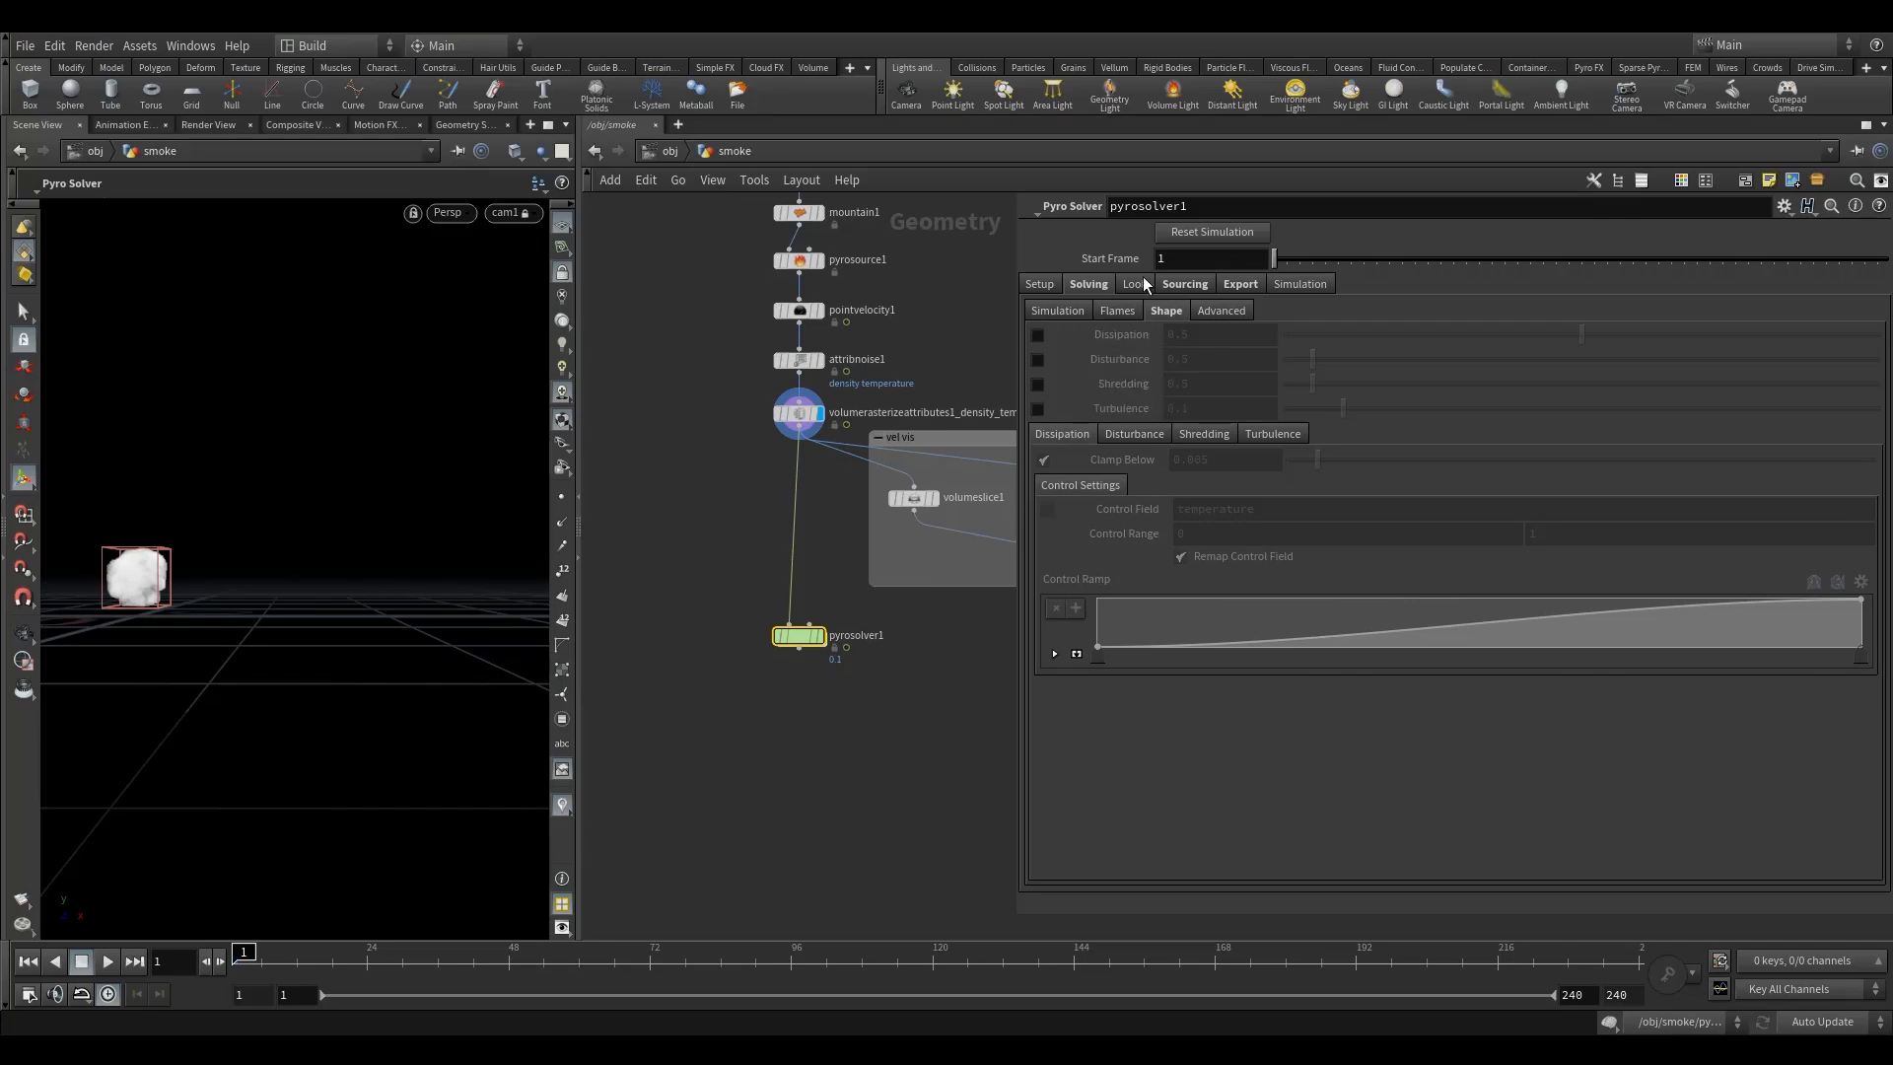
Set the time scale of pyrosolver1's simulation to 0.5.
click(1119, 309)
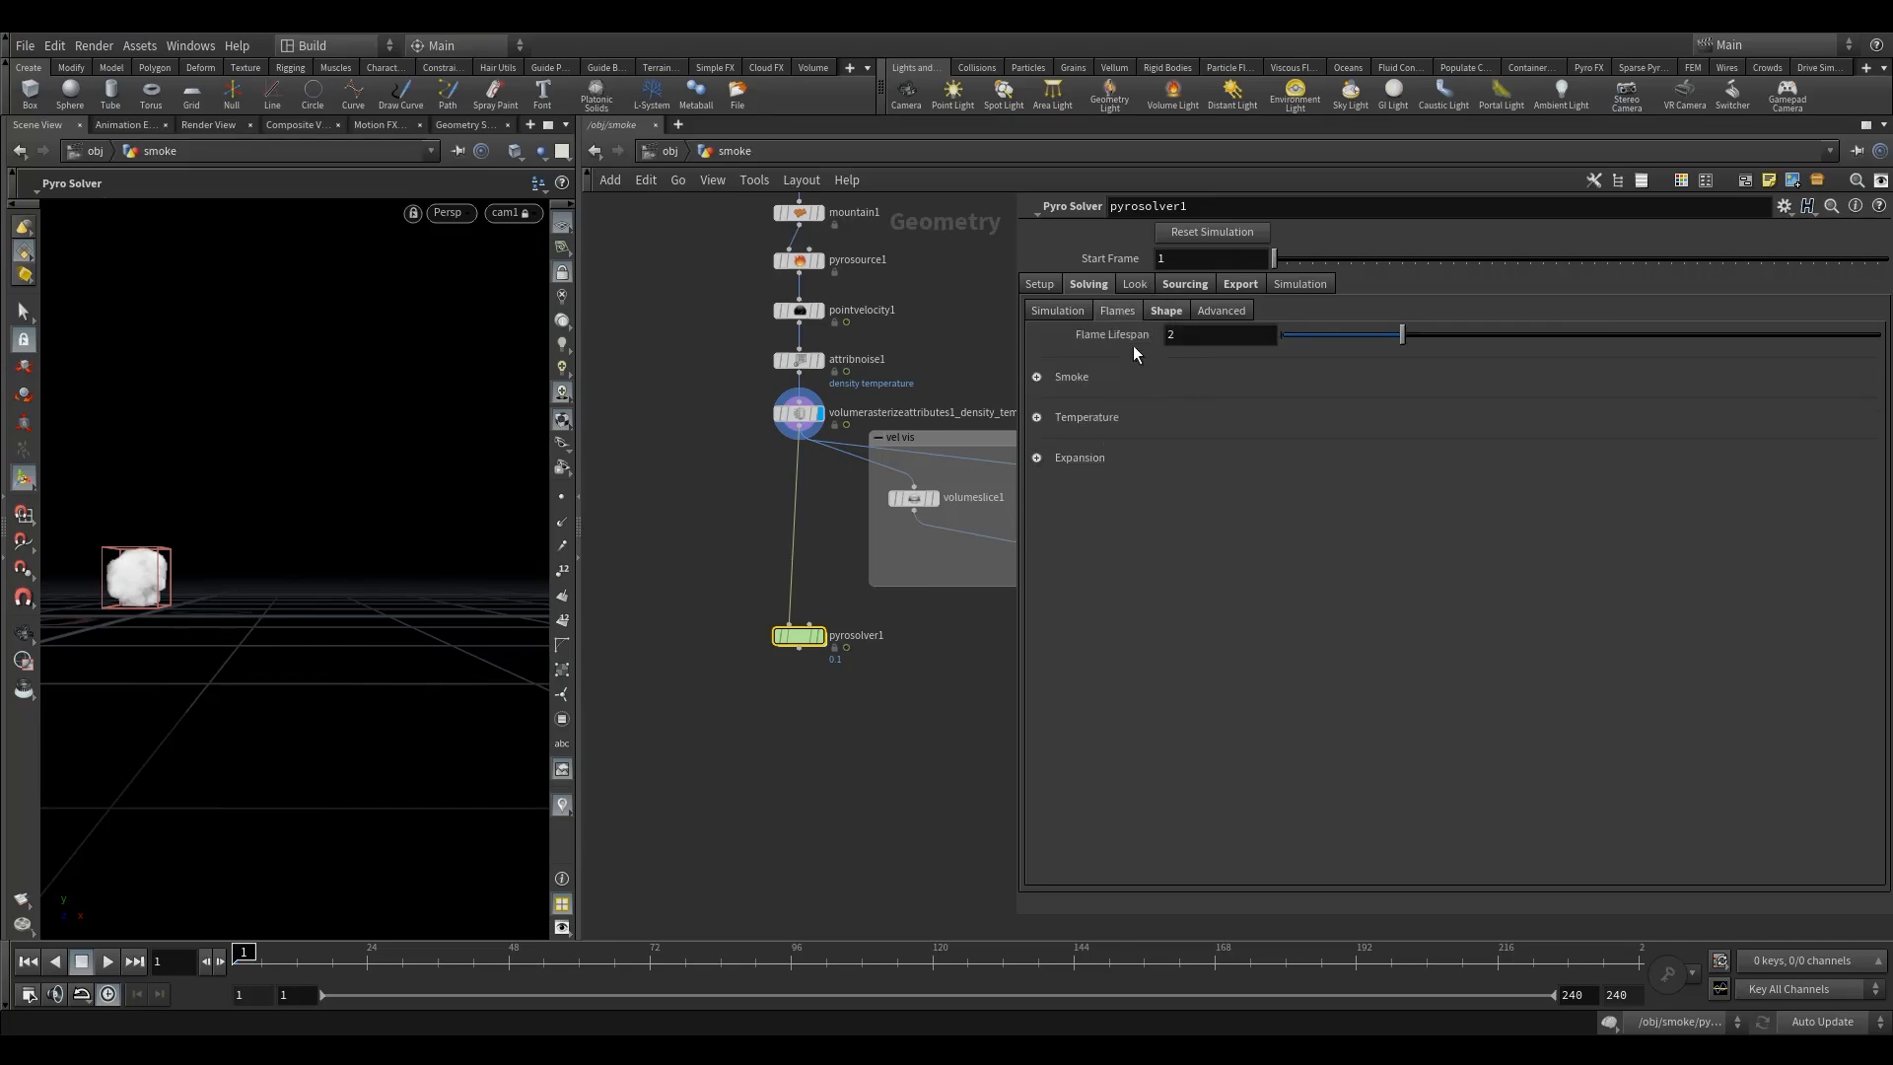
click(1036, 377)
click(1036, 378)
click(1063, 312)
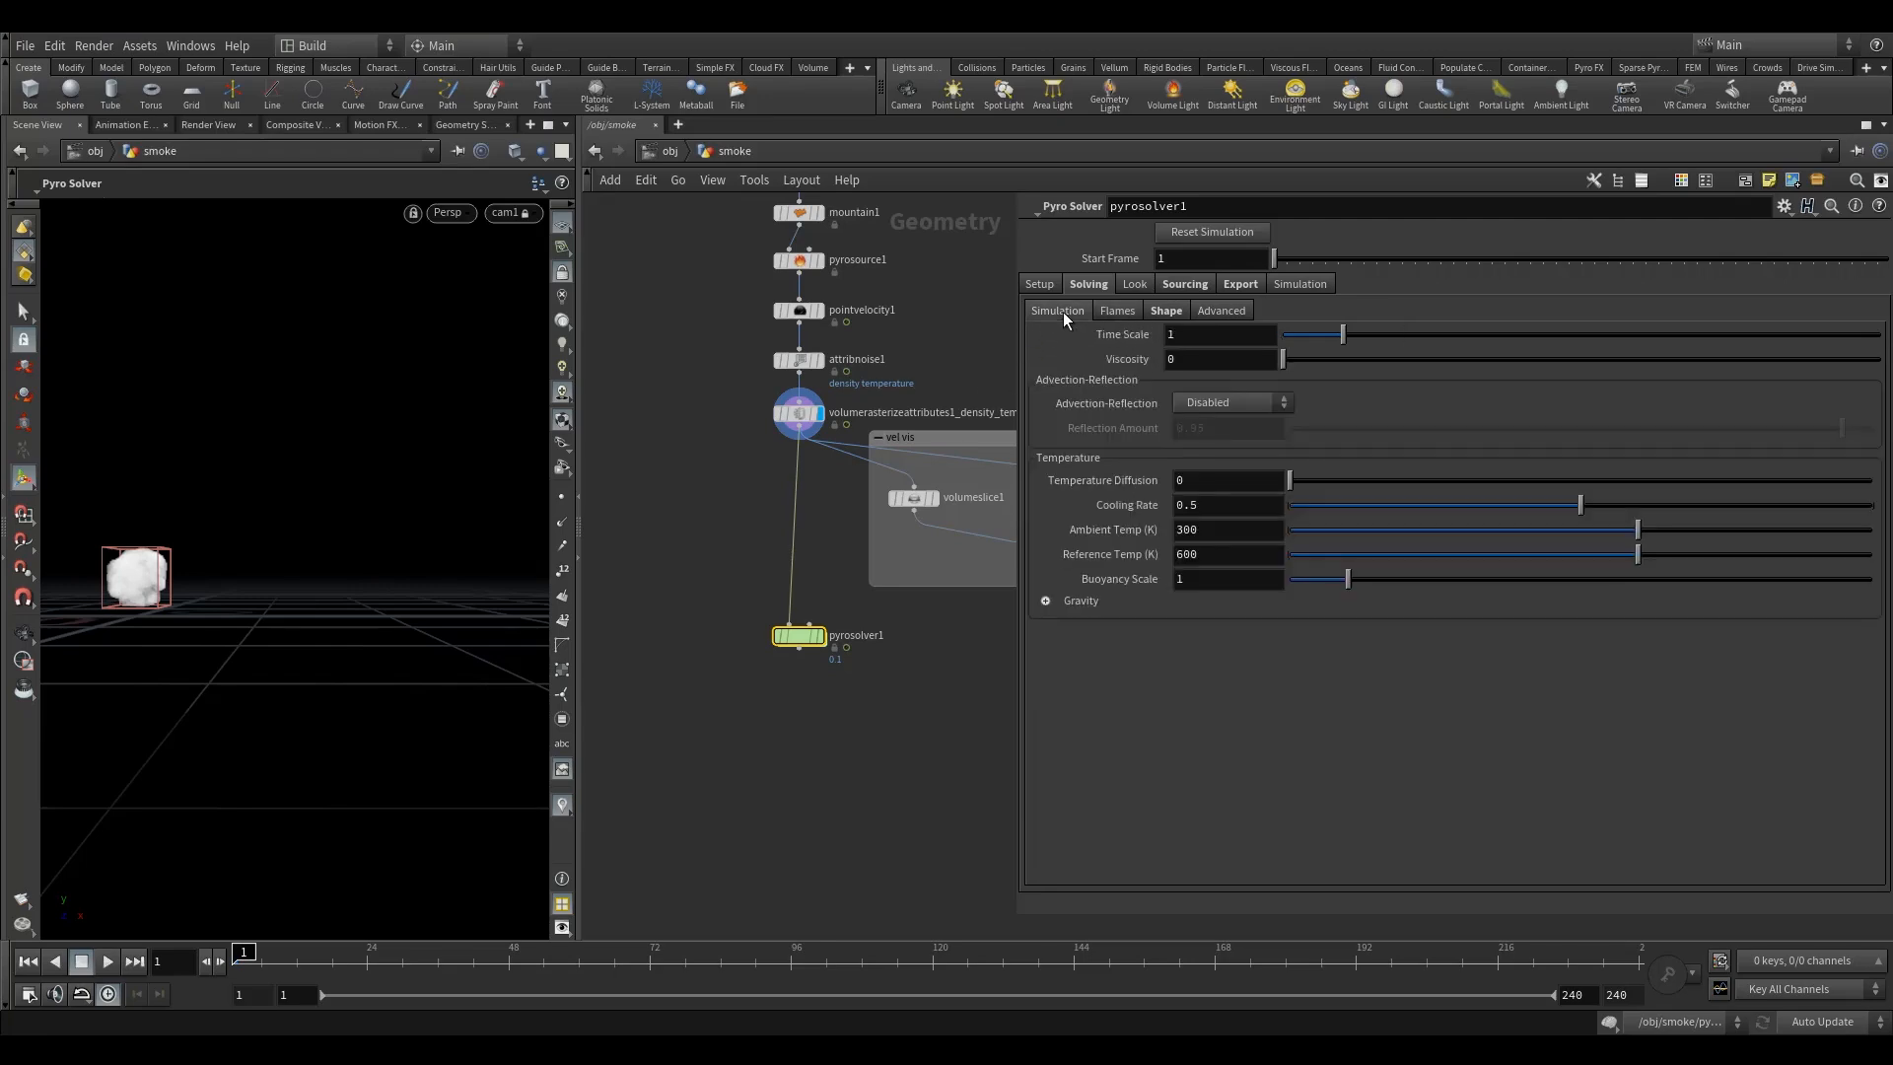
click(1230, 337)
text(.5)
key(Return)
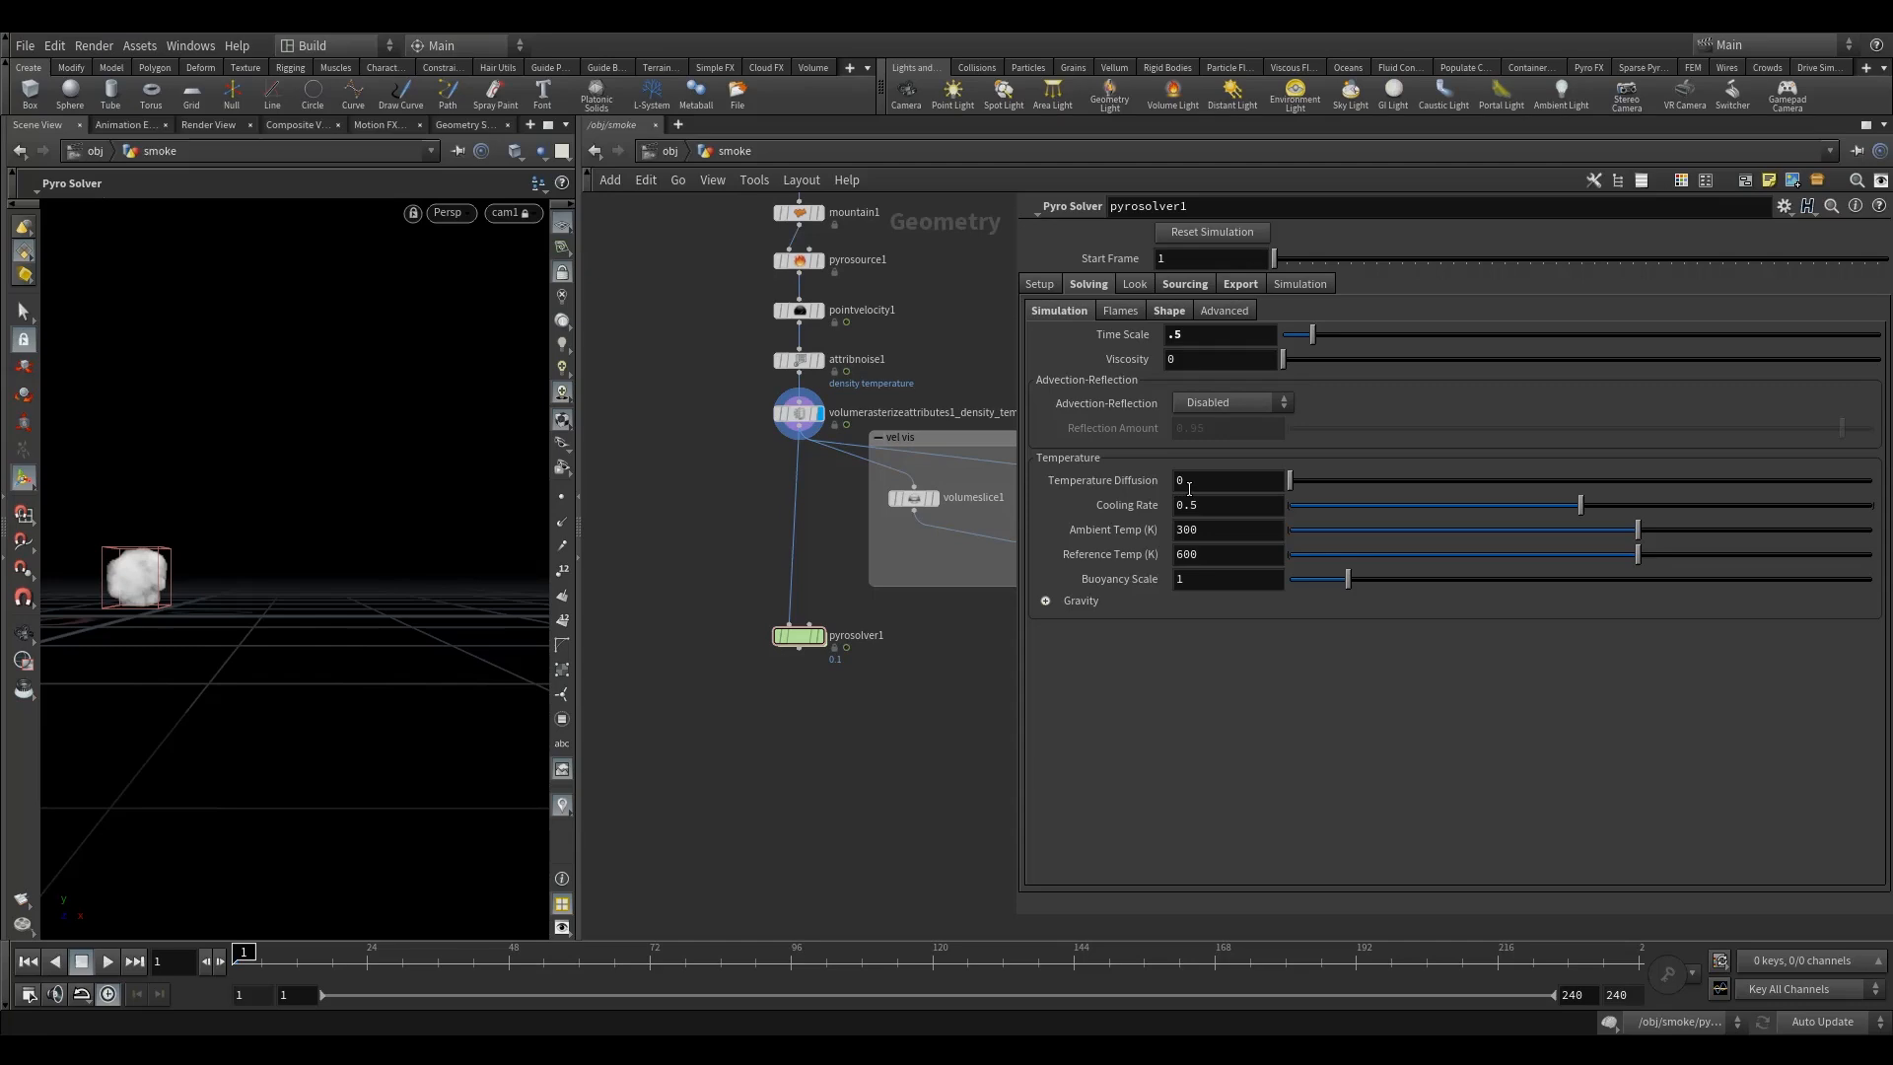
Review pyrosolver1's temperature diffusion, cooling rate, ambient and reference temperature, buoyancy scale and gravity settings.
click(1226, 486)
click(1232, 508)
click(1233, 529)
click(1226, 556)
drag(729, 601, 819, 680)
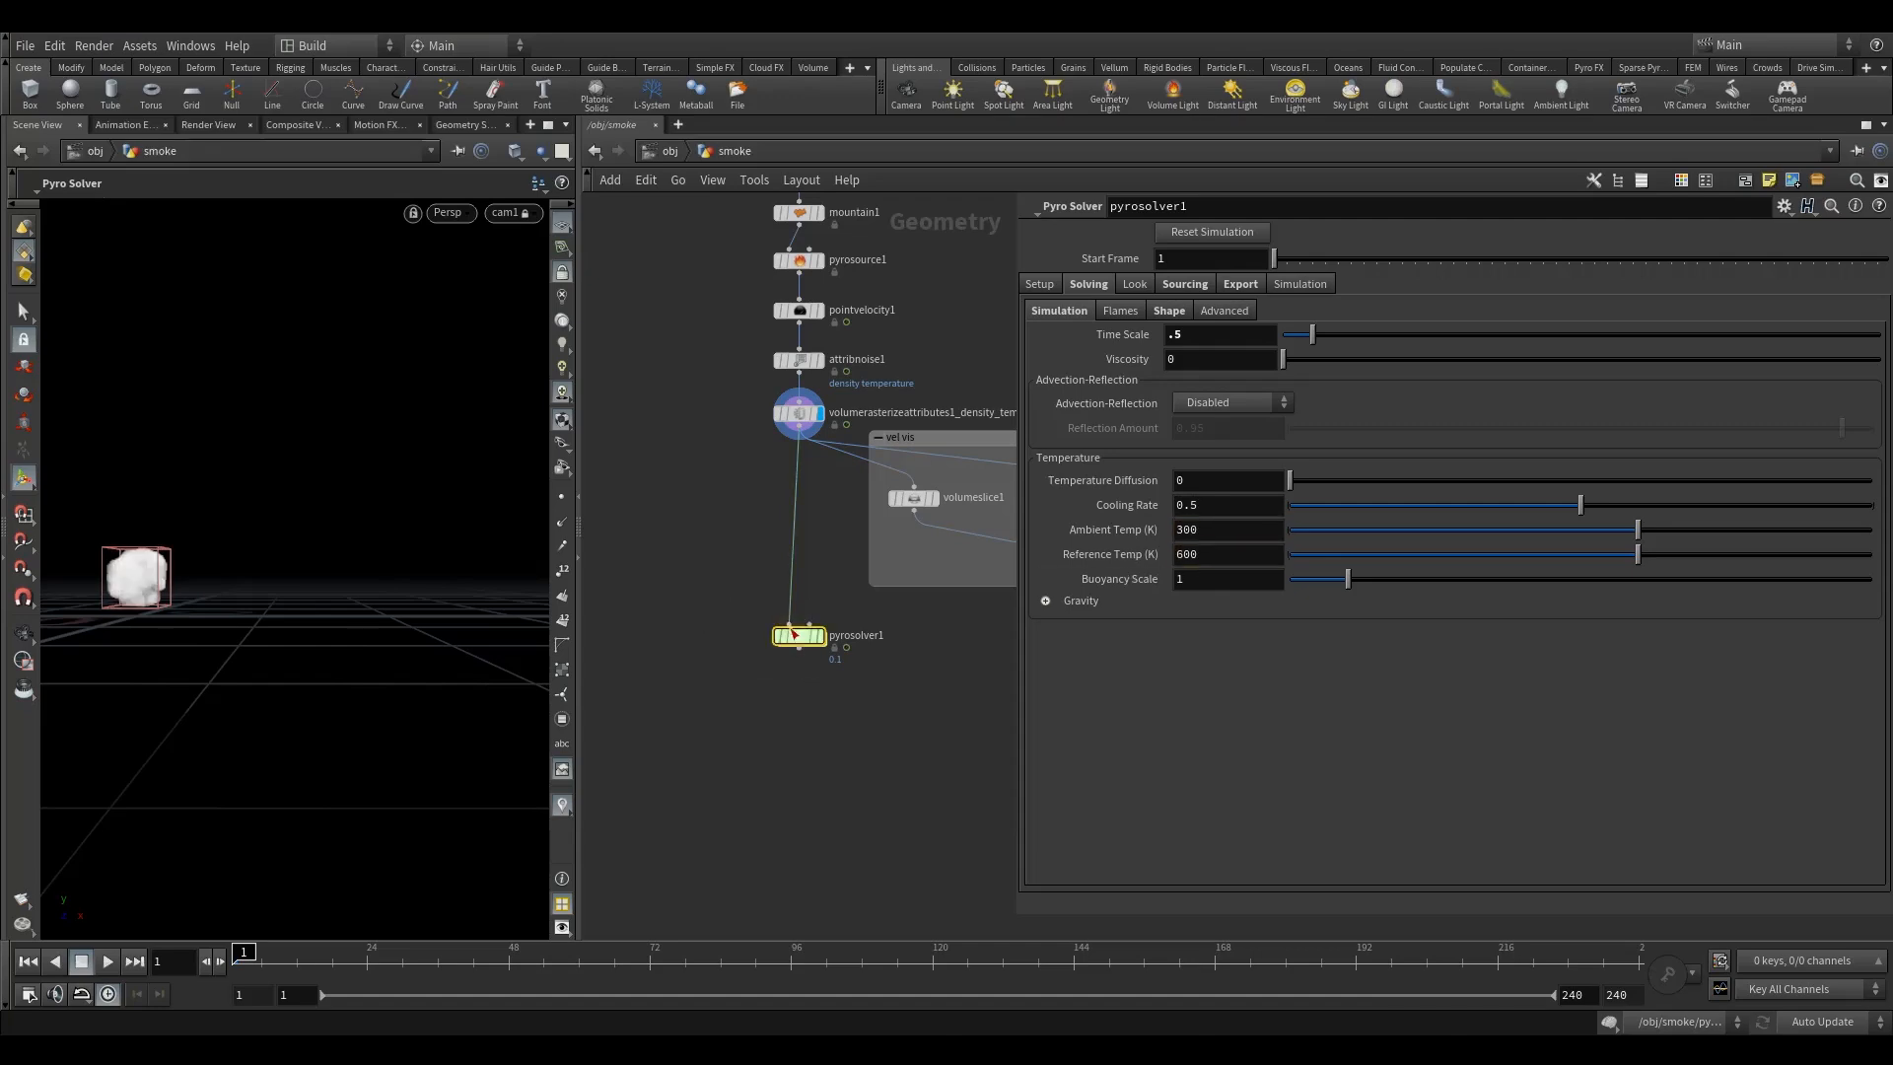
double_click(1227, 557)
click(1205, 580)
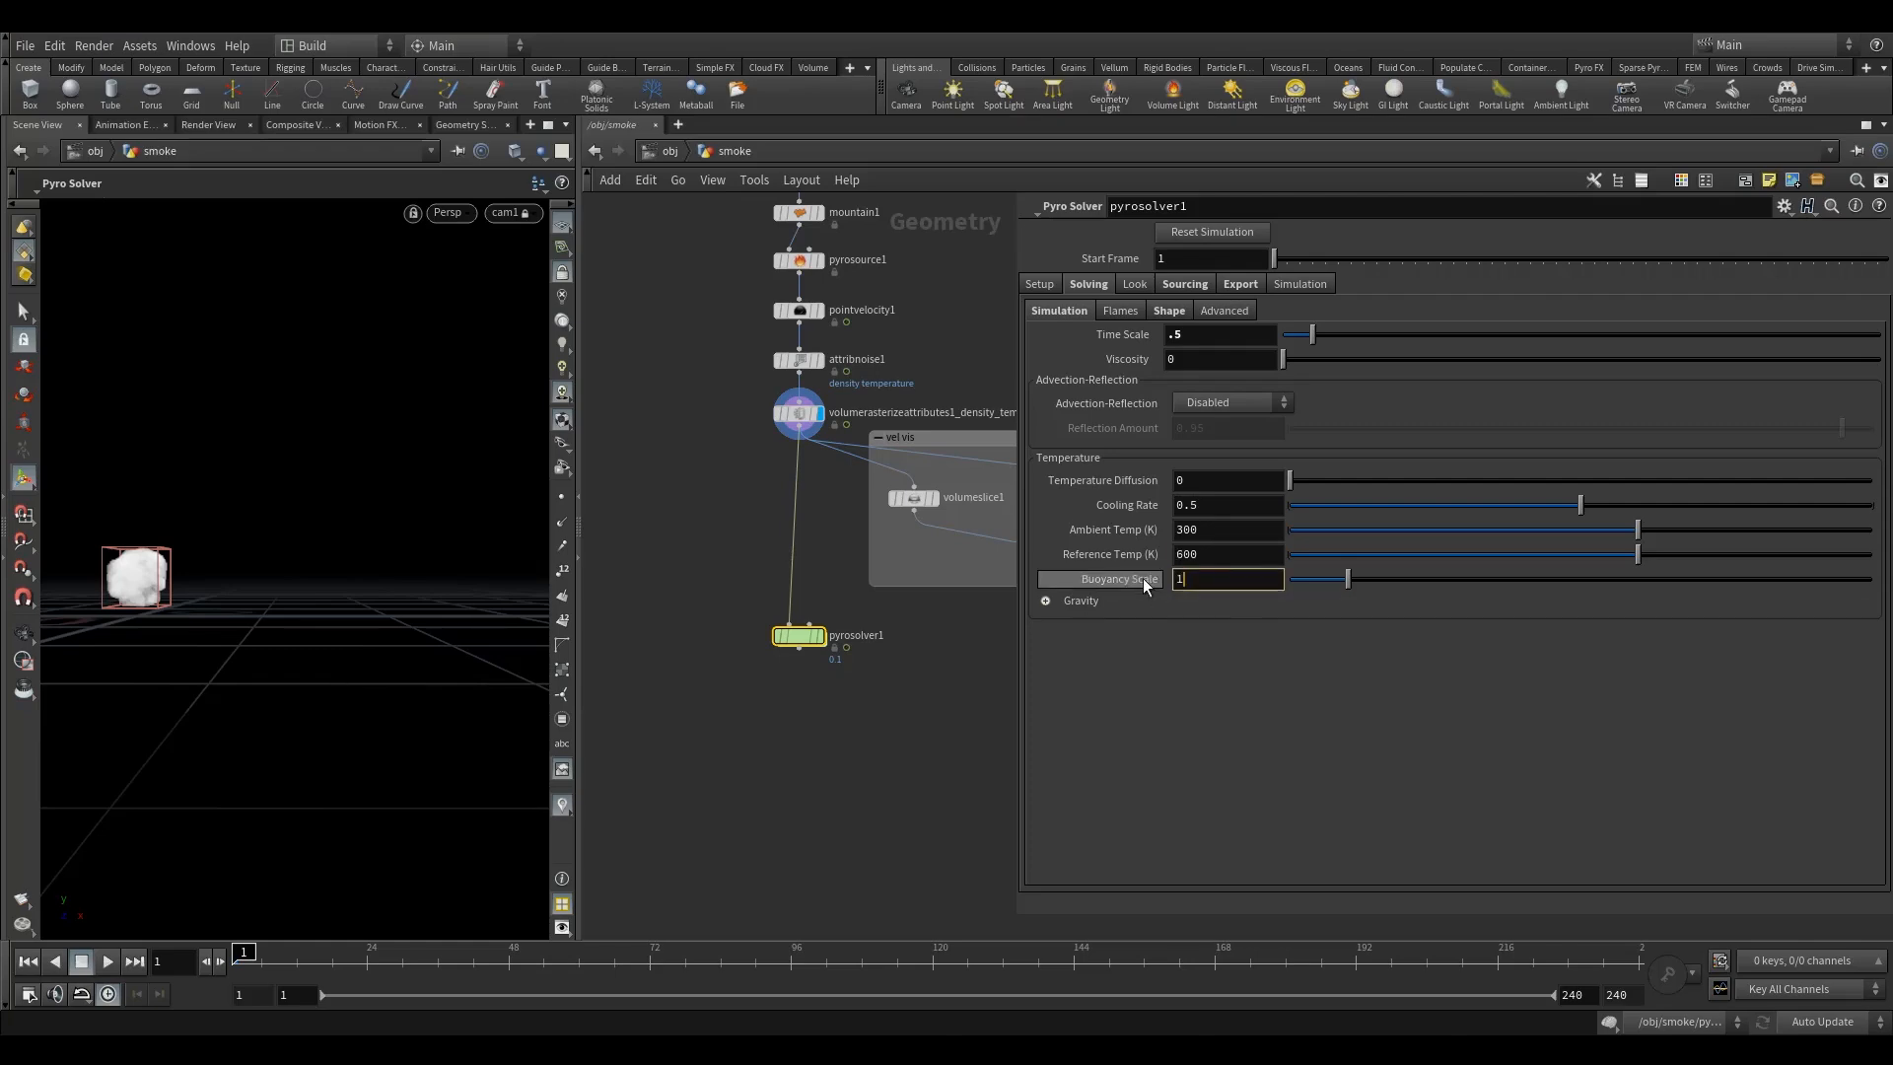
click(1045, 600)
double_click(1467, 669)
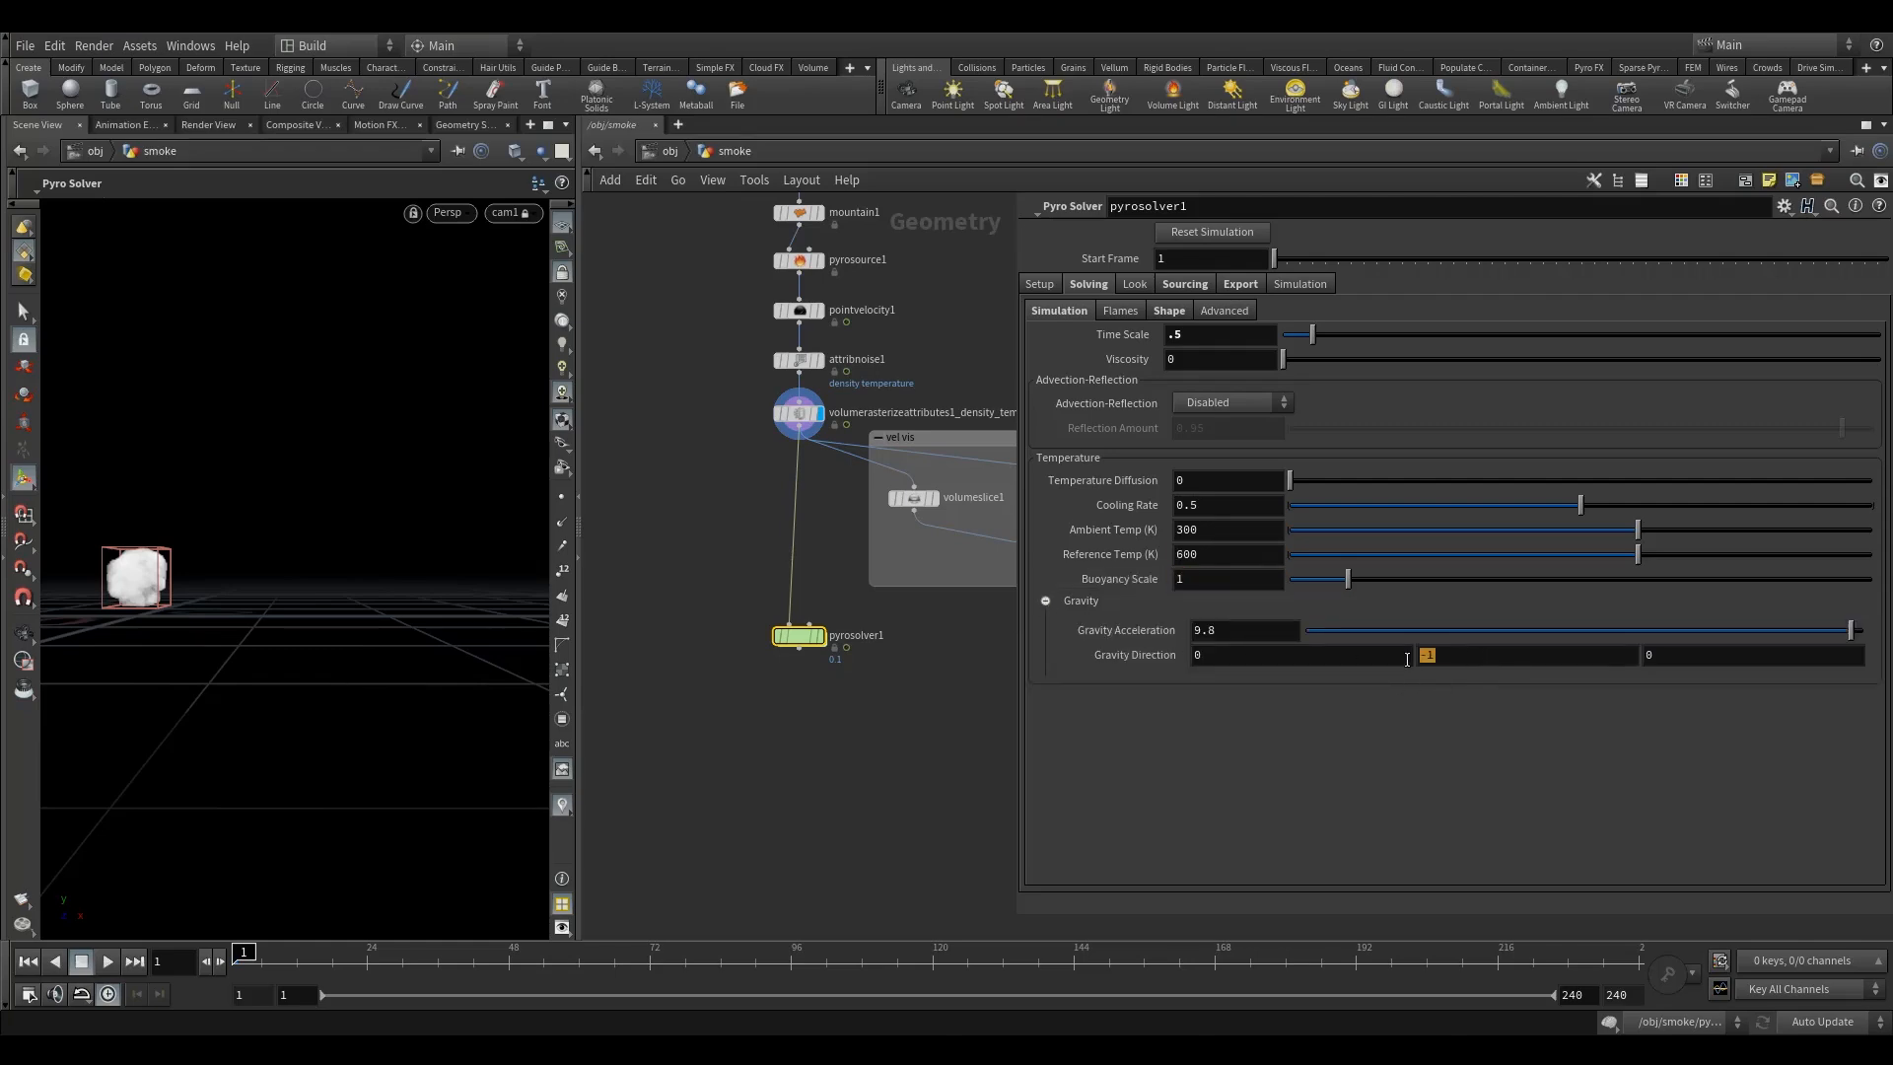
click(1047, 601)
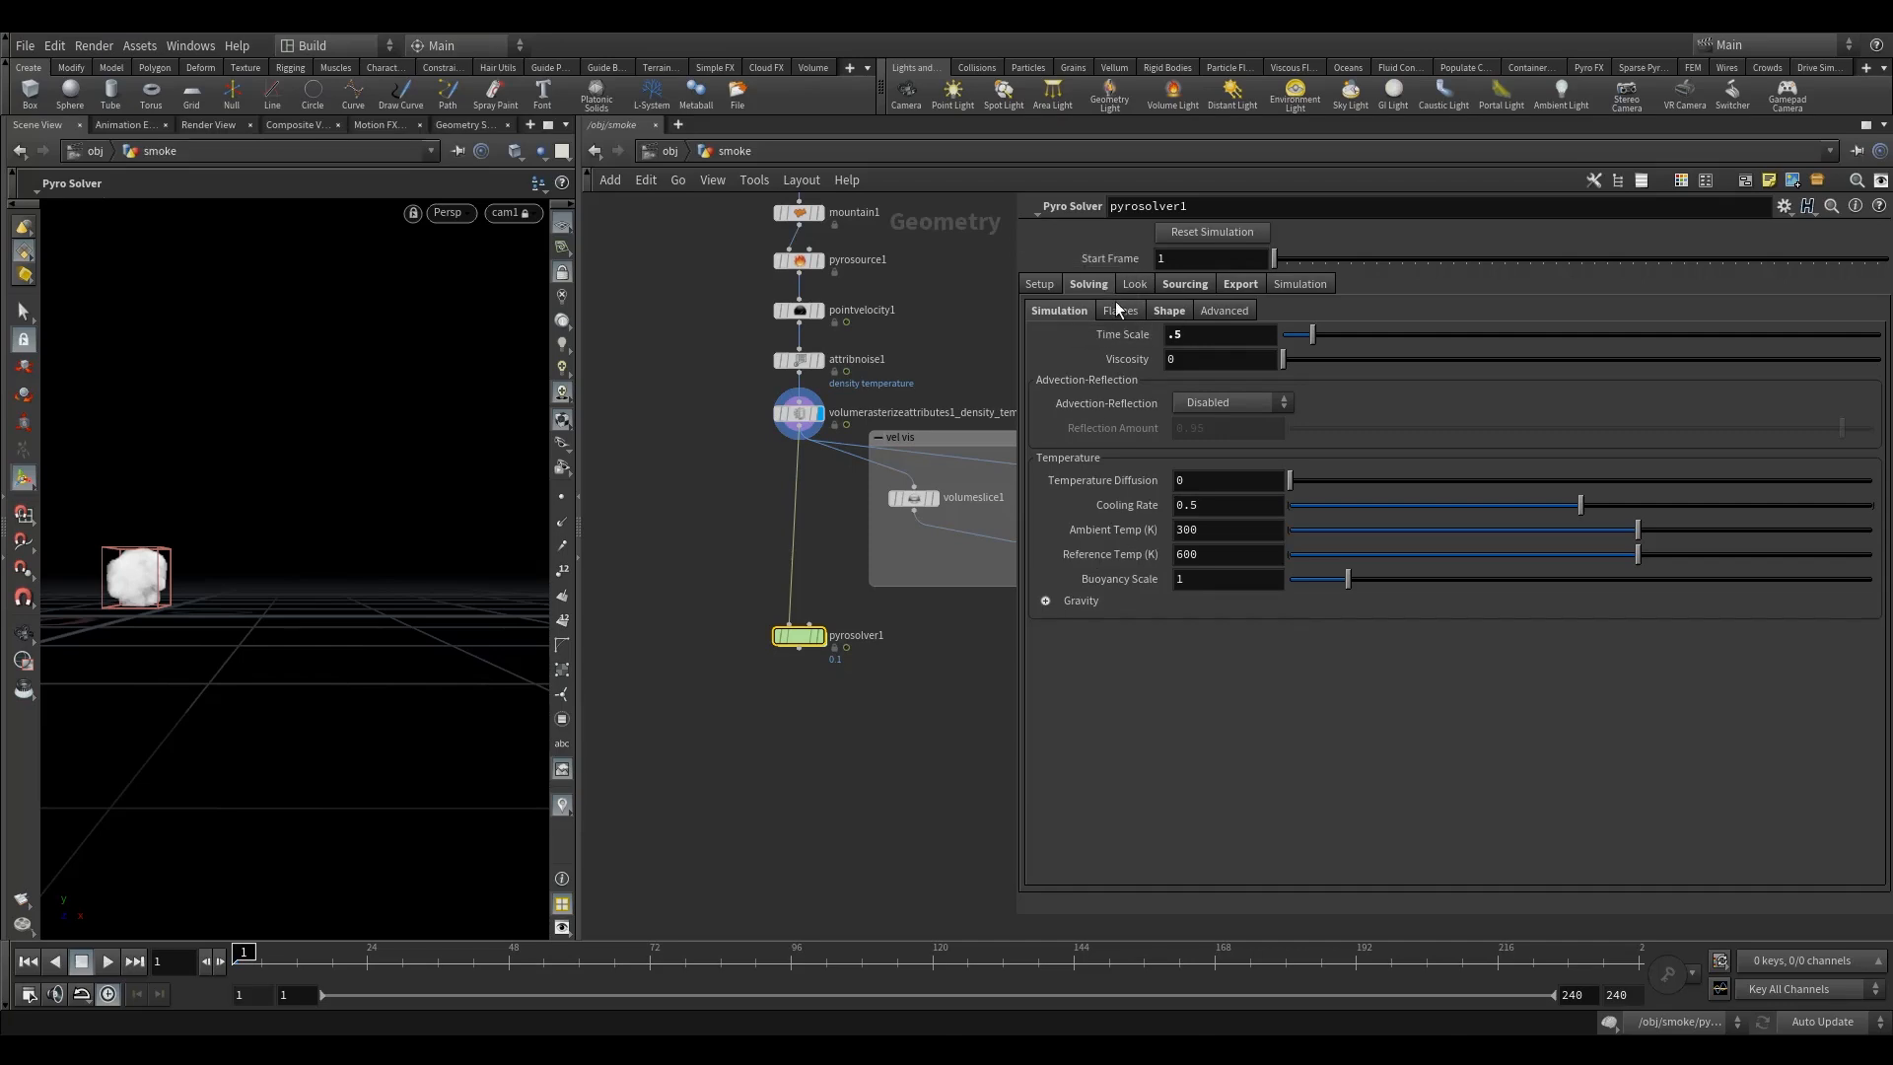
Bring up pyrosolver1's setup settings and display the solver's result in a widened scene view.
click(1044, 283)
double_click(1192, 314)
drag(1132, 308, 1229, 340)
drag(582, 533, 812, 533)
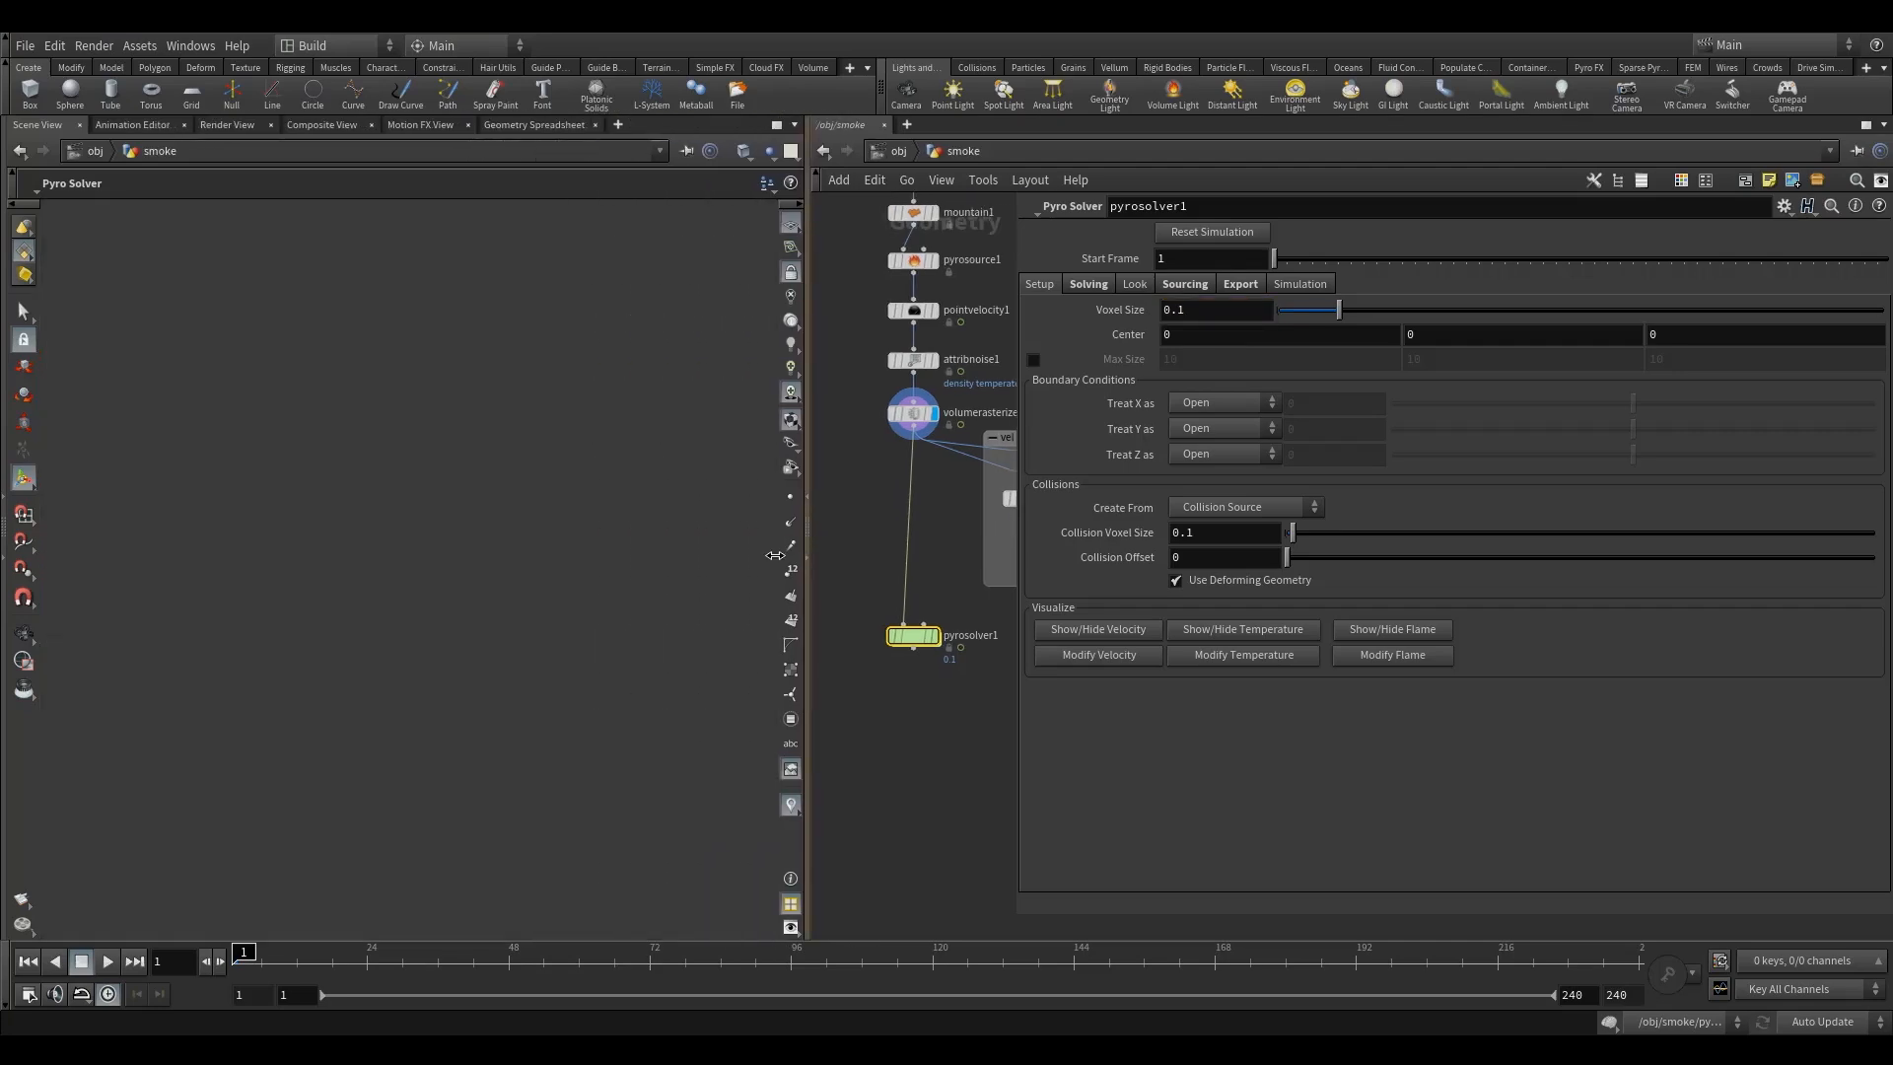
click(943, 611)
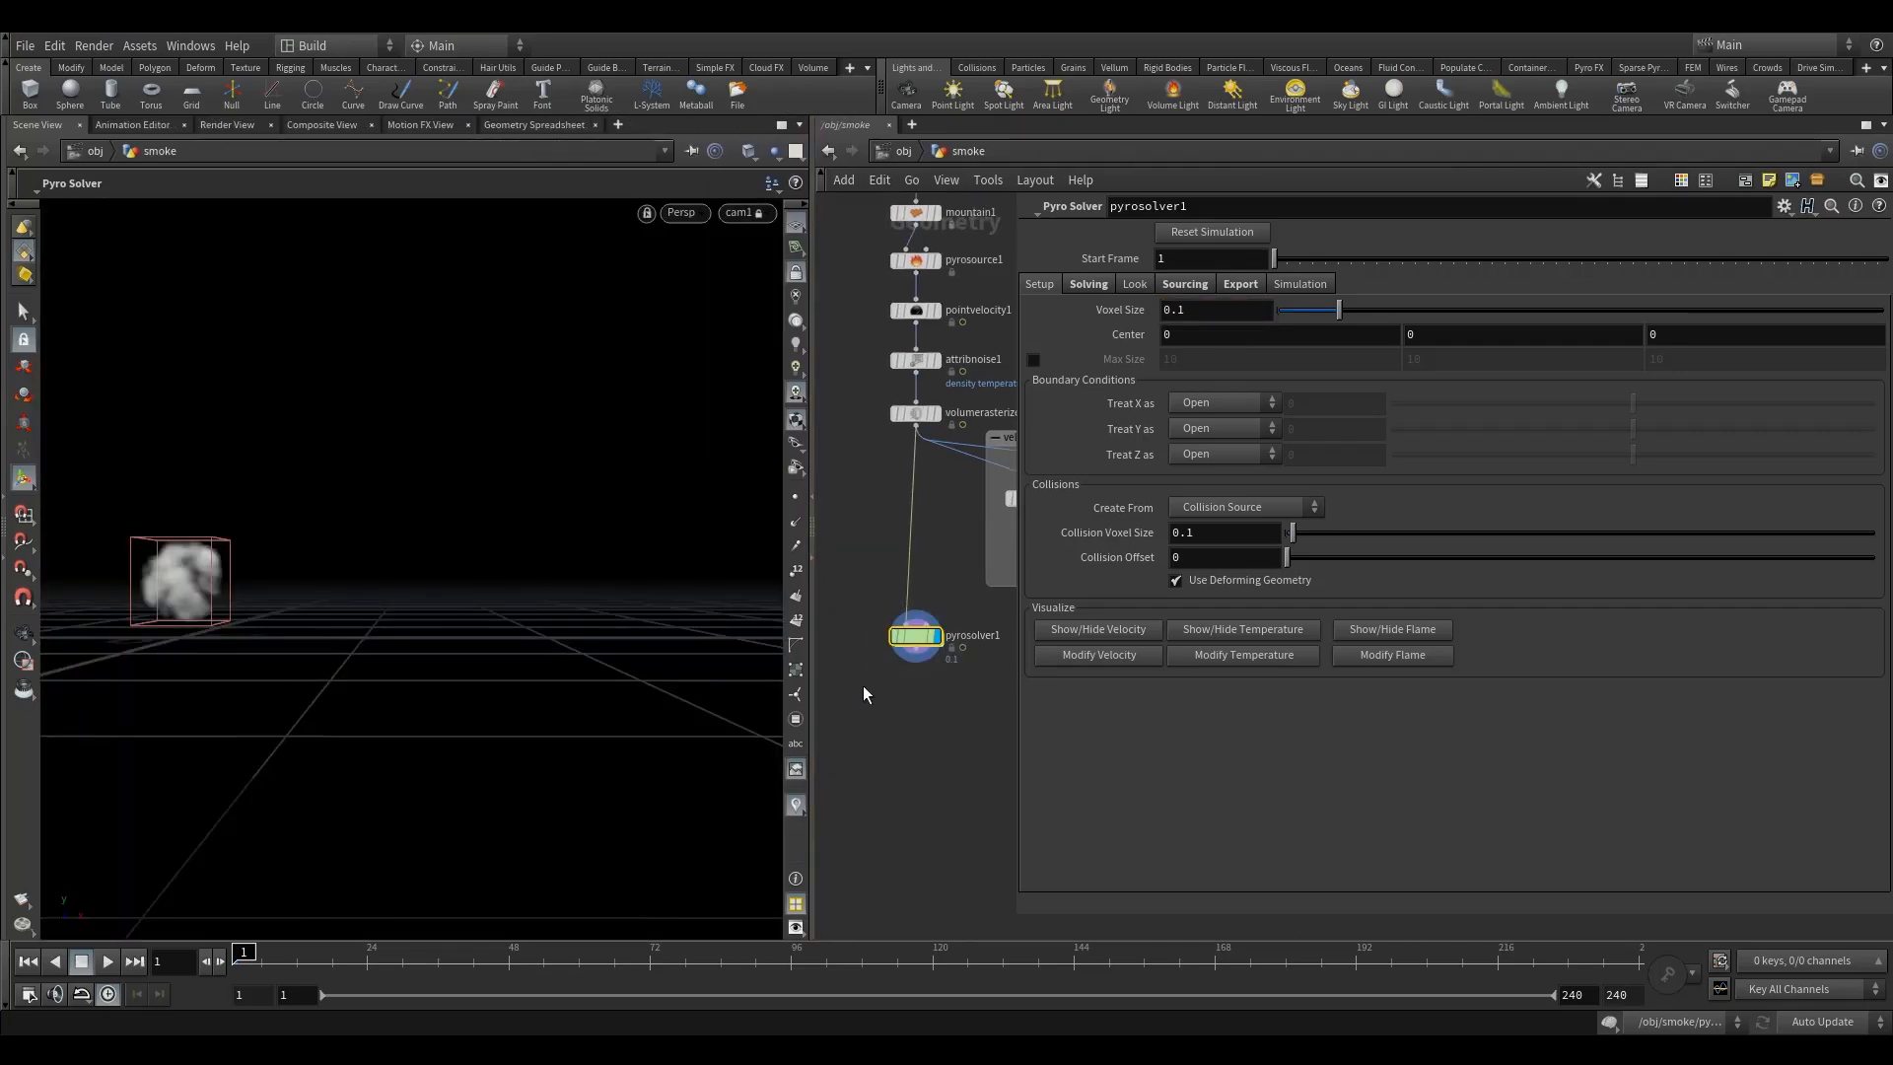
click(22, 632)
drag(133, 571, 197, 578)
right_drag(197, 579, 643, 579)
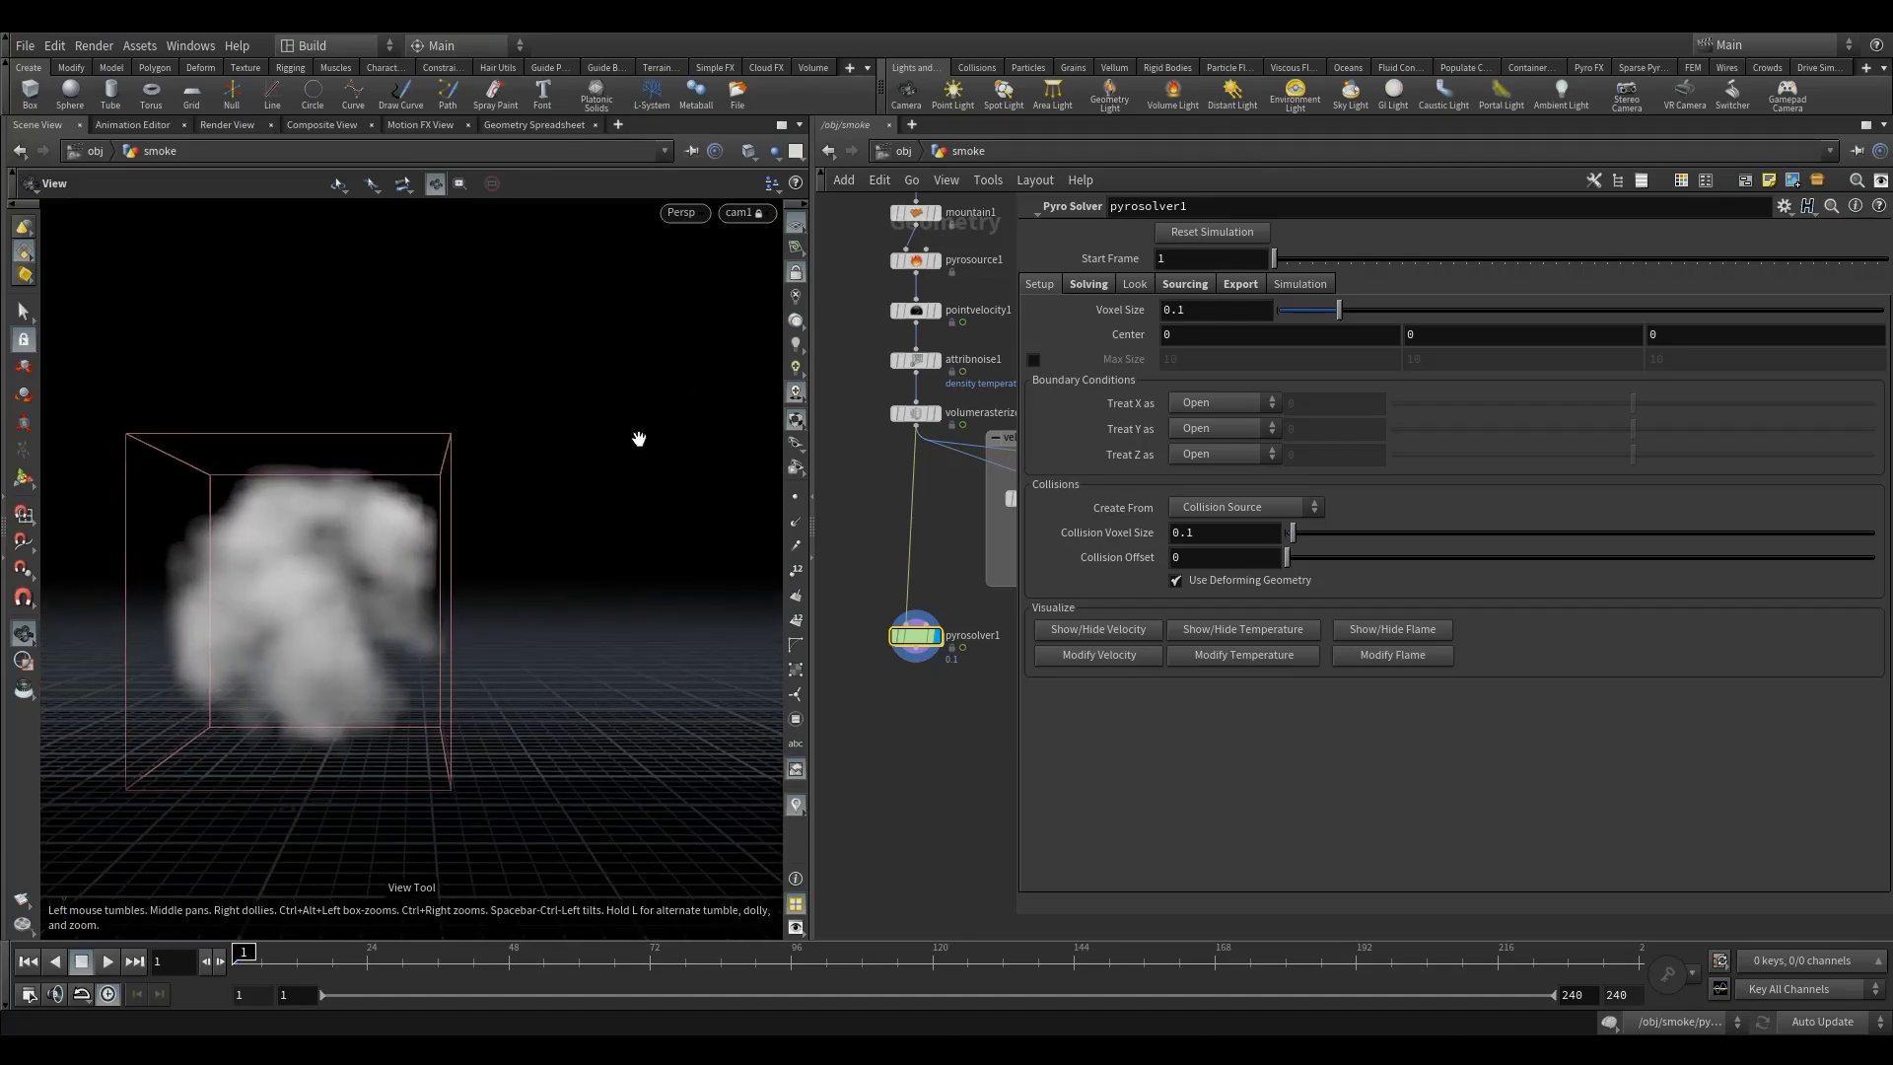
key(ctrl+z)
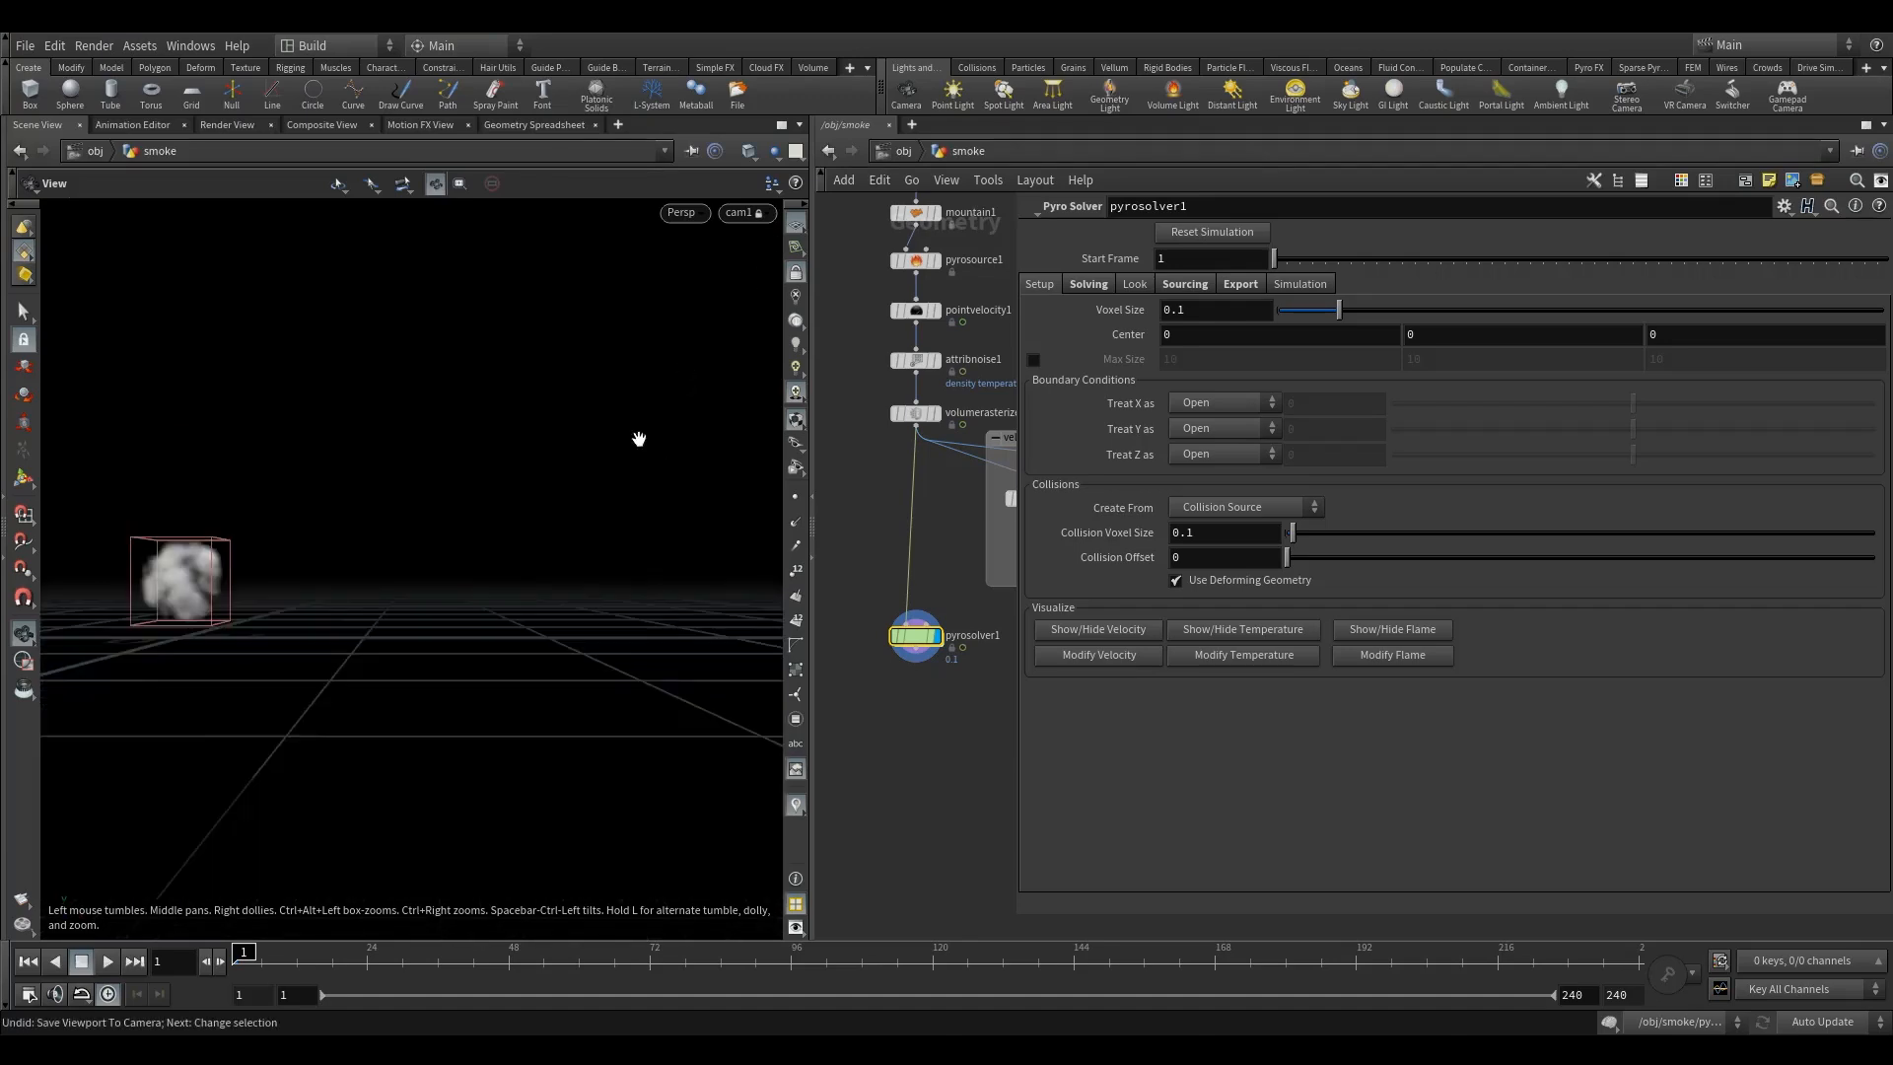
Unlock the view from cam1 and frame the smoke volume up close.
click(798, 275)
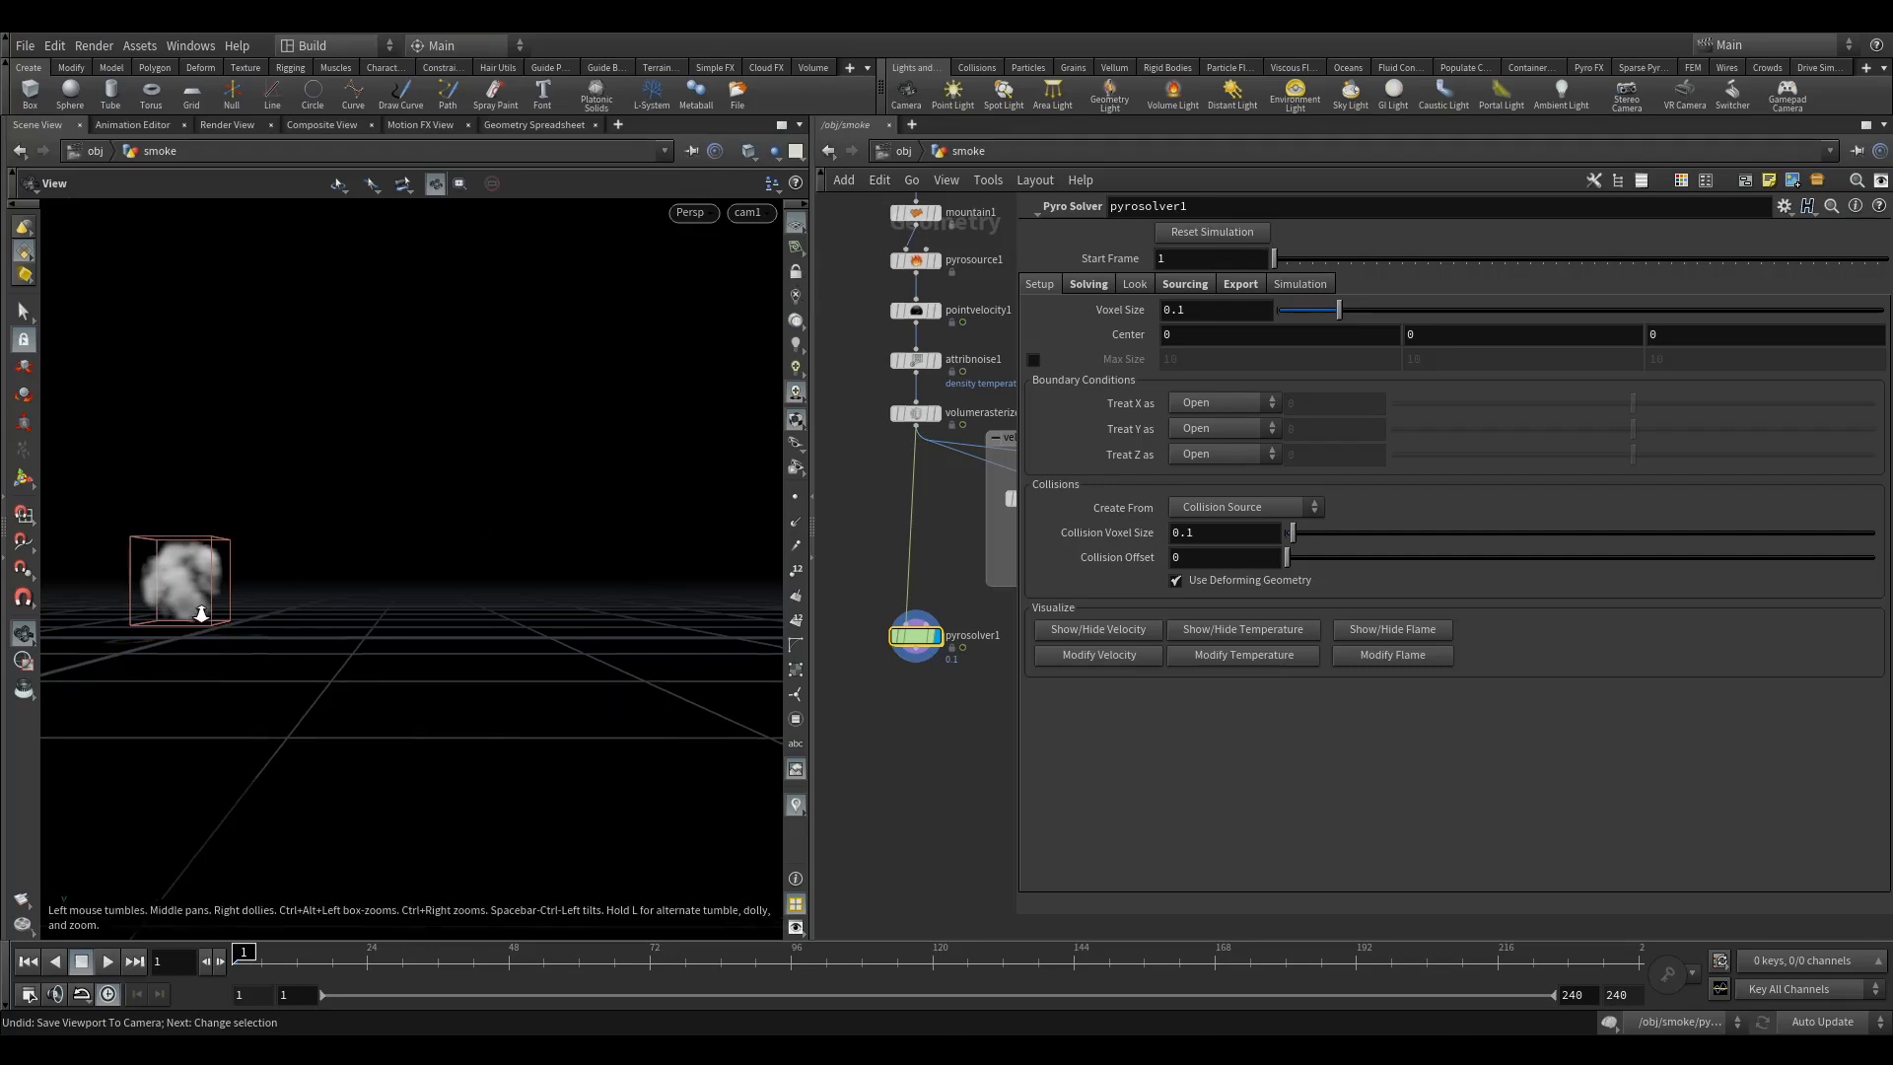
right_drag(194, 611, 215, 582)
middle_drag(215, 583, 355, 617)
right_drag(355, 617, 517, 613)
middle_drag(359, 639, 372, 562)
right_drag(372, 562, 512, 604)
Try a coarser voxel size of 0.5 on pyrosolver1 and return it to 0.1.
double_click(1176, 311)
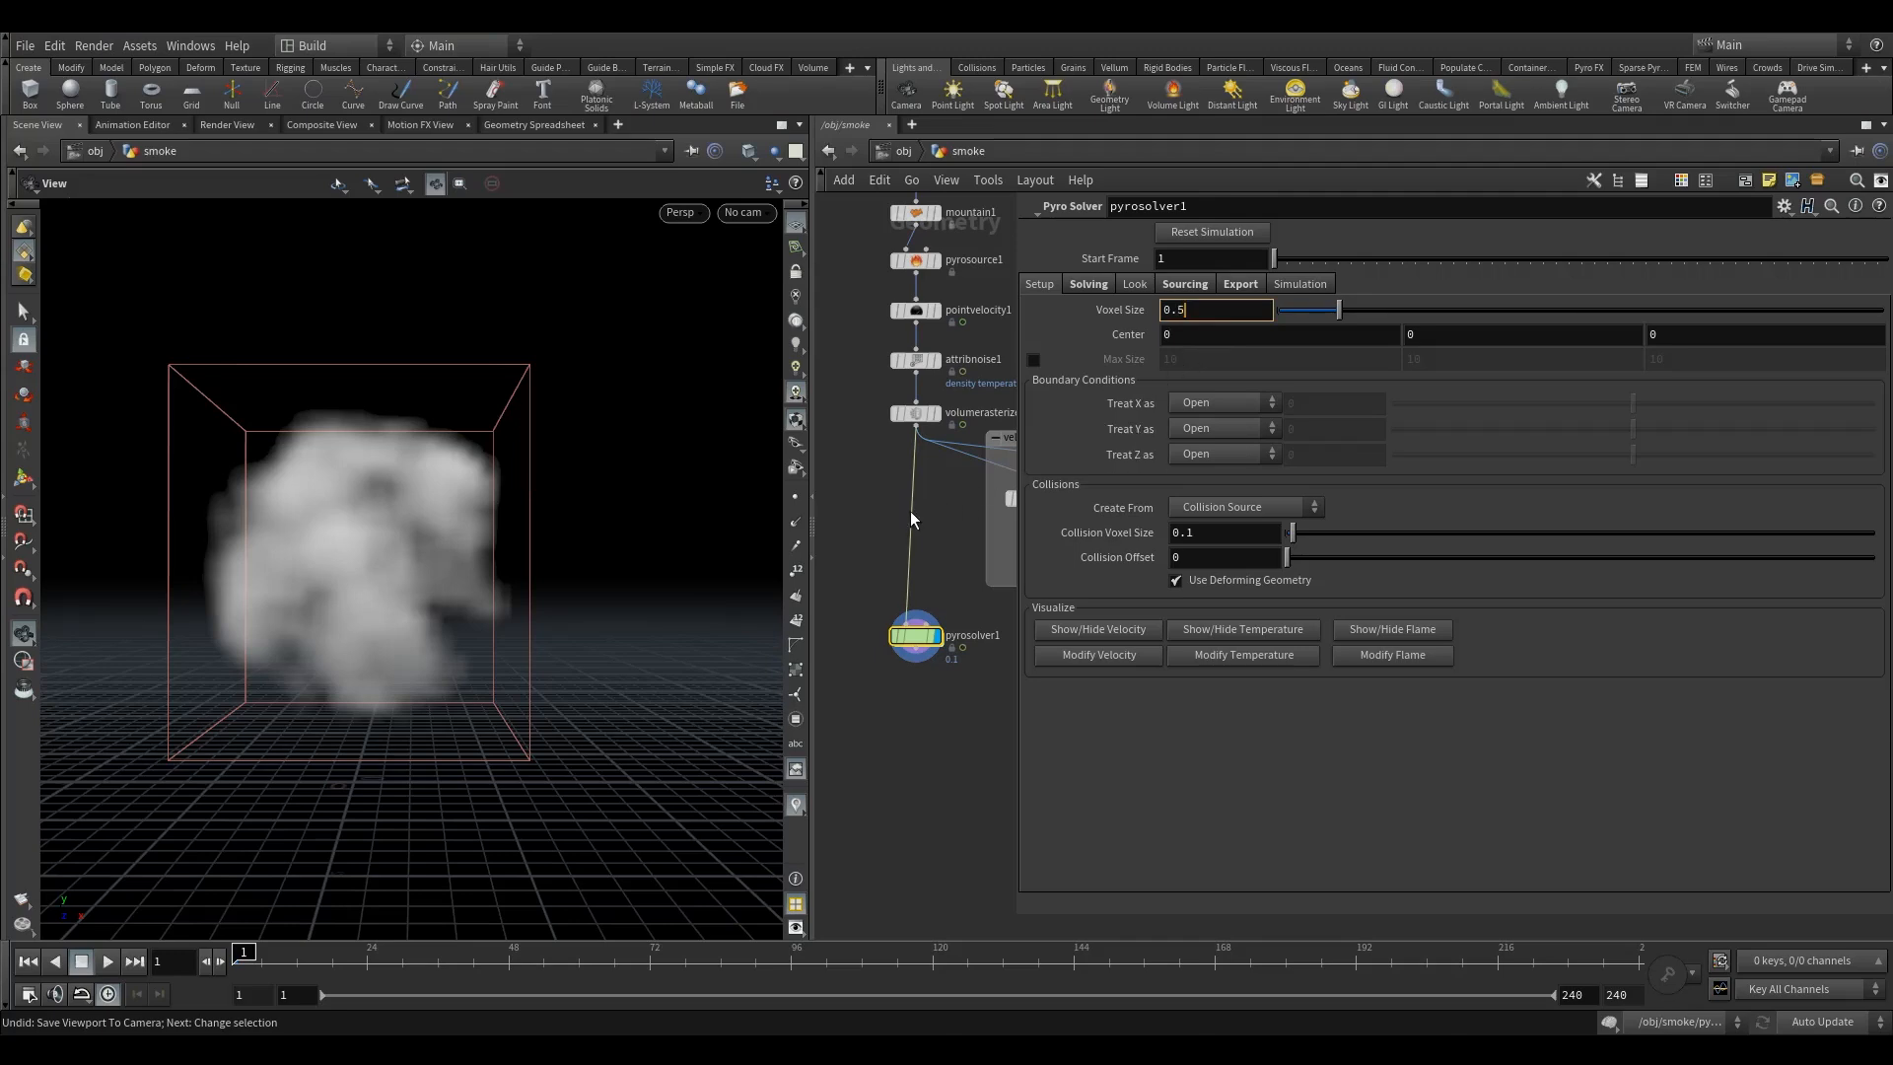
text(5)
key(Return)
double_click(1178, 311)
text(1)
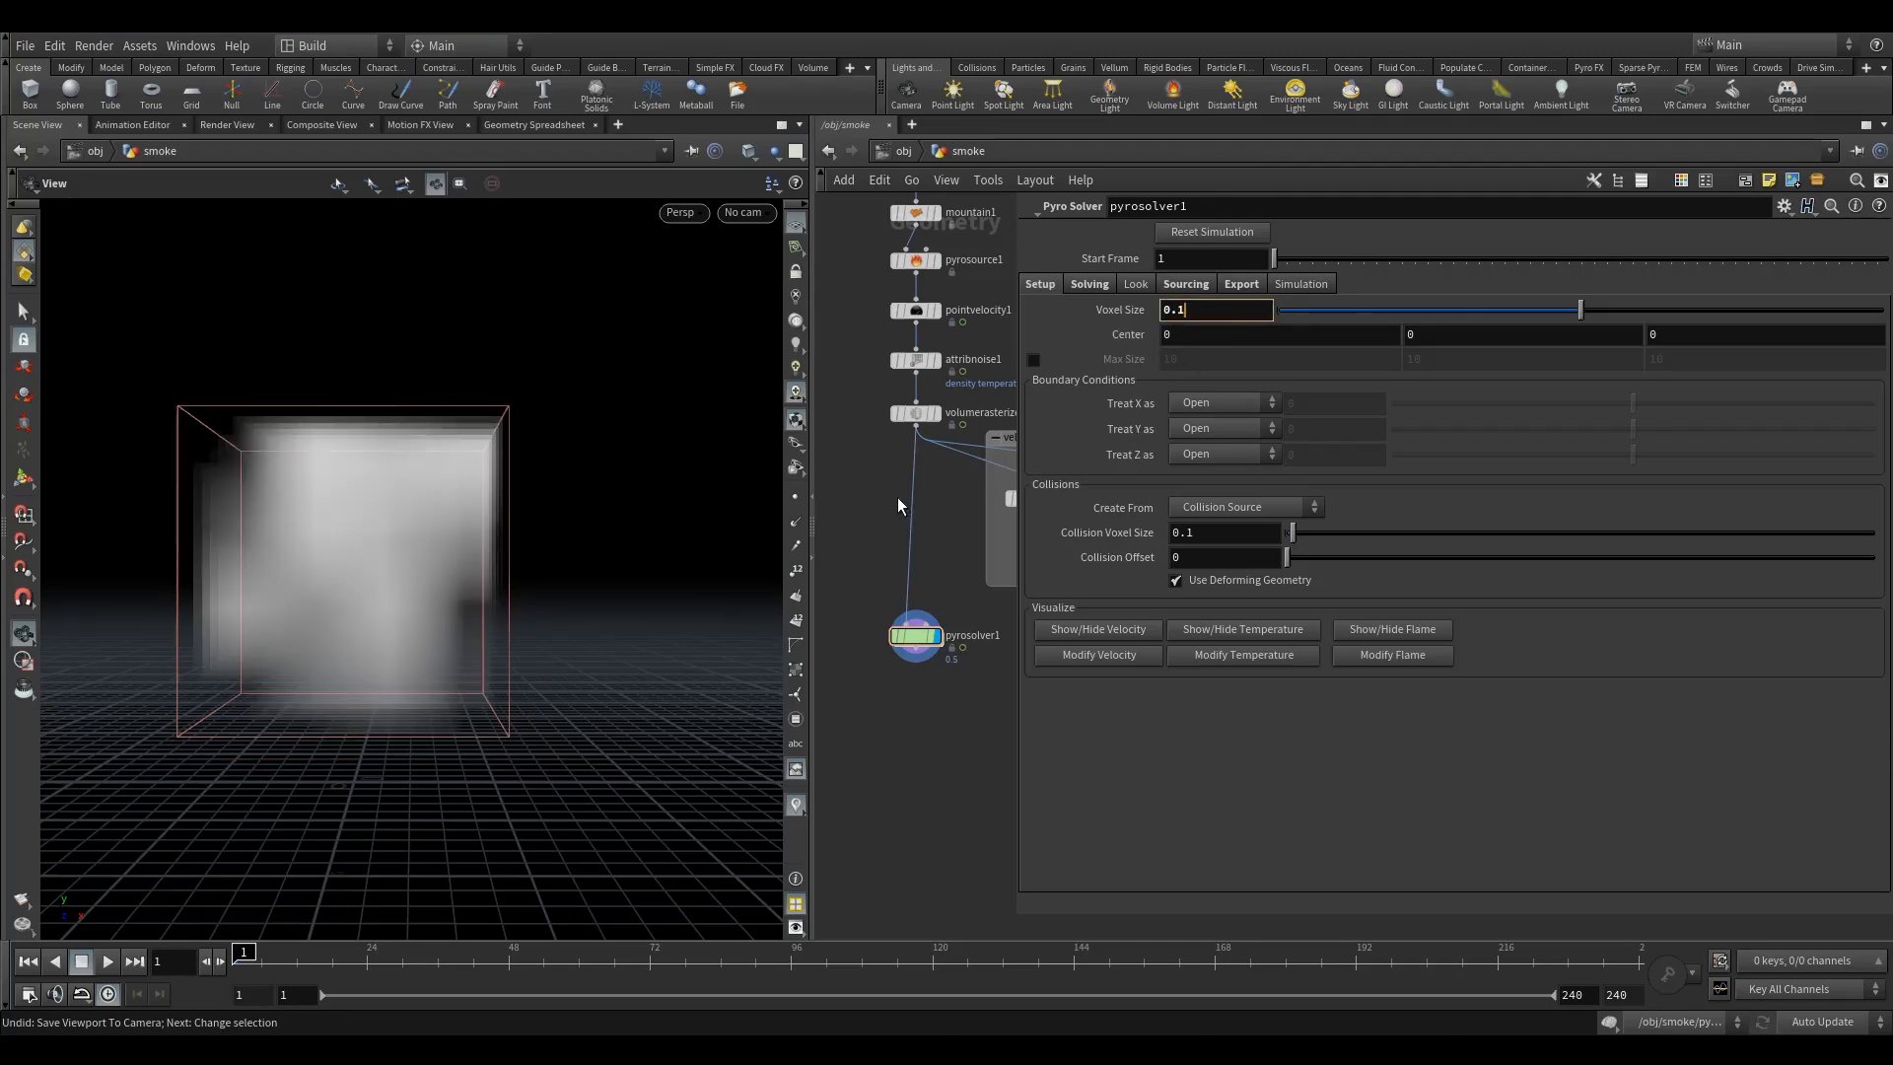
key(Return)
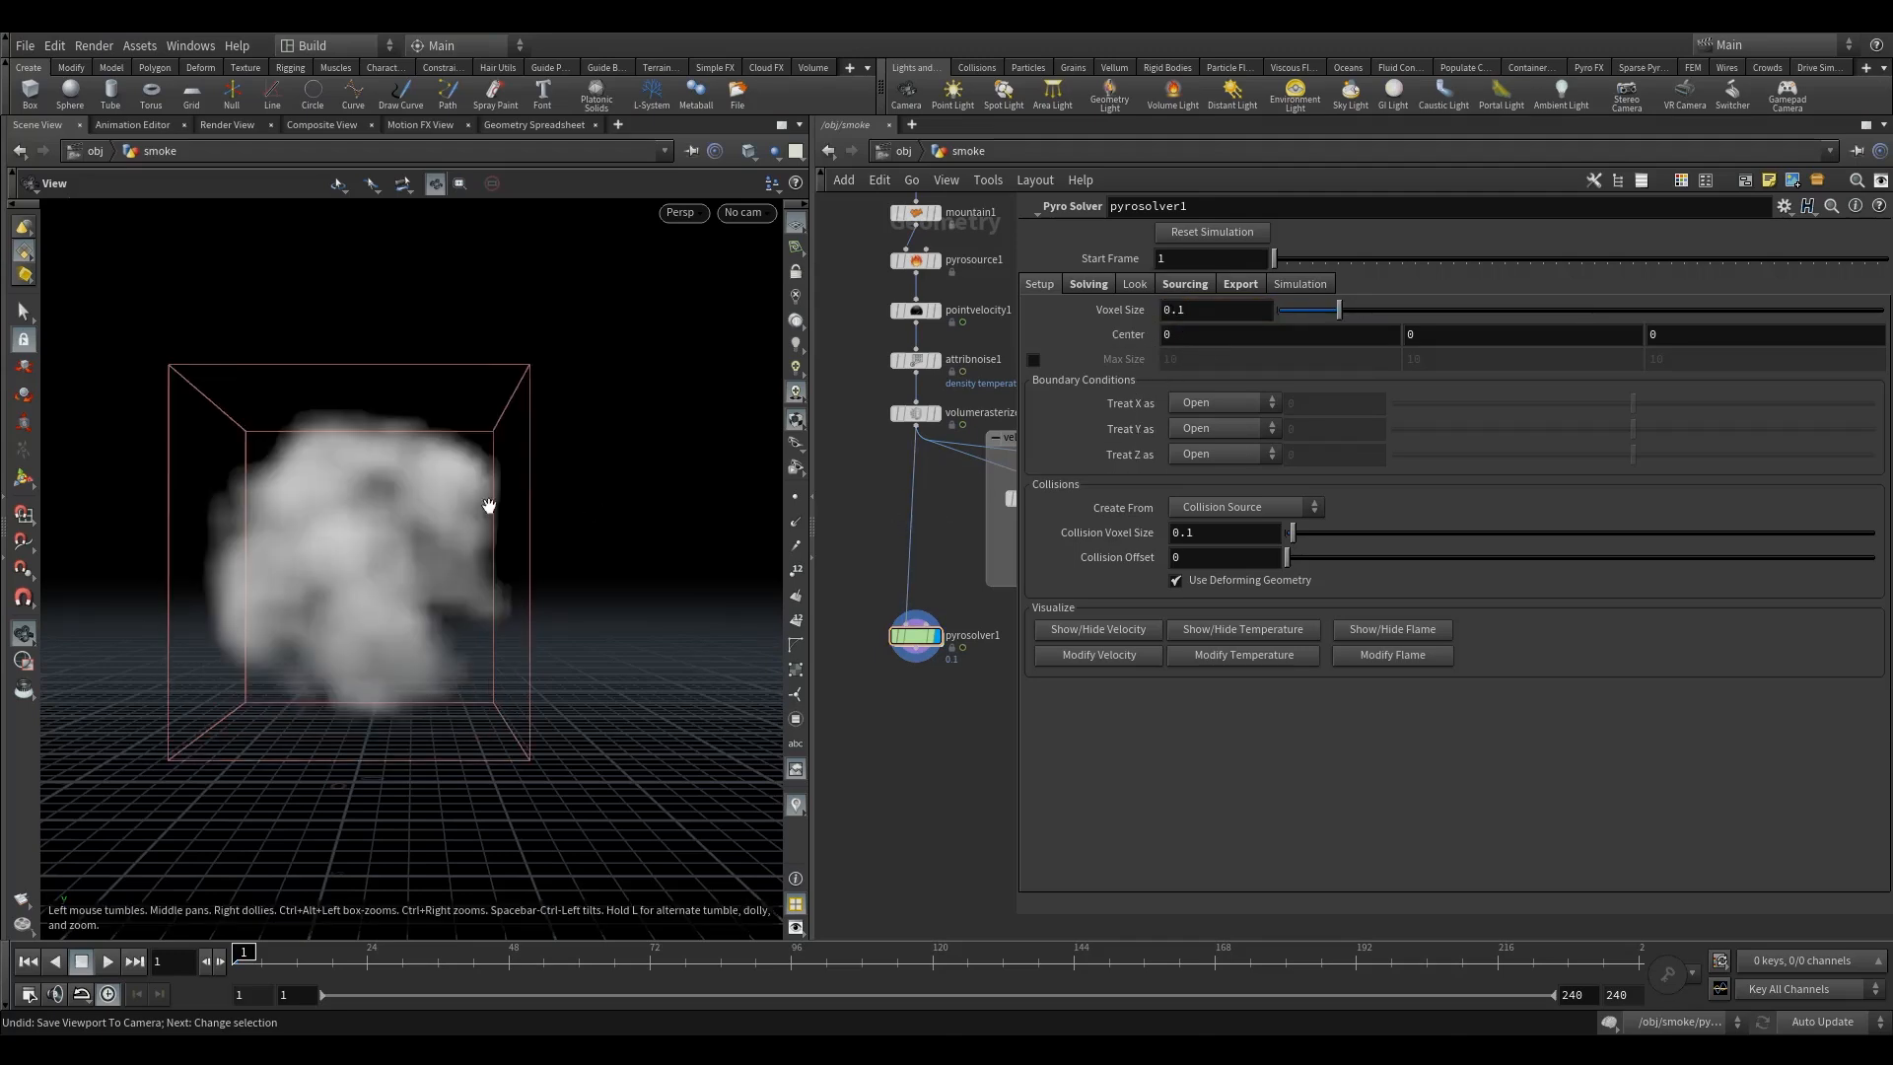
Link the voxel size of volumerasterizeattributes1_density_temperature_v to pyrosolver1's voxel size by relative reference, removing the leftover digits from the expression.
scroll(936, 484, up, 2)
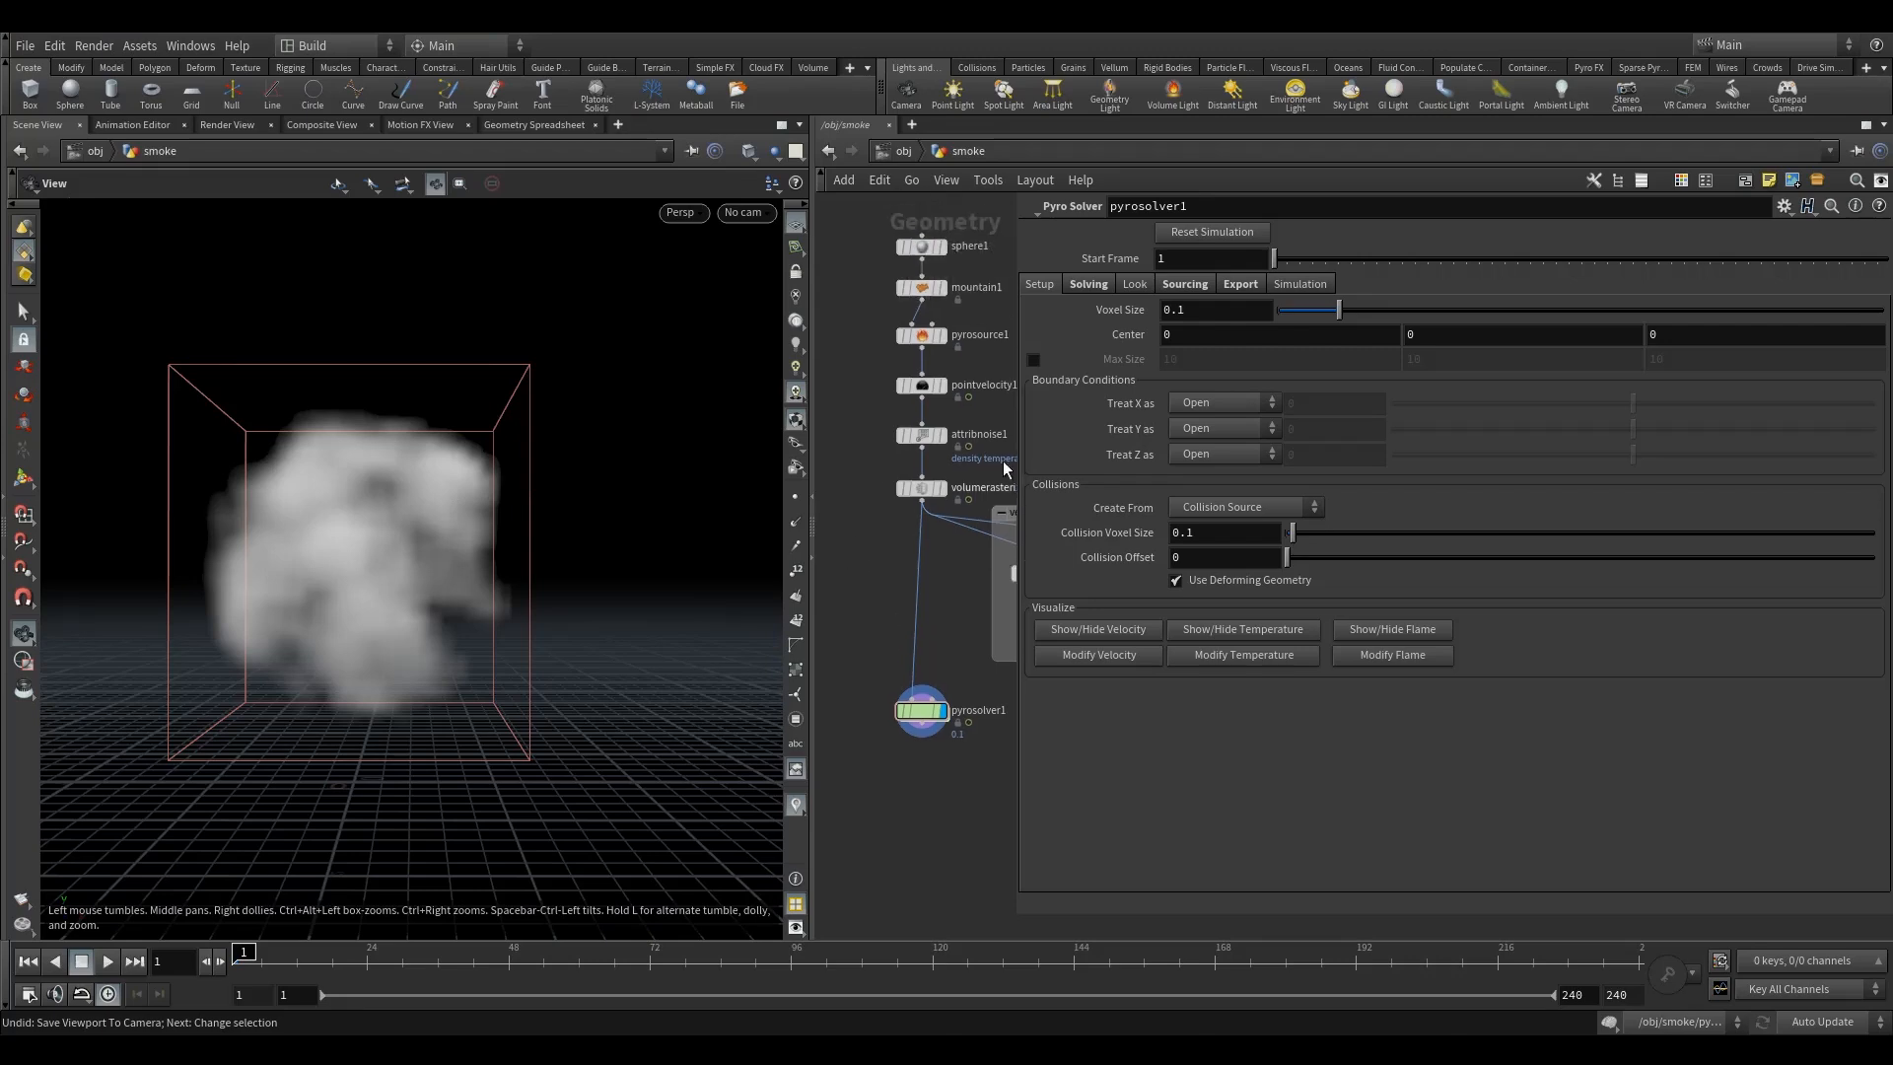
right_click(1196, 309)
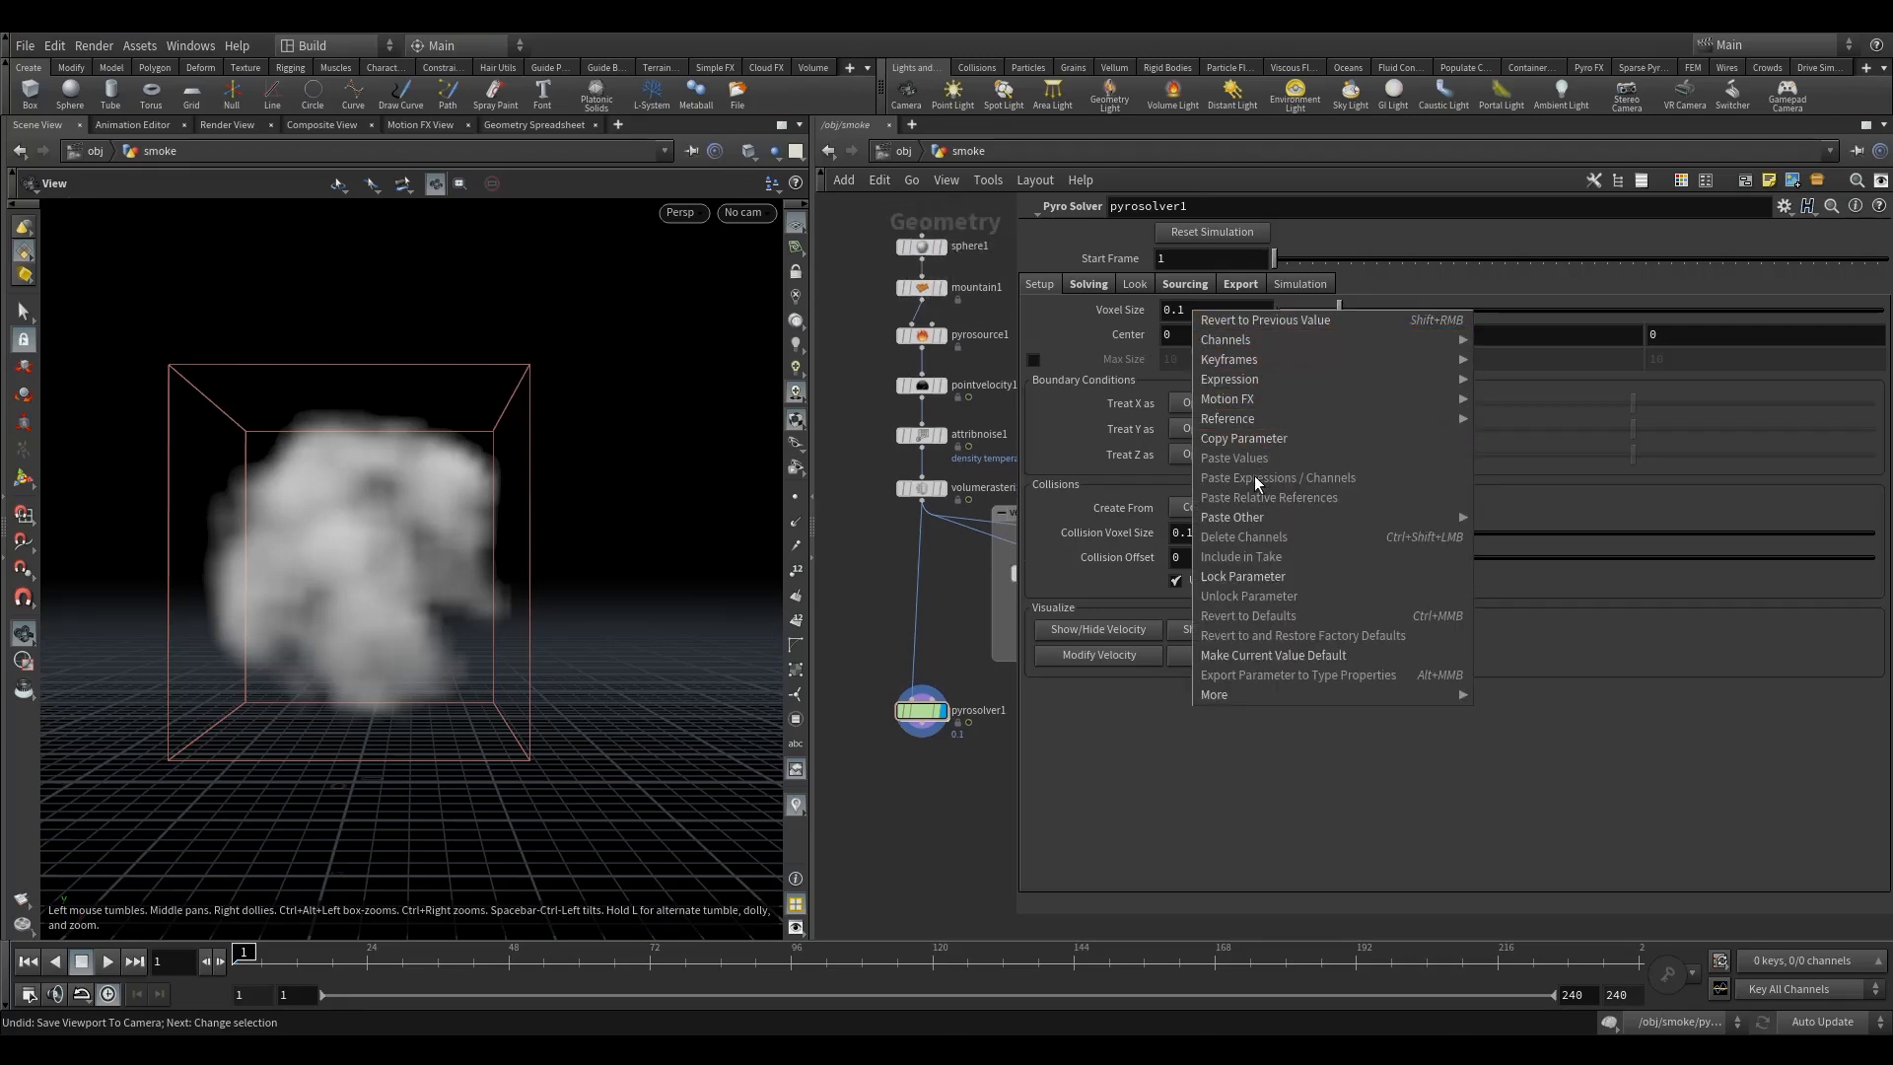
click(1235, 437)
click(922, 488)
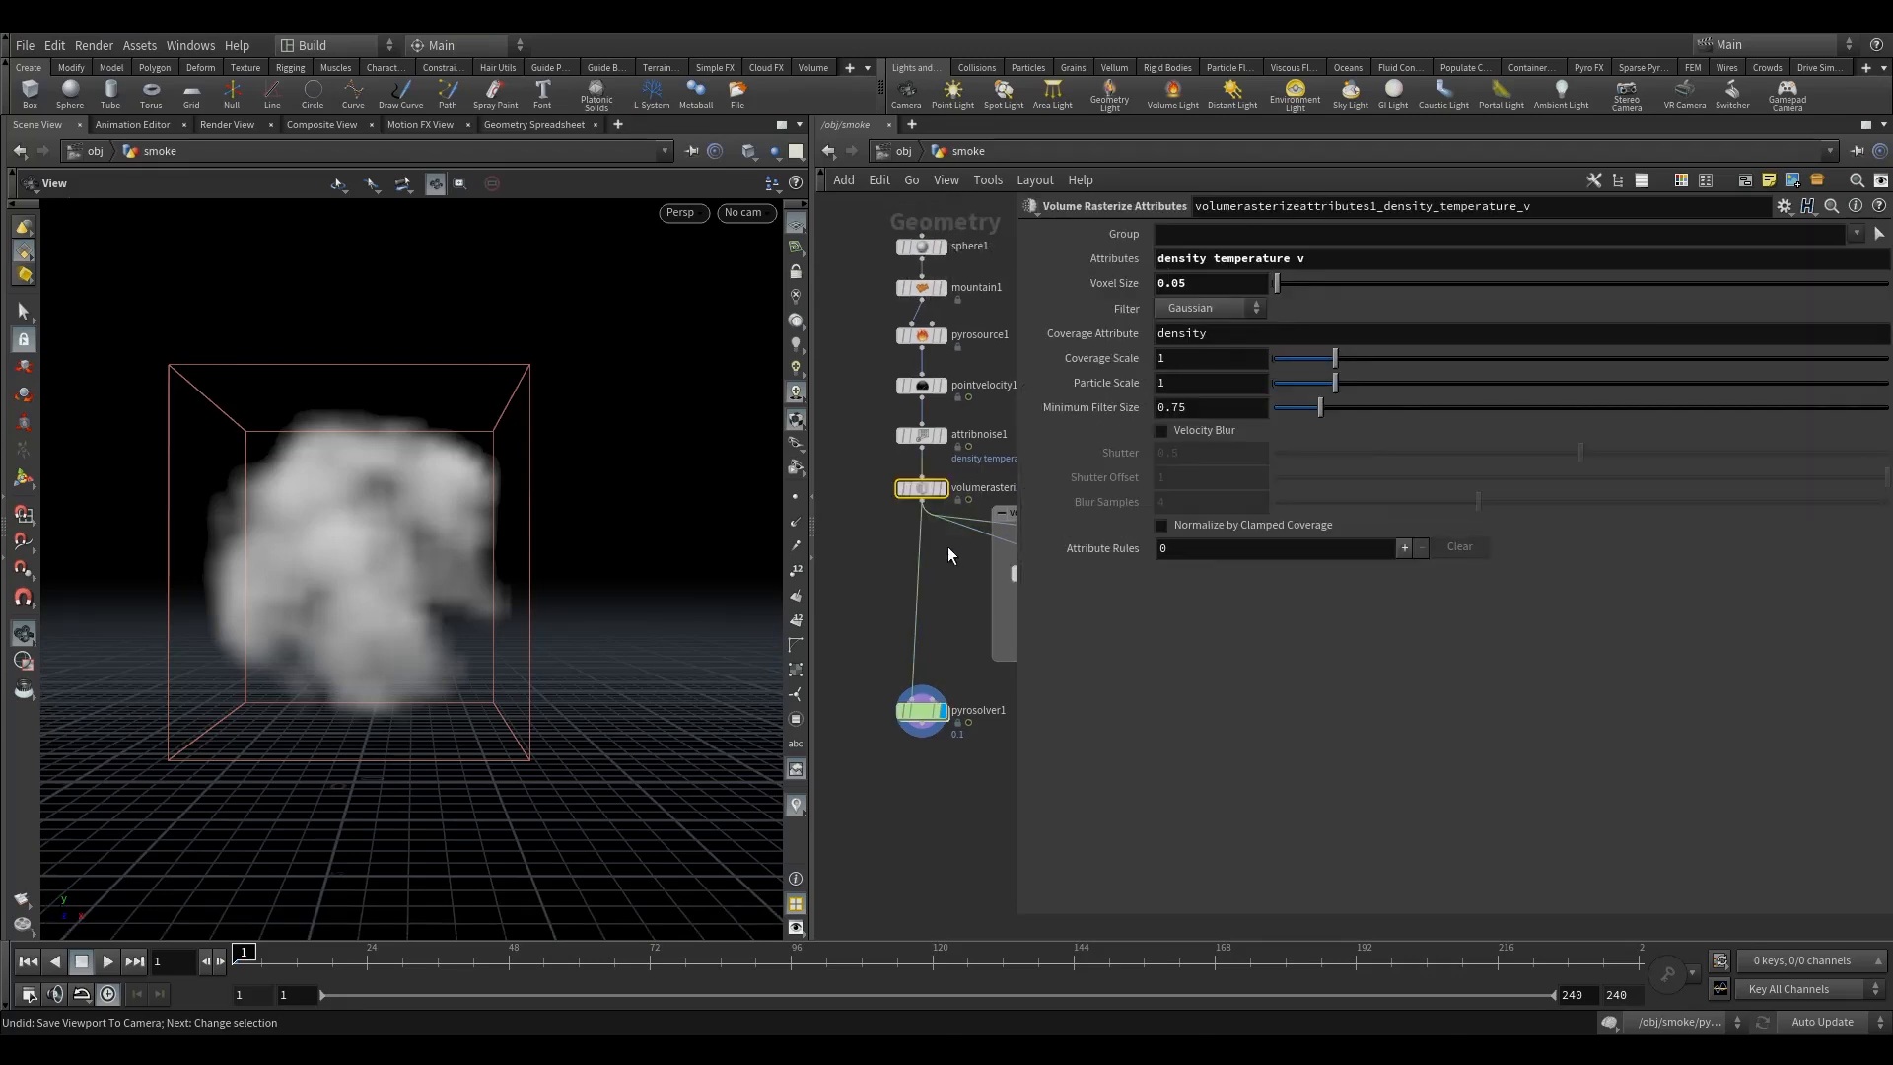
middle_drag(953, 554, 900, 606)
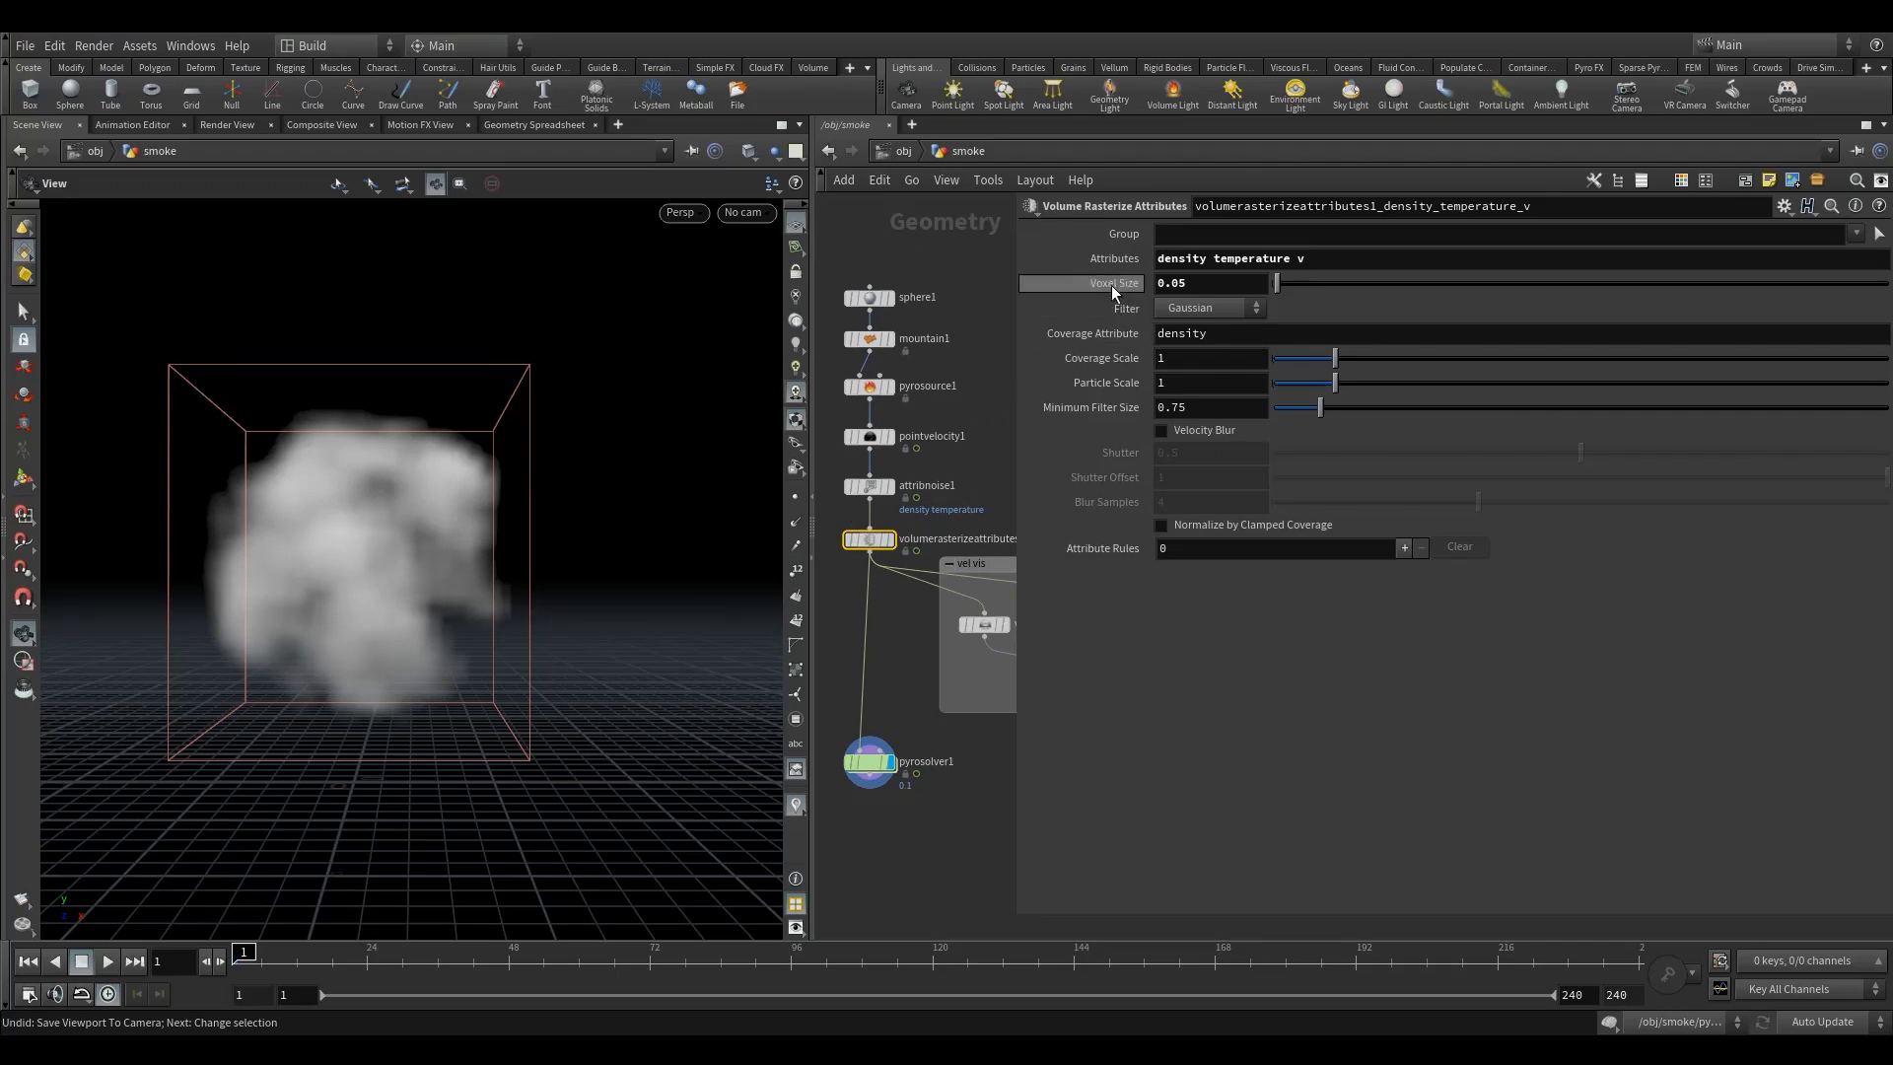
drag(1216, 285, 1171, 287)
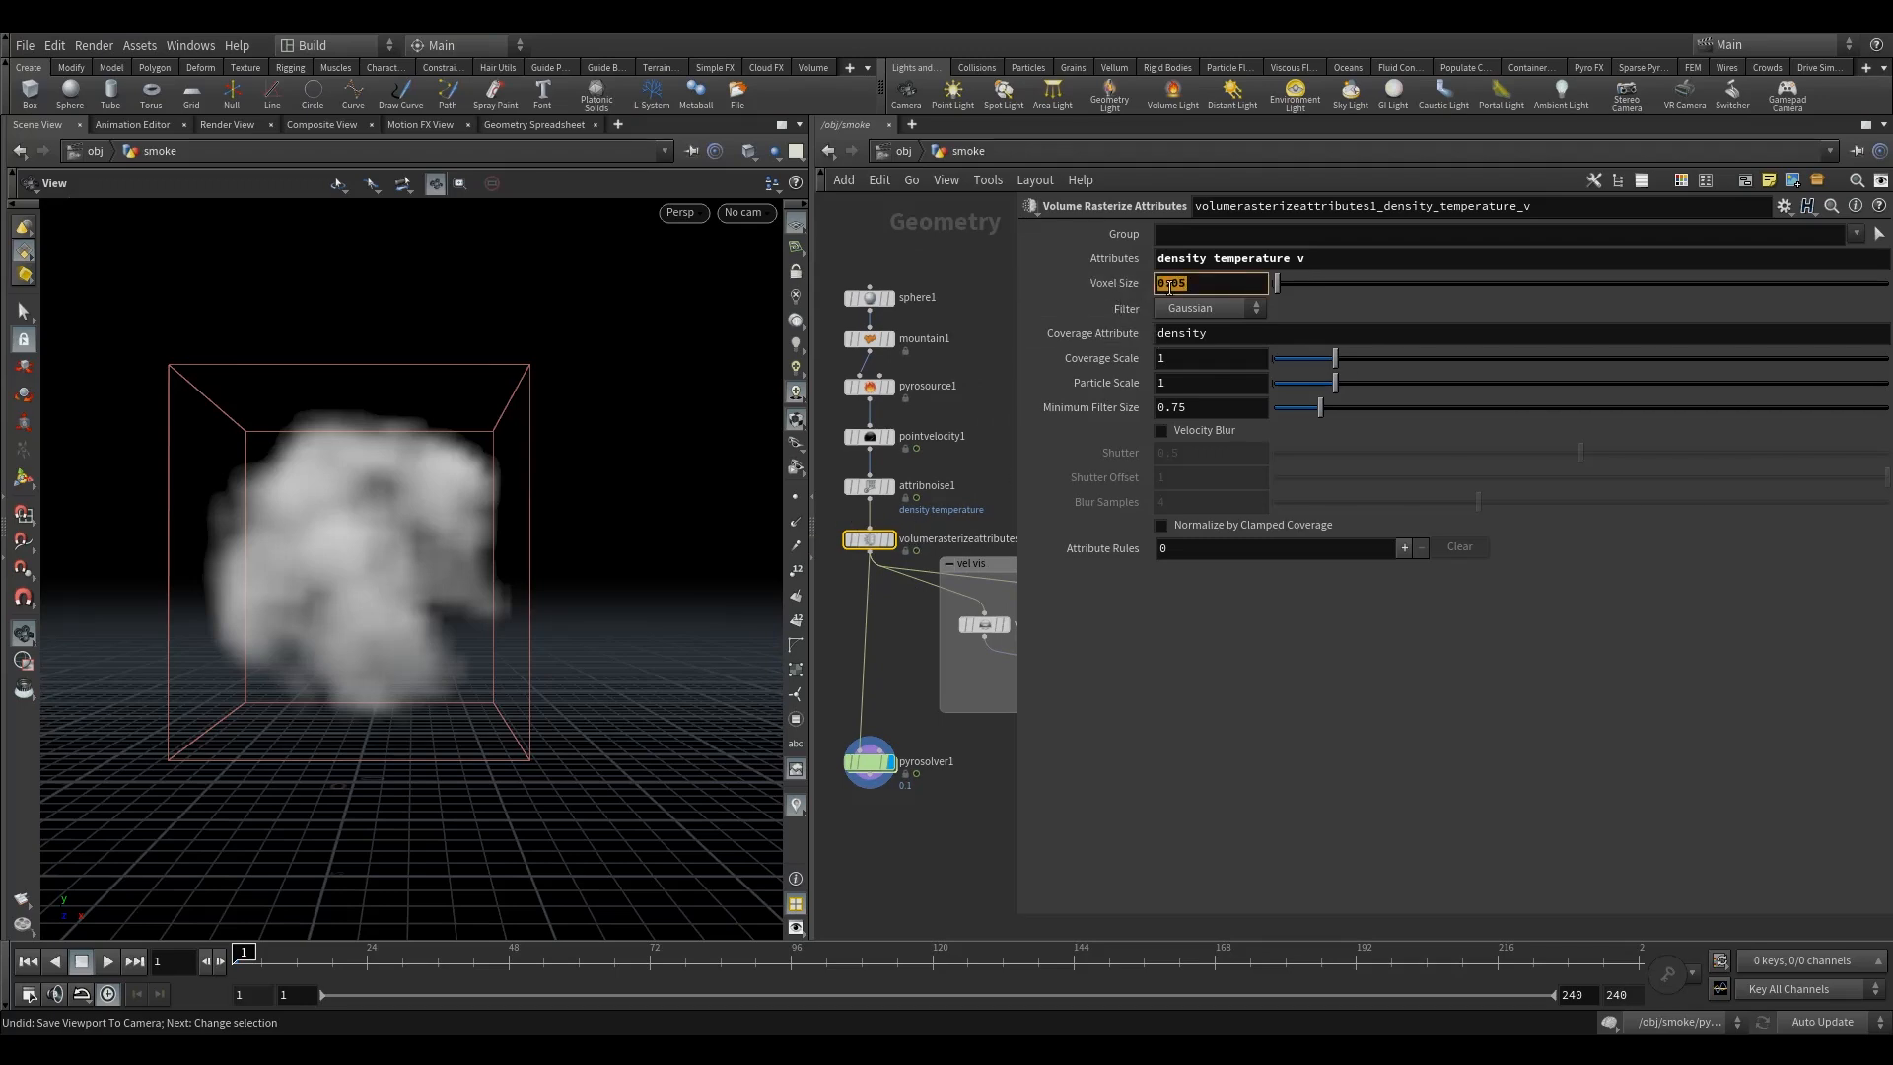
right_click(1170, 288)
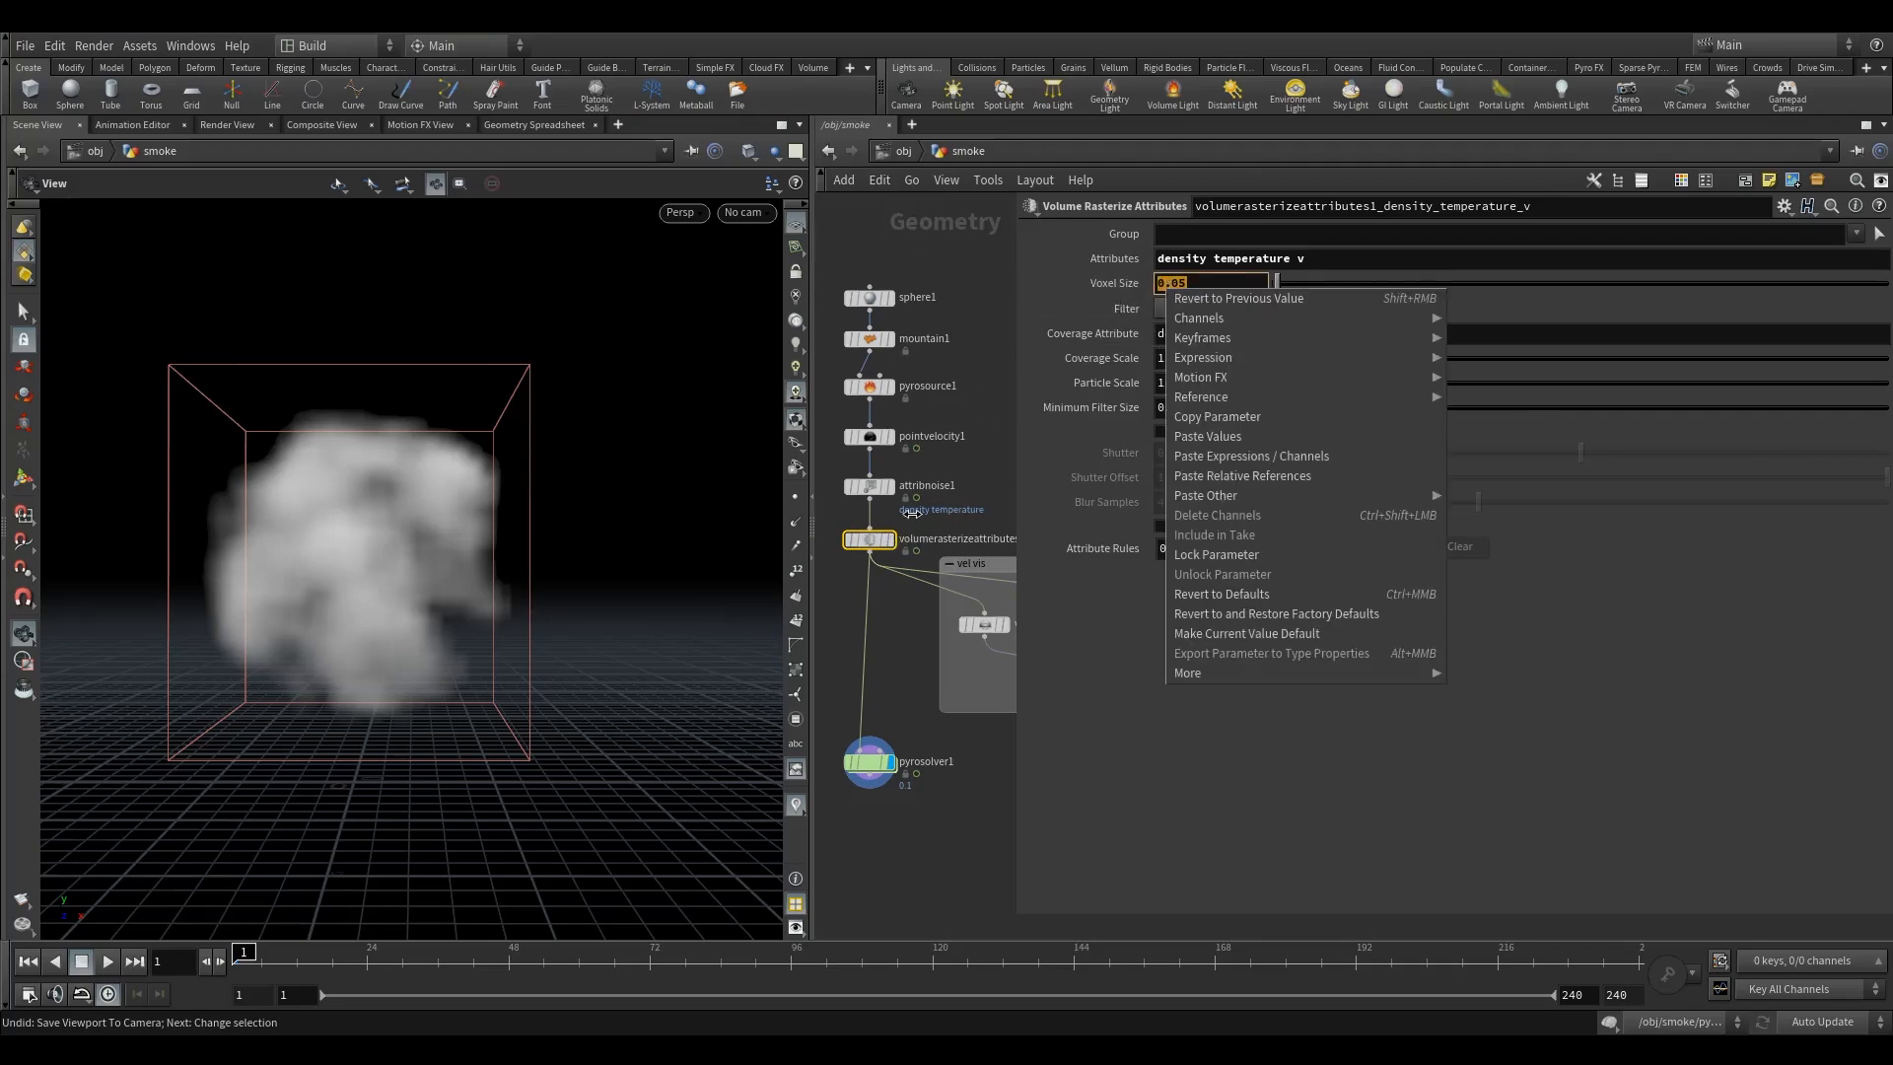
click(1243, 475)
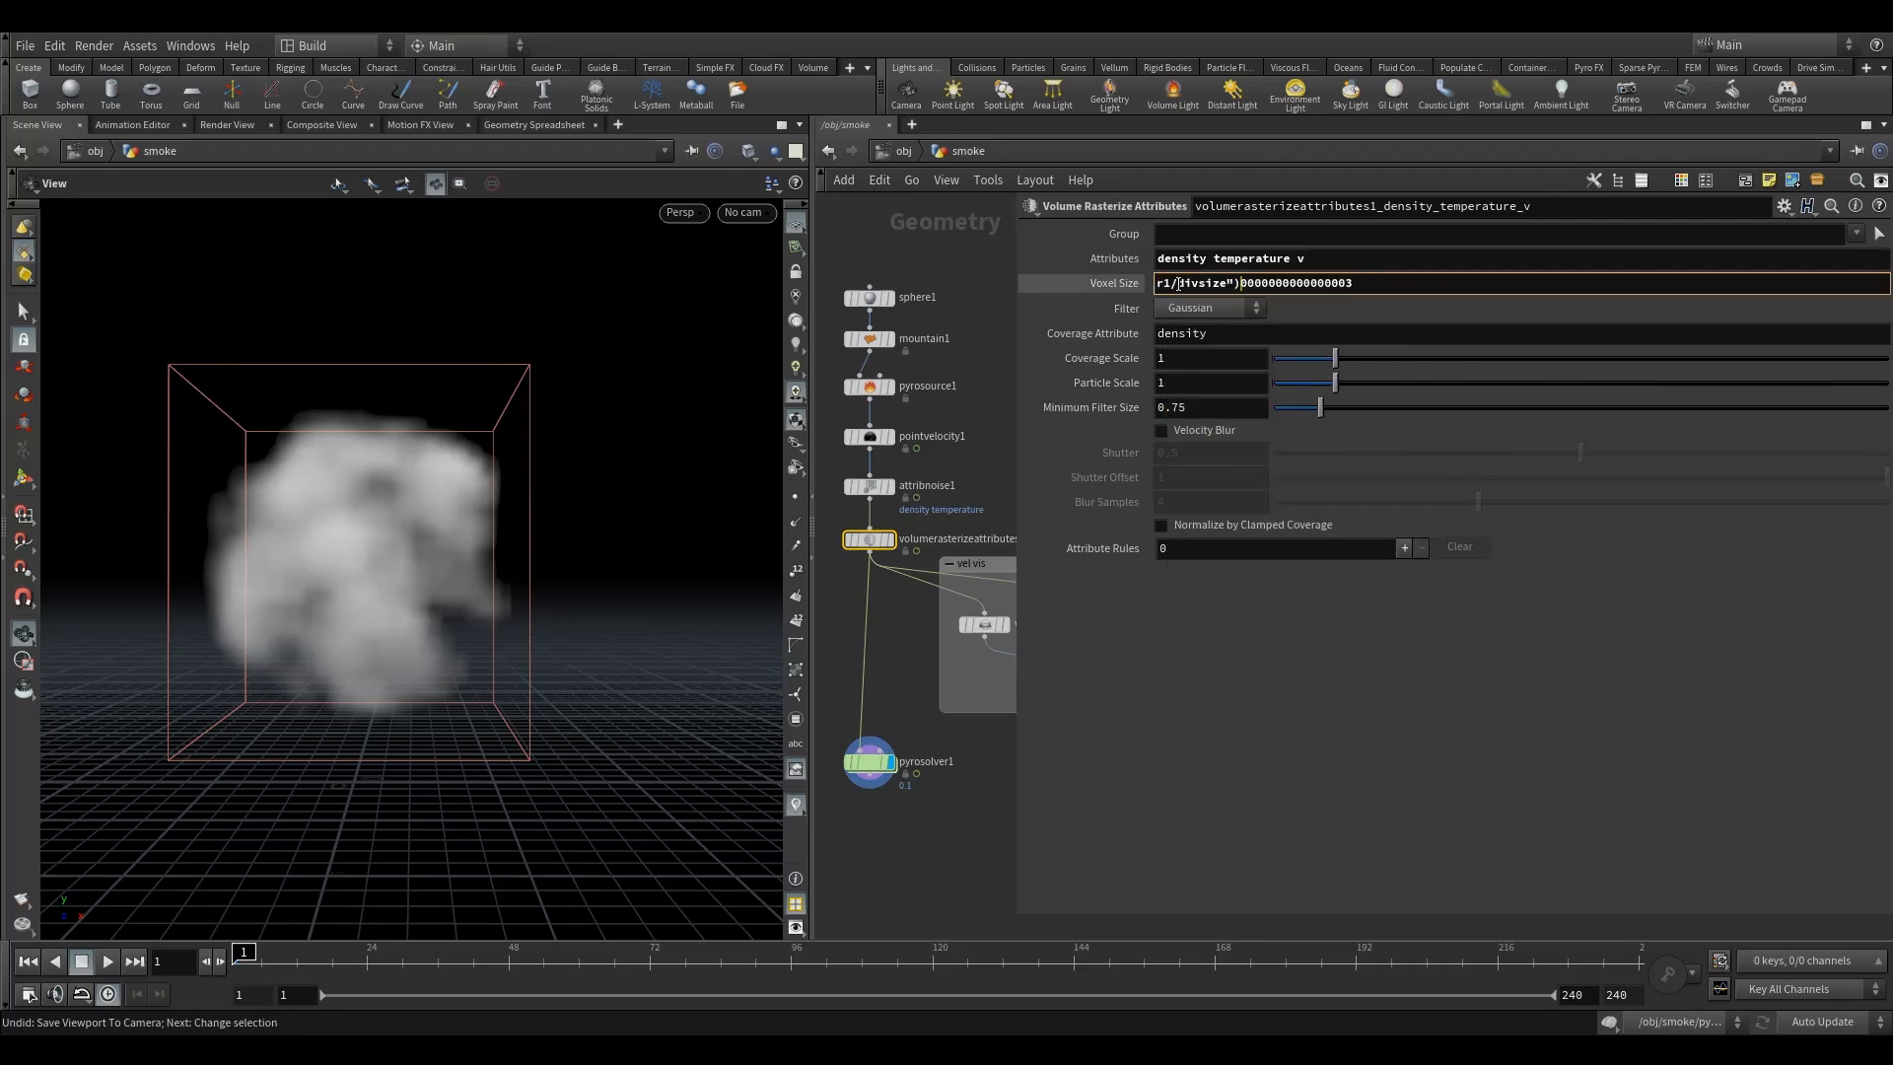
drag(1430, 280, 1240, 302)
key(BackSpace)
key(Return)
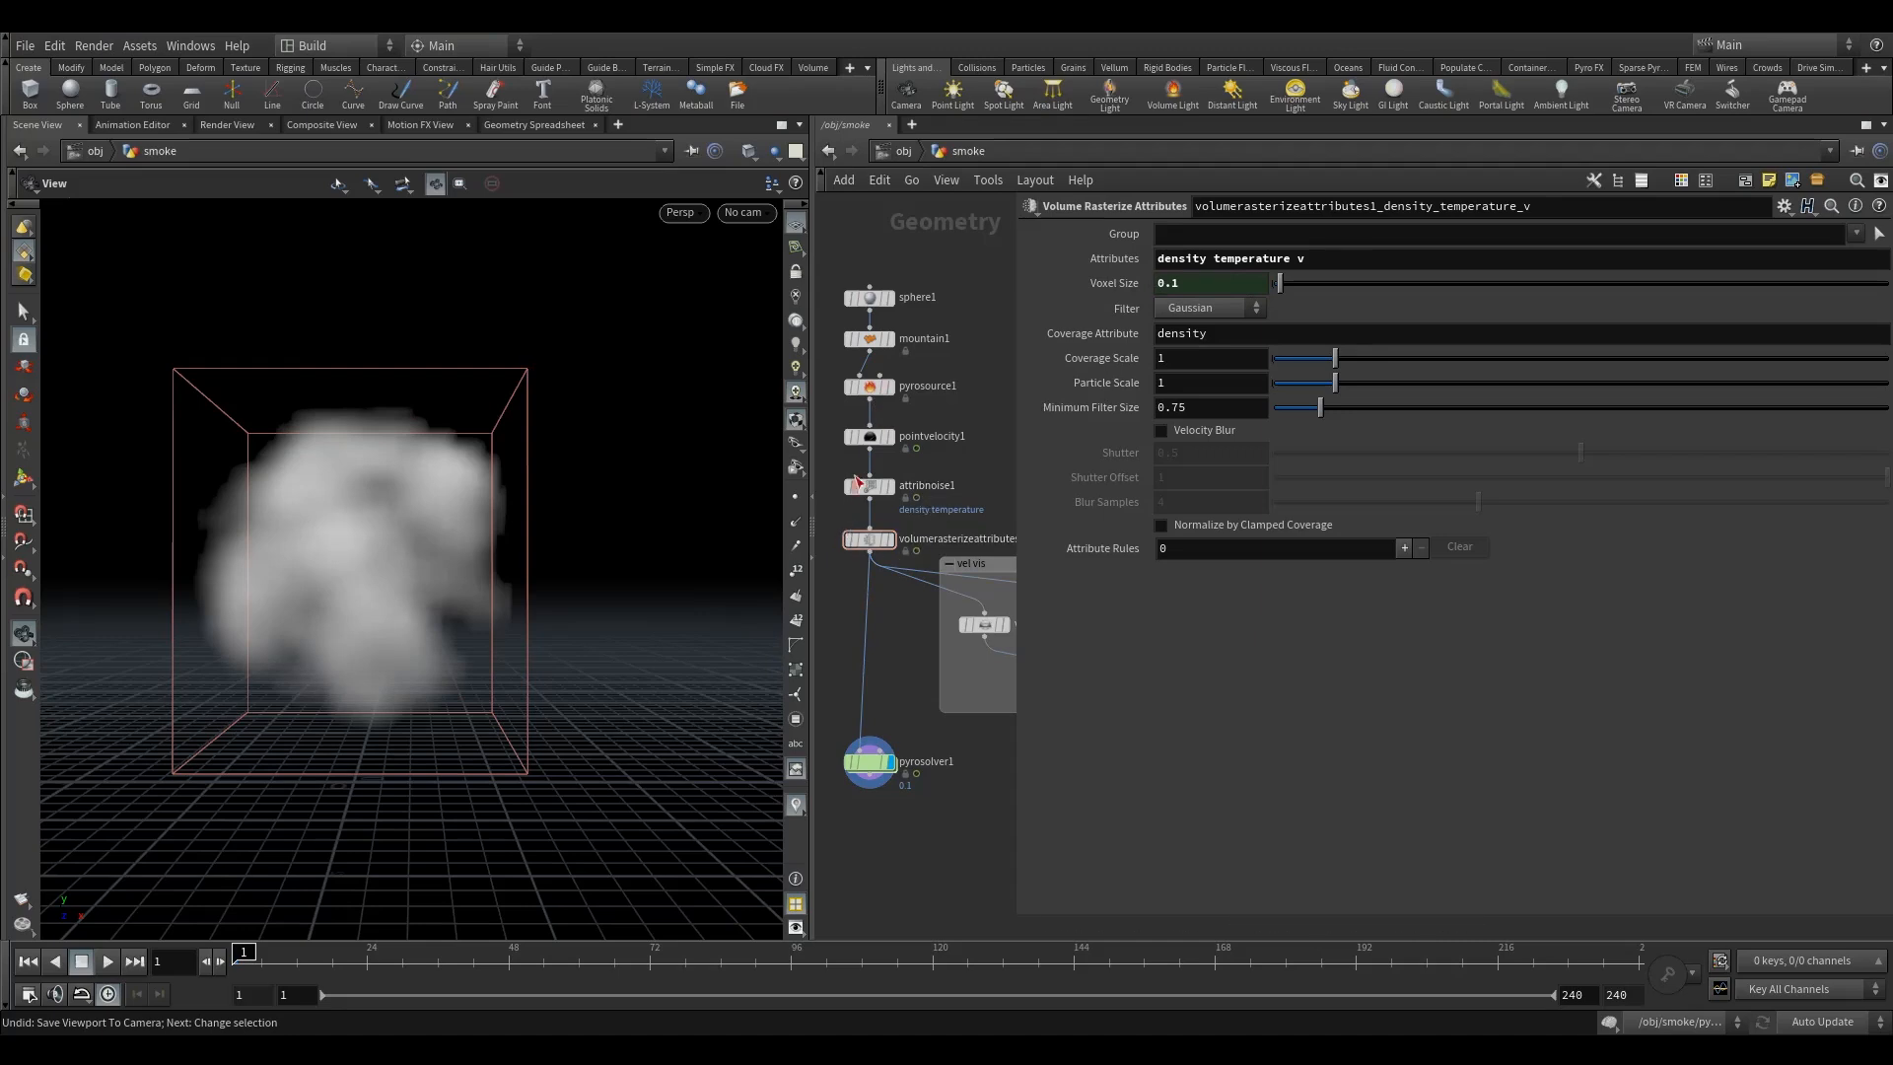
Display pyrosource1 and link its particle separation to pyrosolver1's voxel size by relative reference, removing the leftover digits.
drag(943, 361, 854, 420)
click(890, 385)
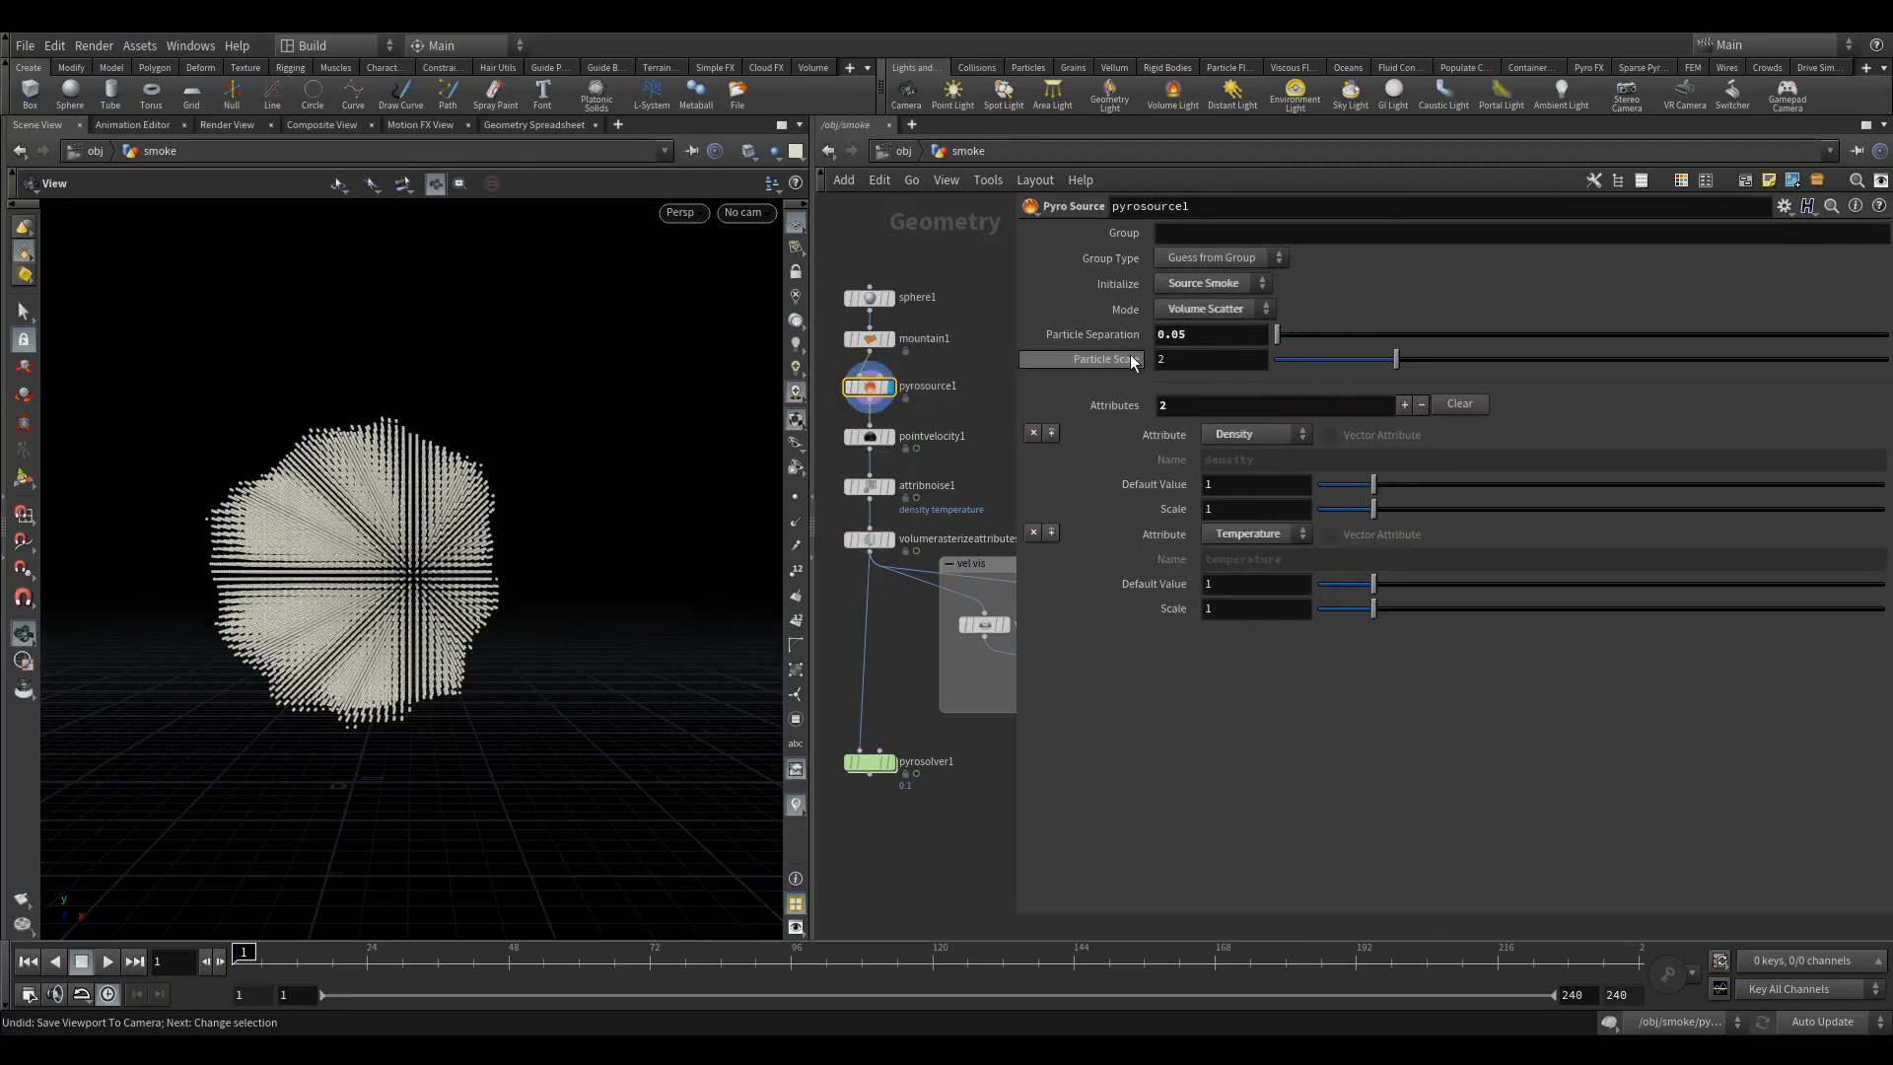
click(1182, 334)
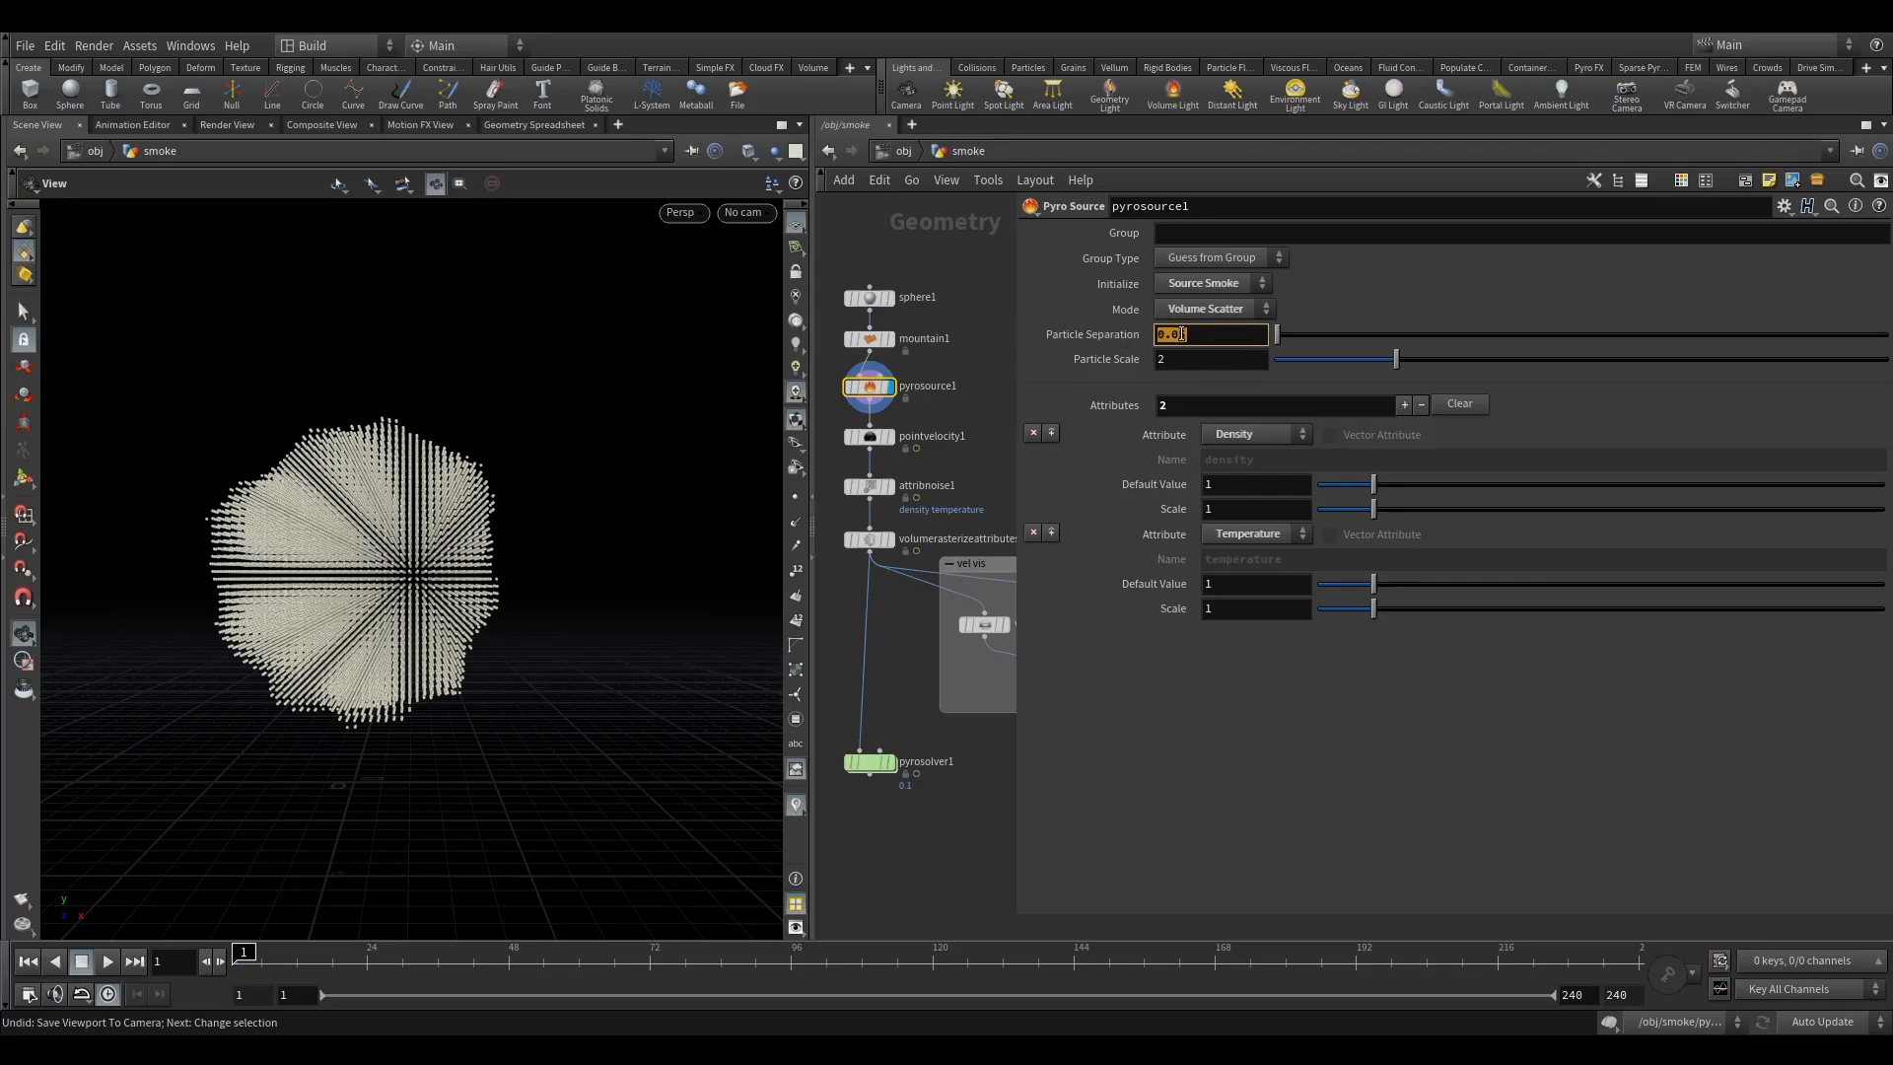
right_click(1183, 333)
click(1240, 542)
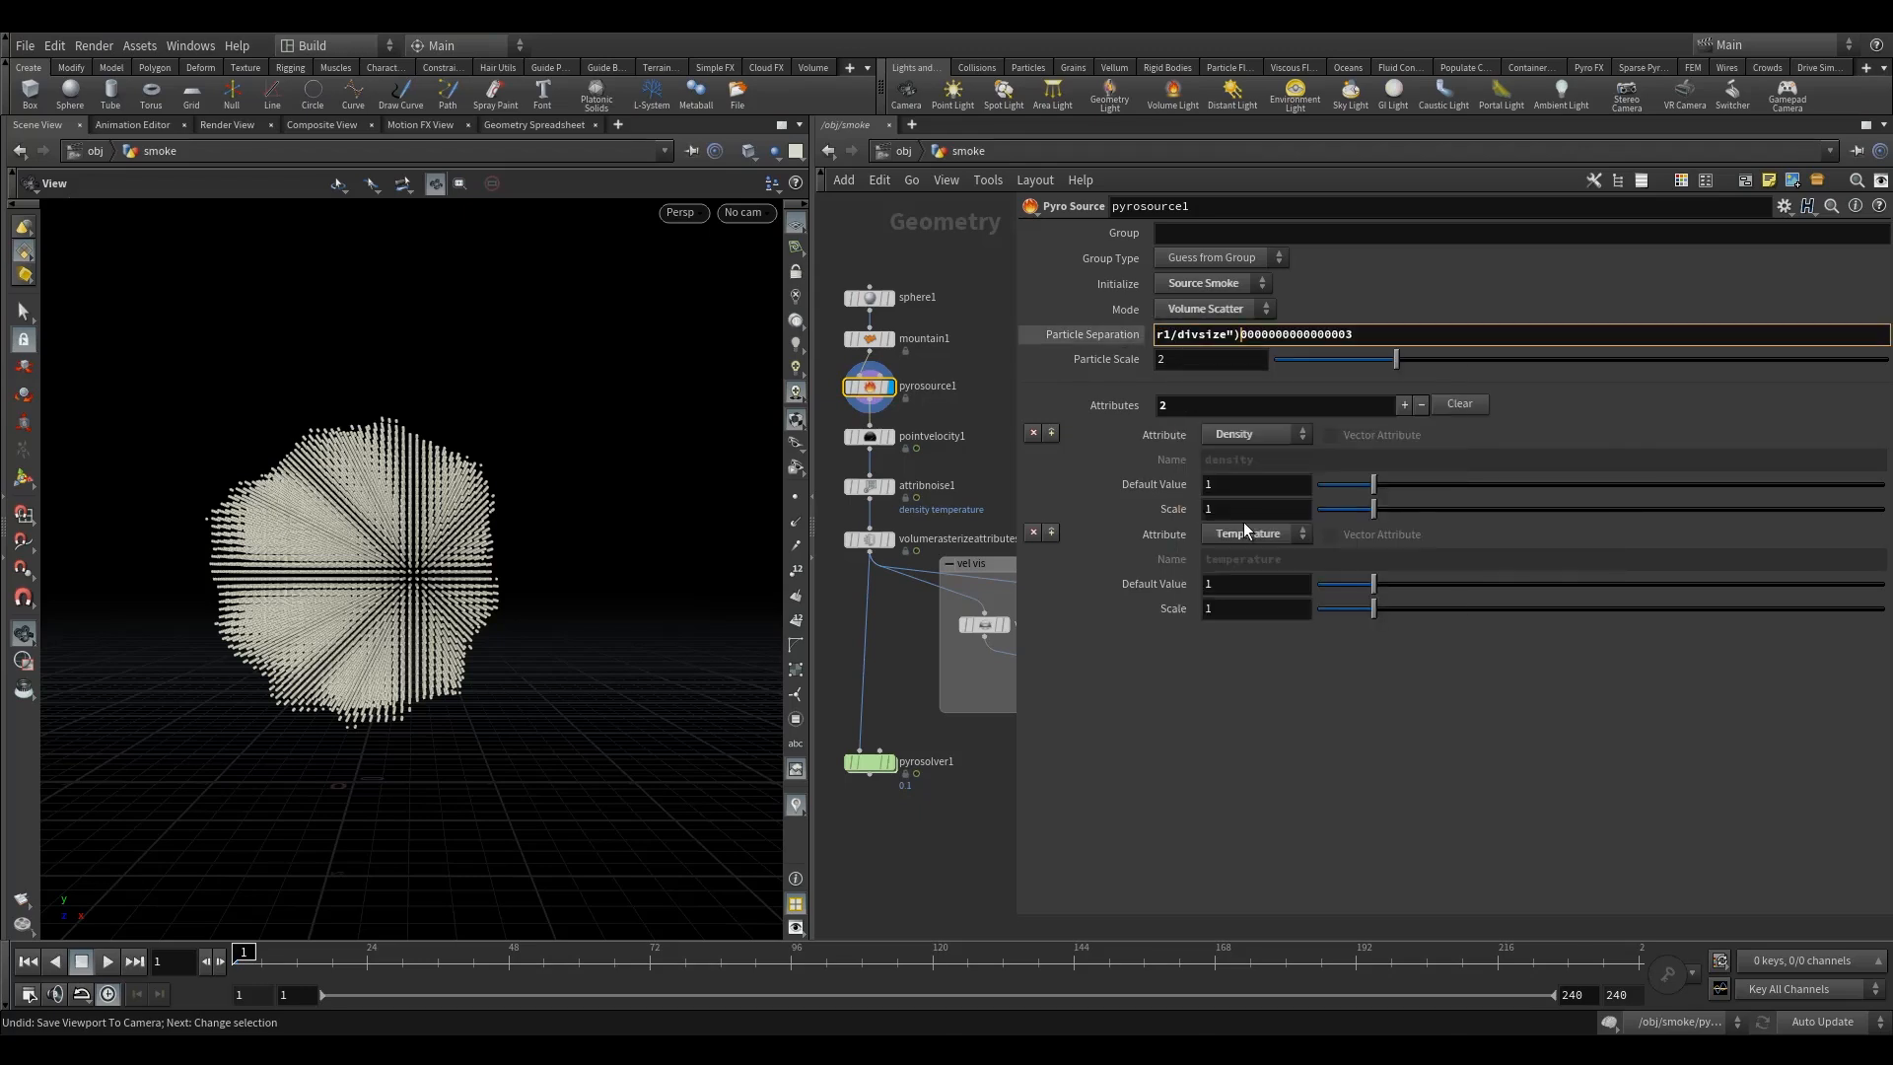
drag(1357, 336, 1239, 359)
key(BackSpace)
key(Return)
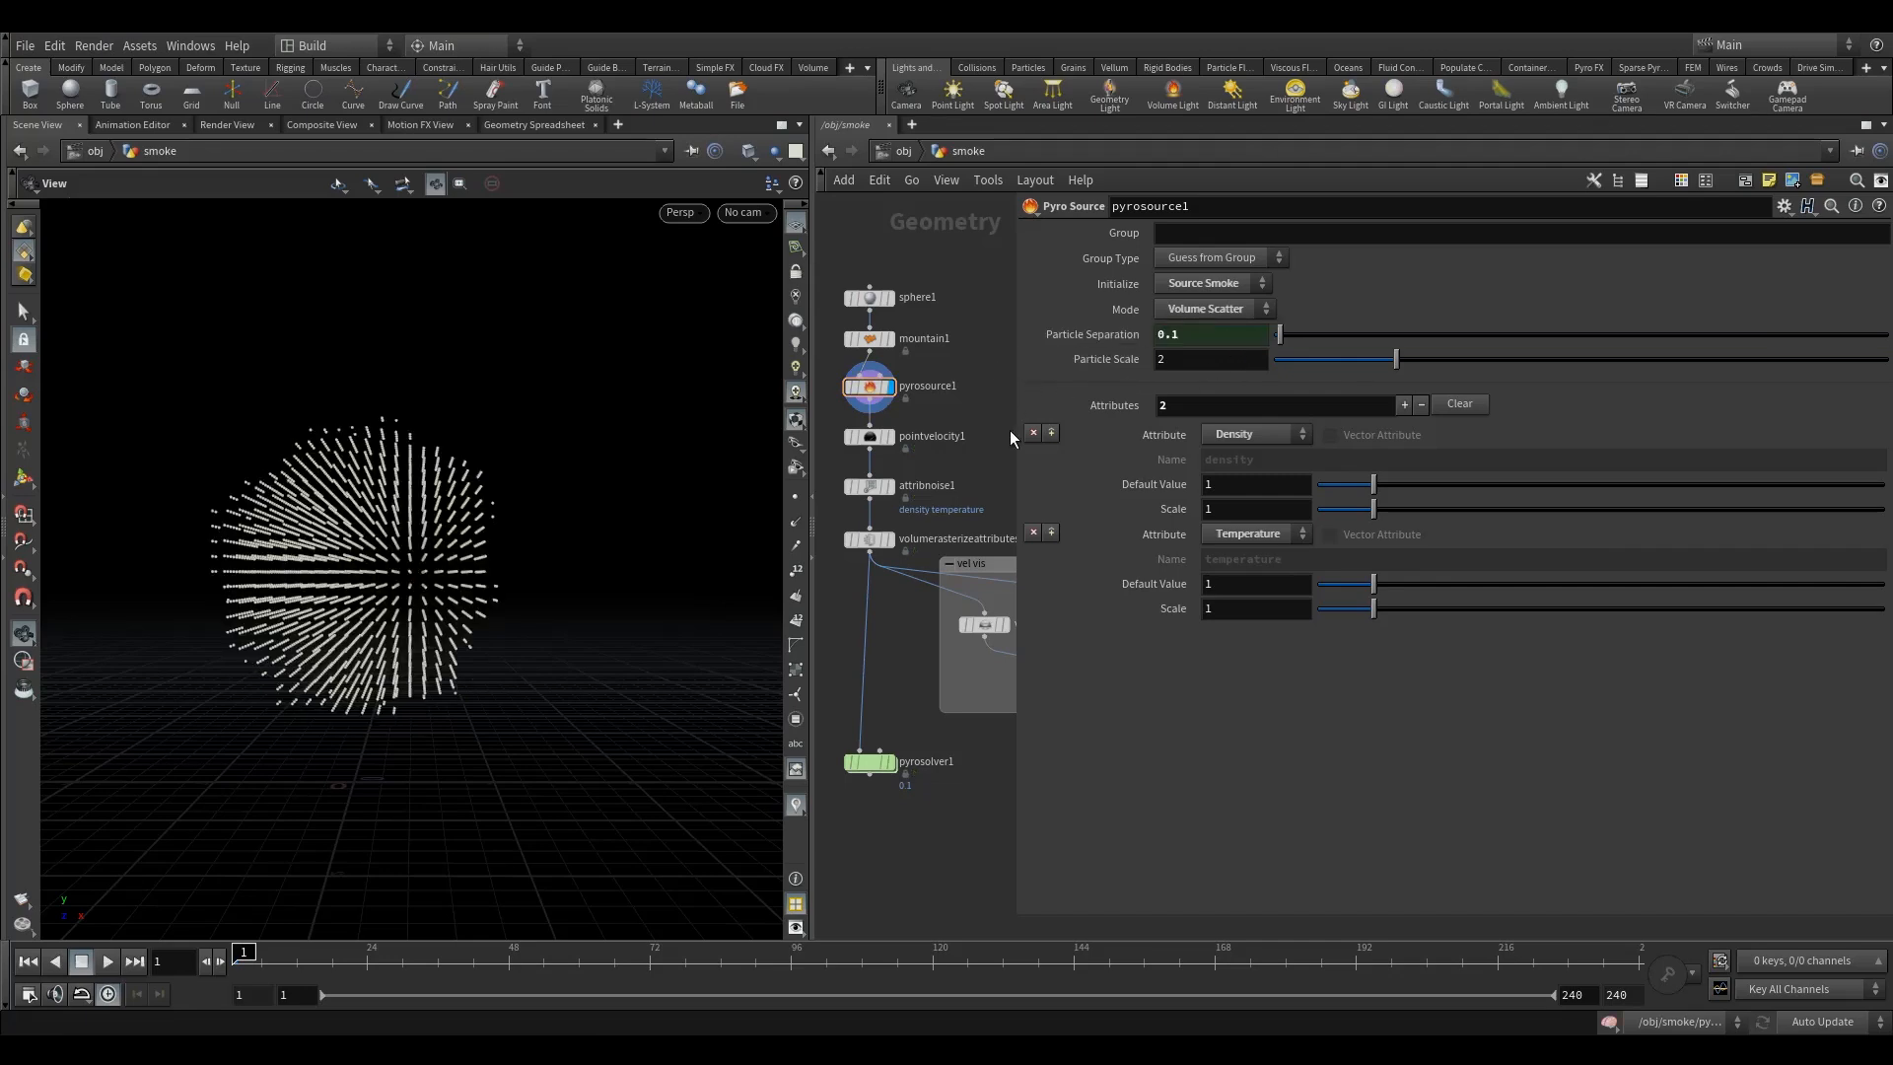
Display pyrosolver1 and set its voxel size to 0.04.
click(867, 762)
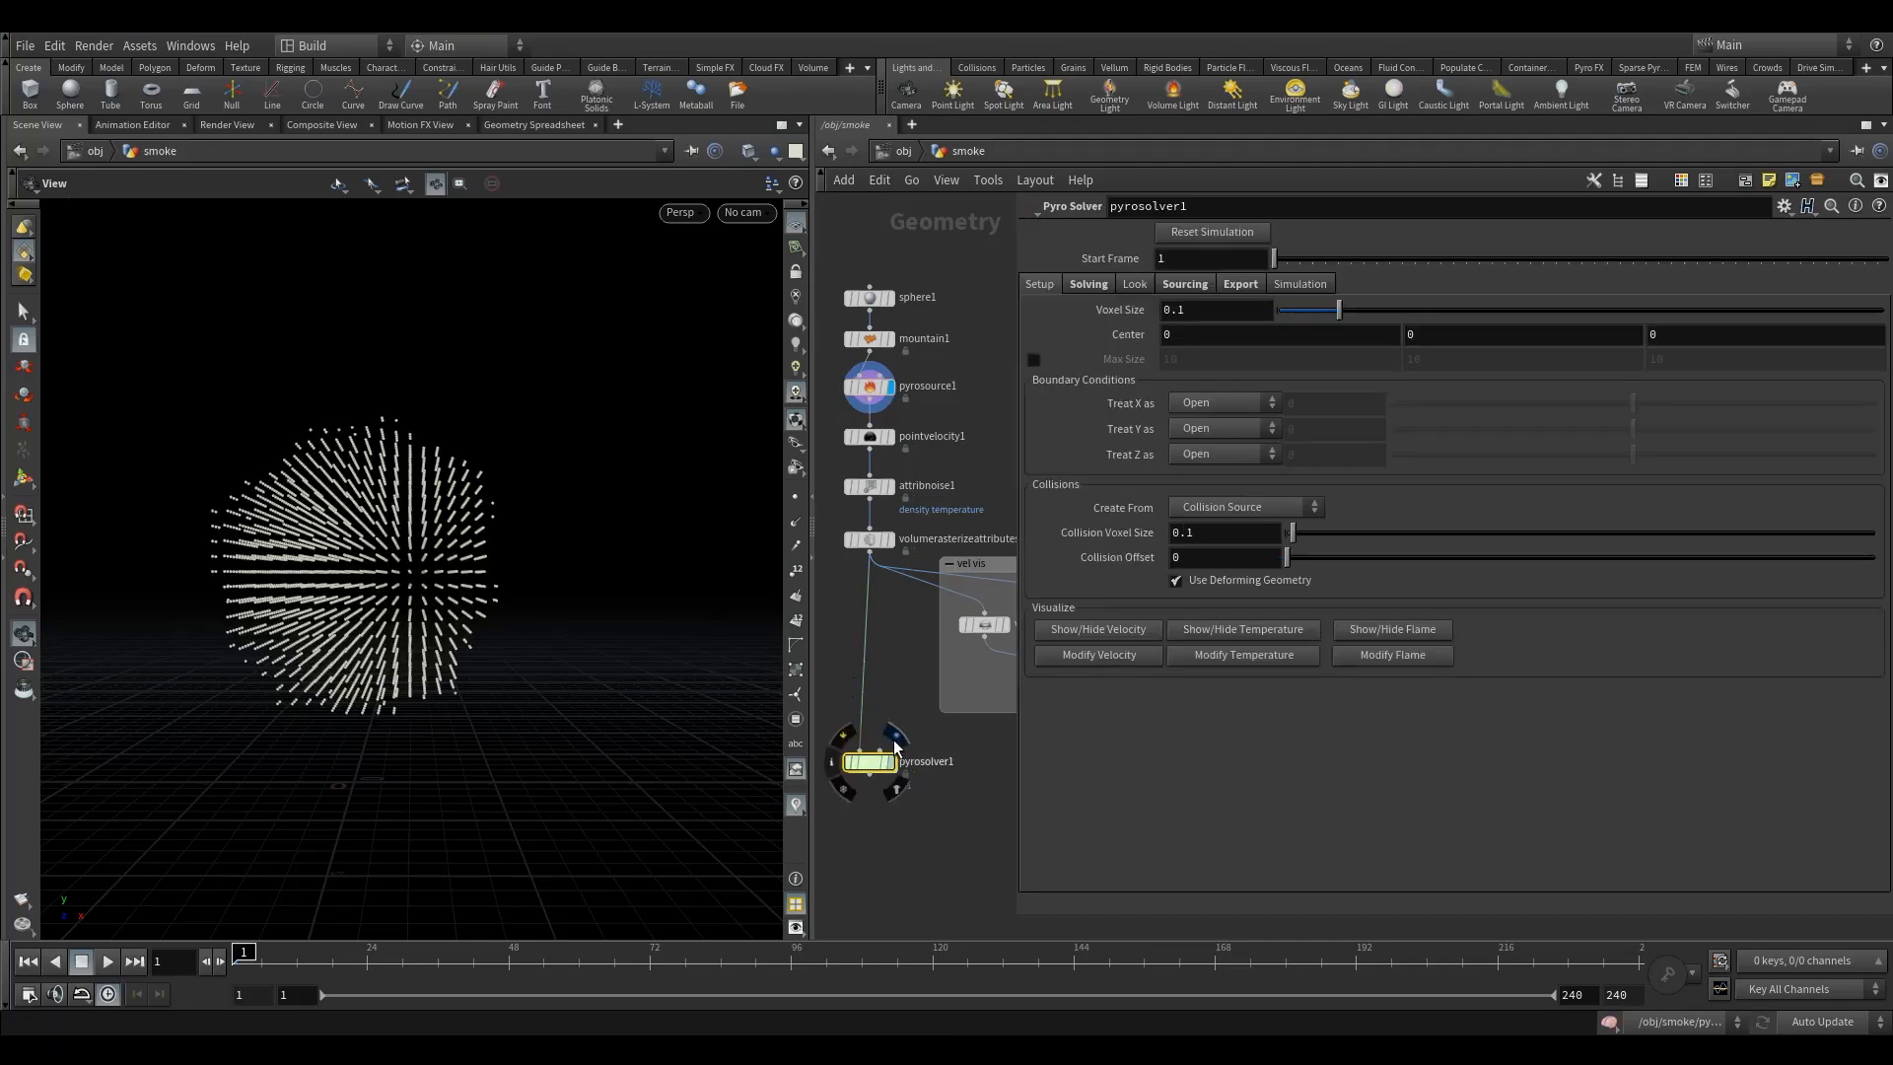
click(895, 744)
double_click(1178, 312)
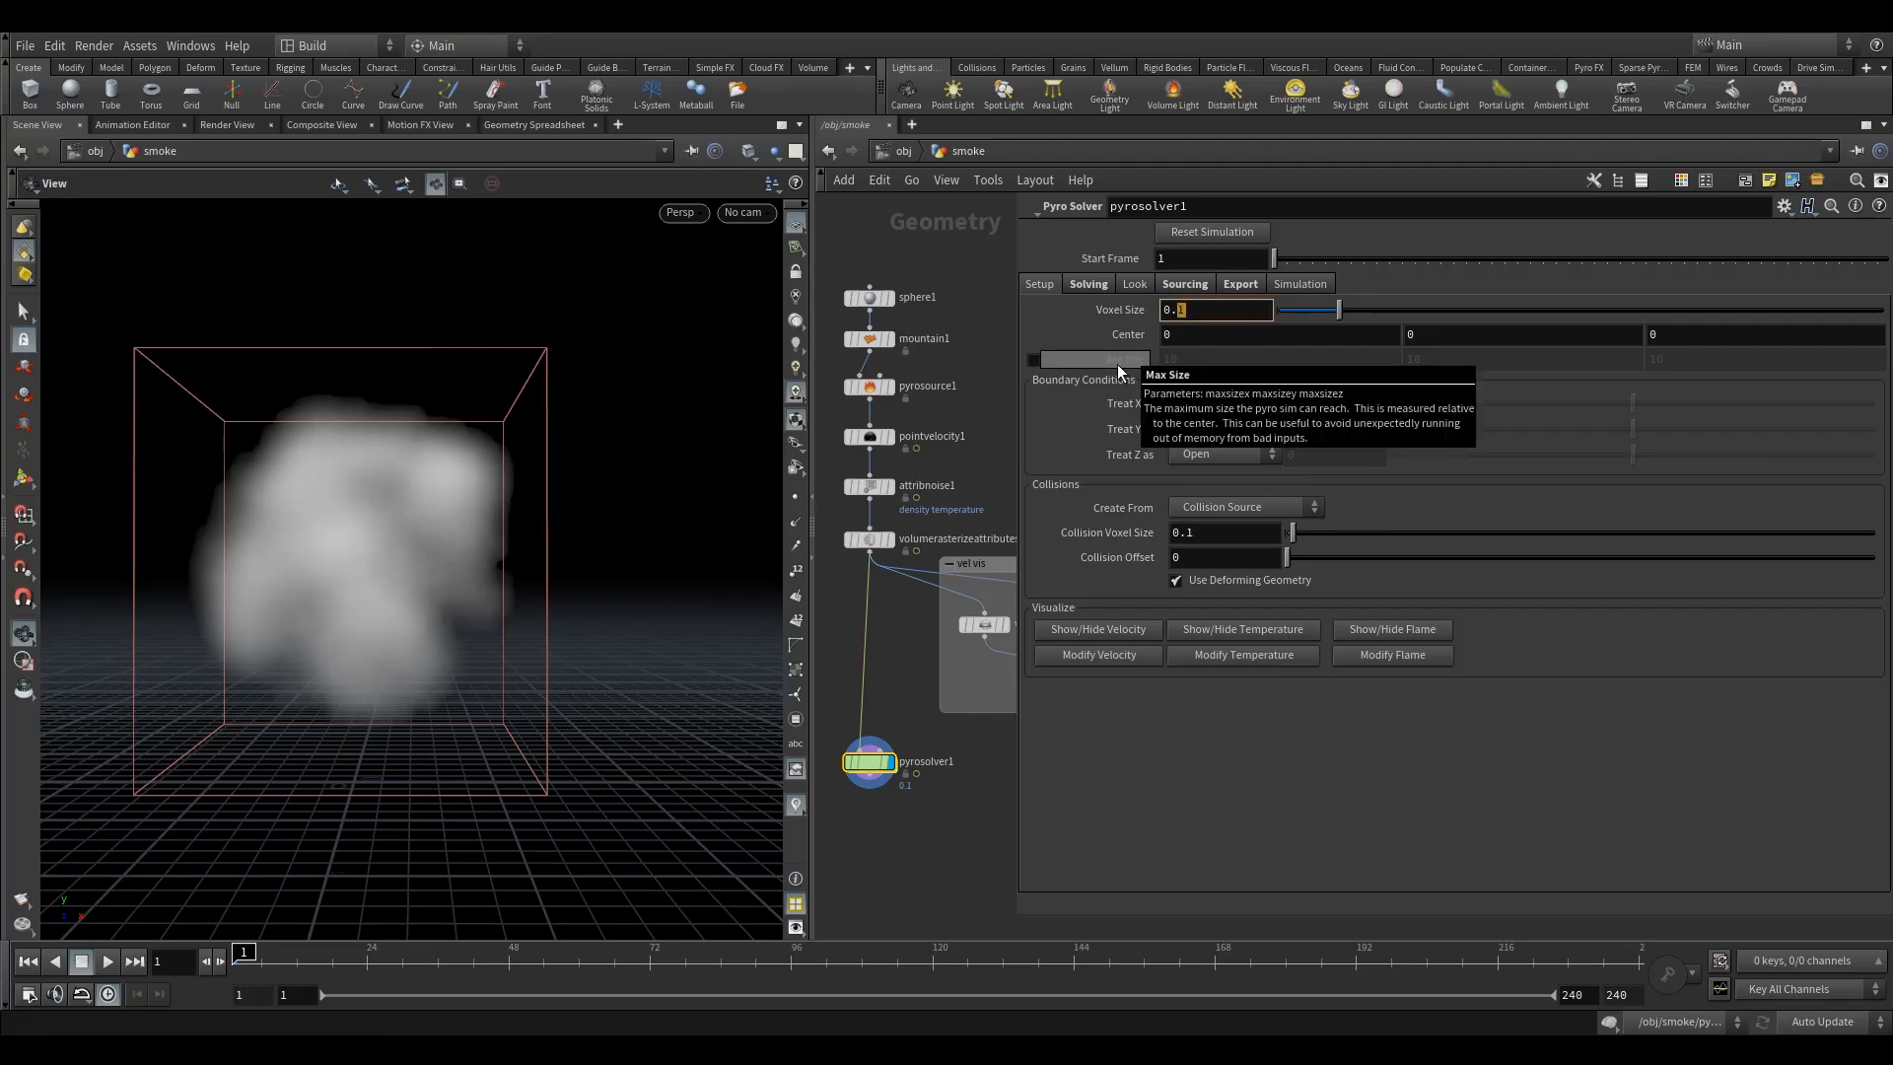
text(04)
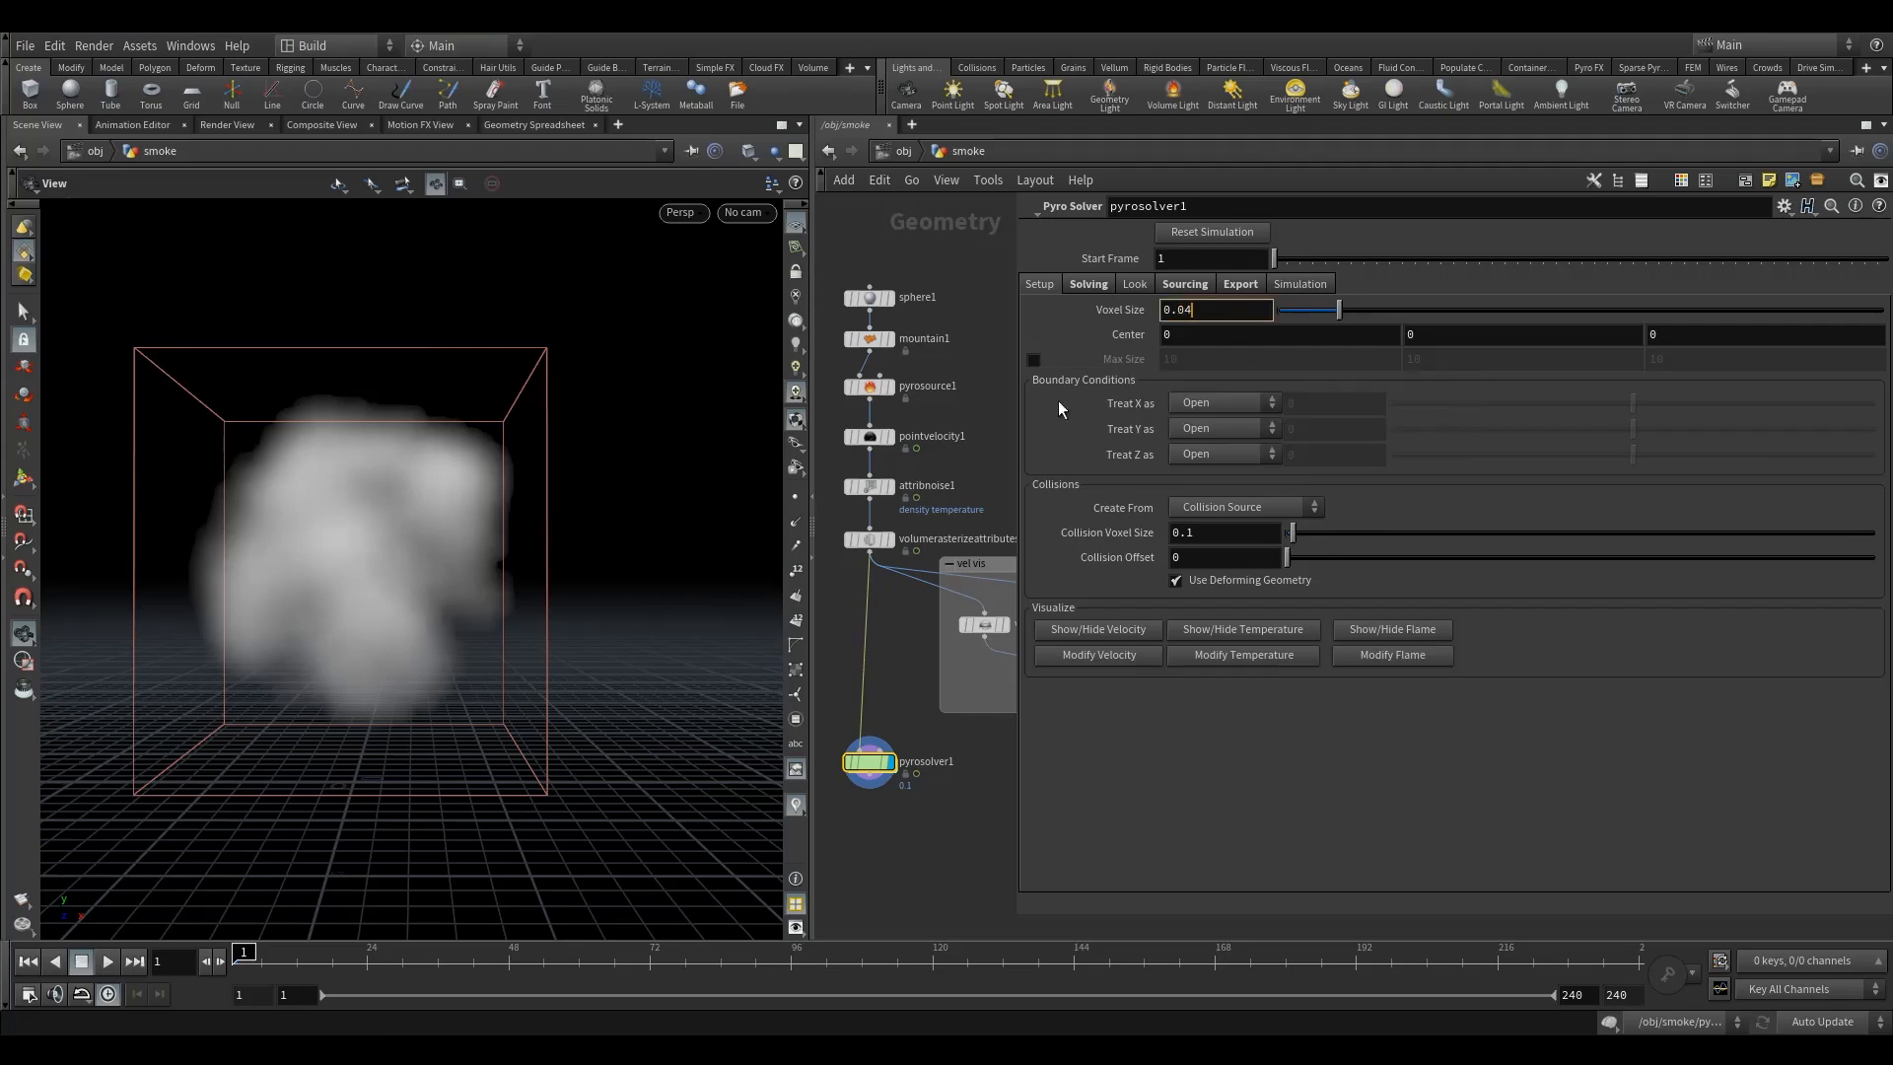
key(Return)
Set pyrosolver1's Y boundary condition to Closed Below so the ground plane blocks the smoke.
drag(494, 592, 448, 612)
right_drag(447, 612, 482, 613)
drag(545, 583, 567, 563)
right_drag(547, 583, 513, 589)
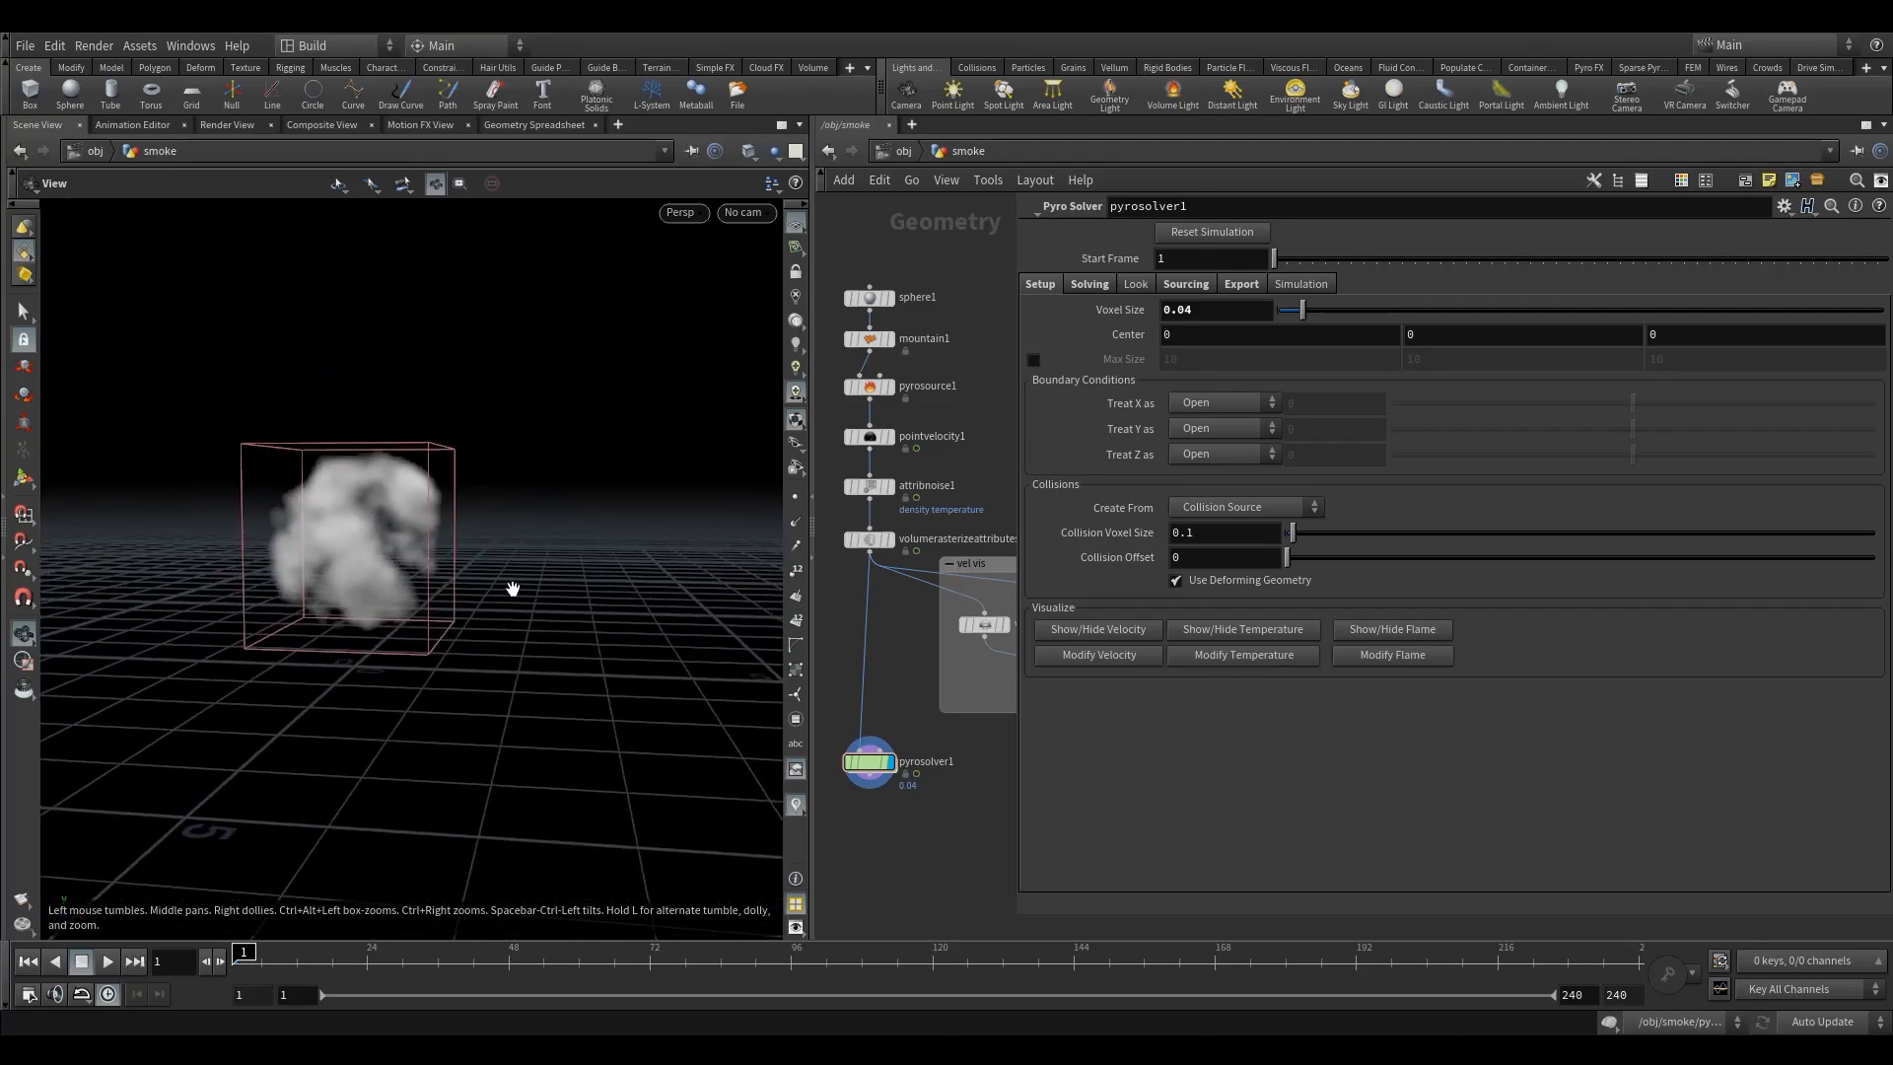
drag(513, 589, 536, 590)
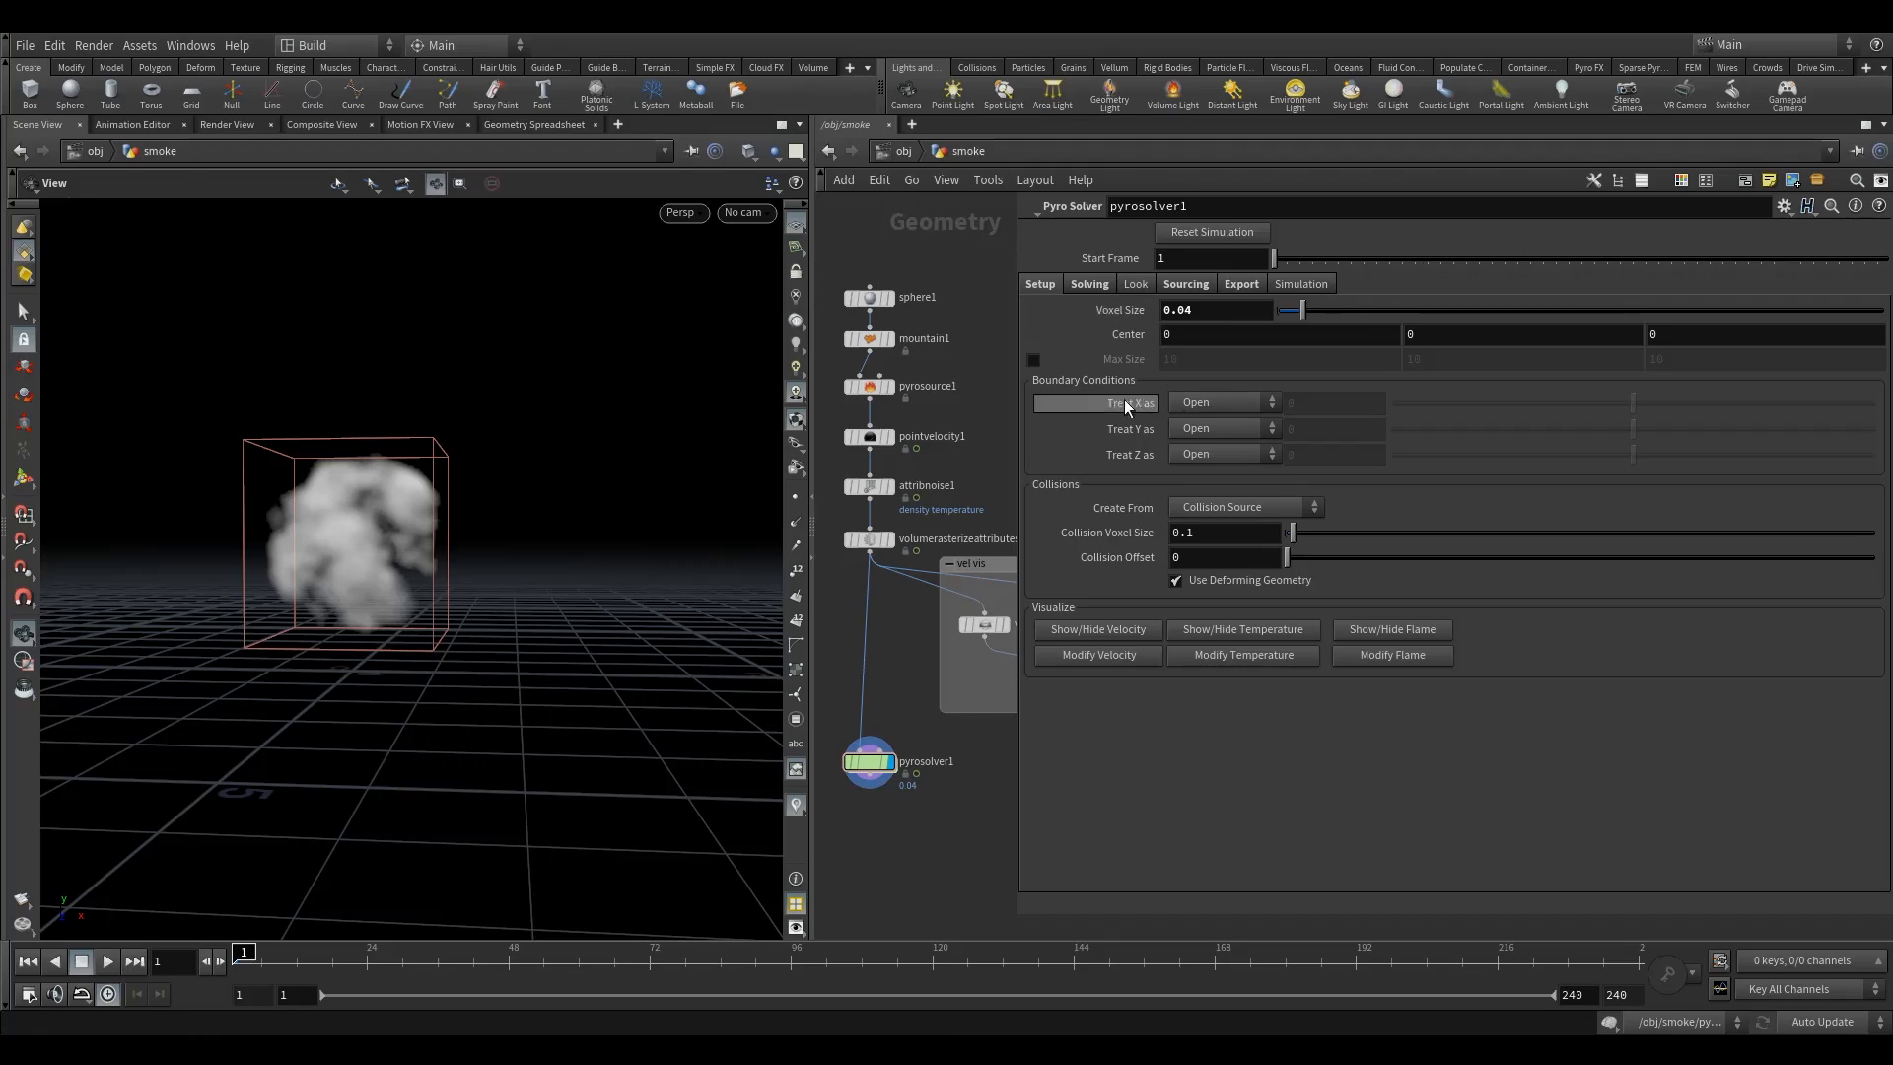
mouse_move(1126, 365)
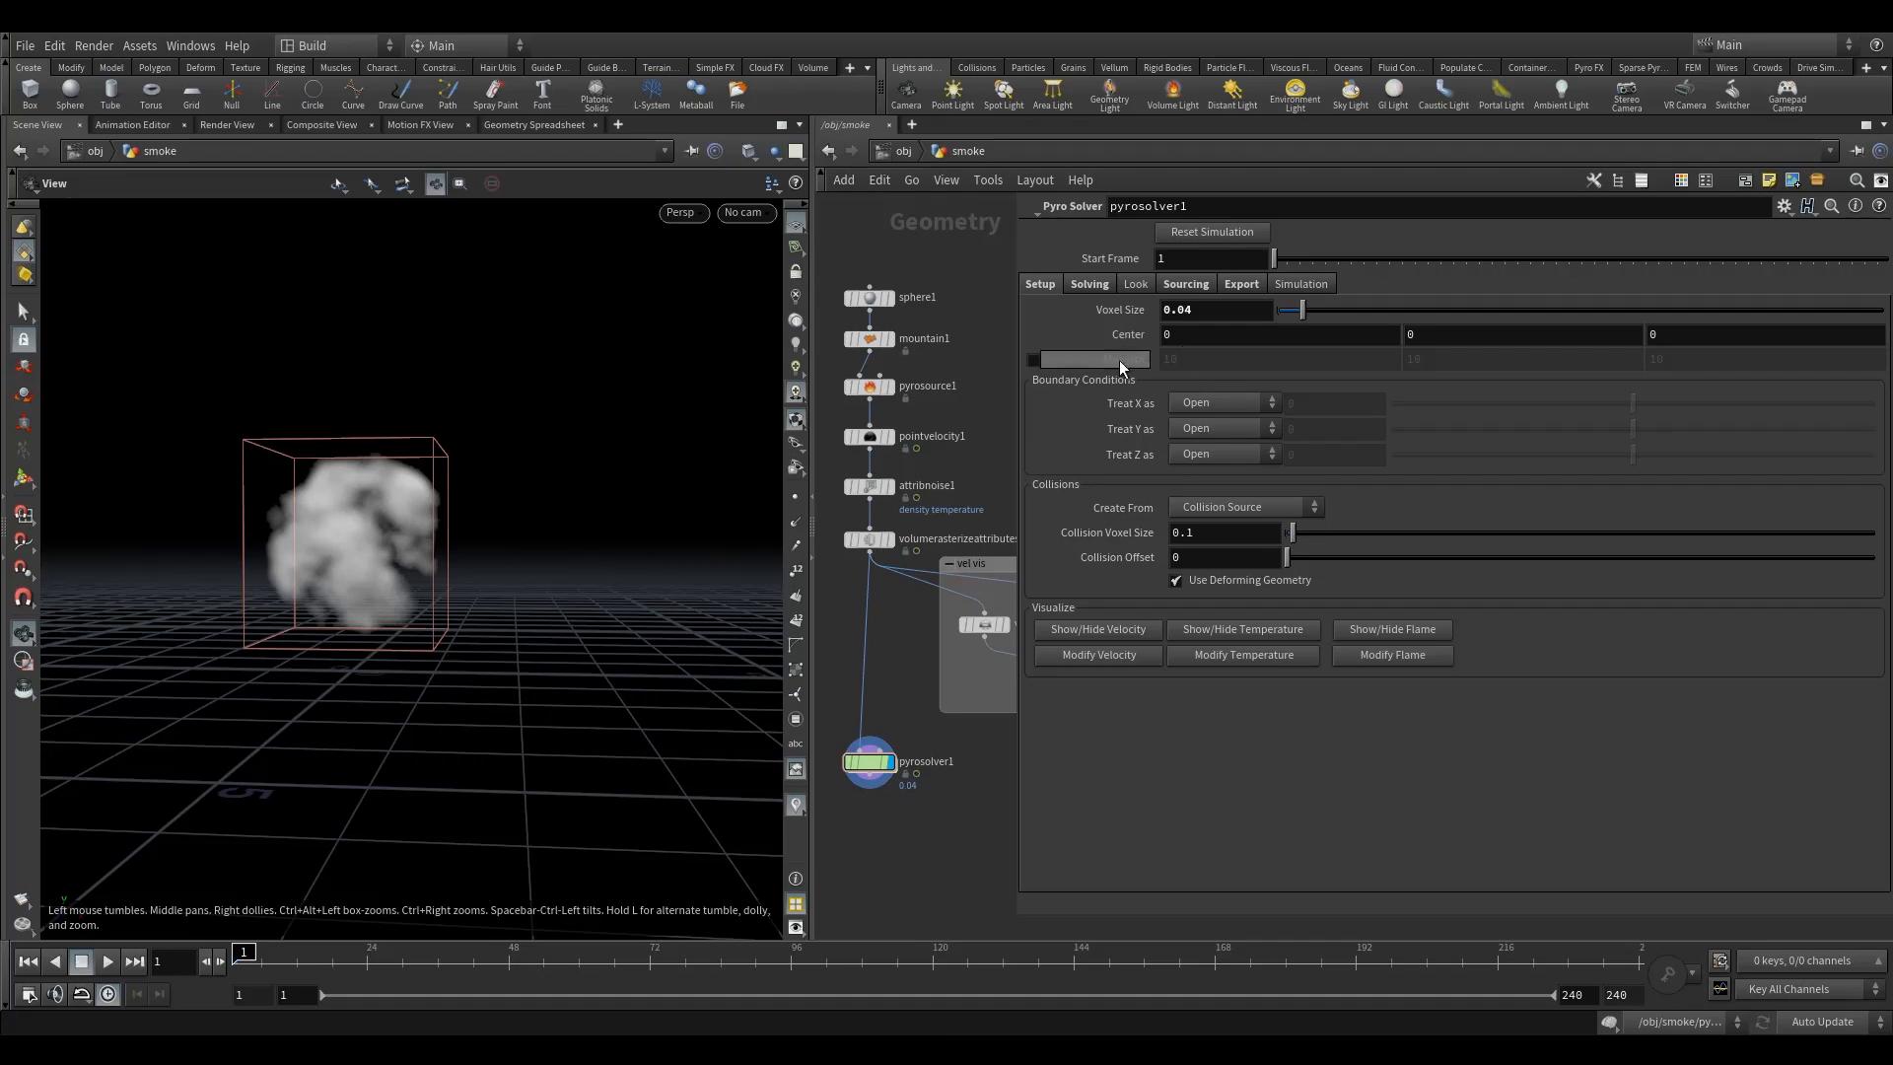
right_drag(561, 486, 457, 542)
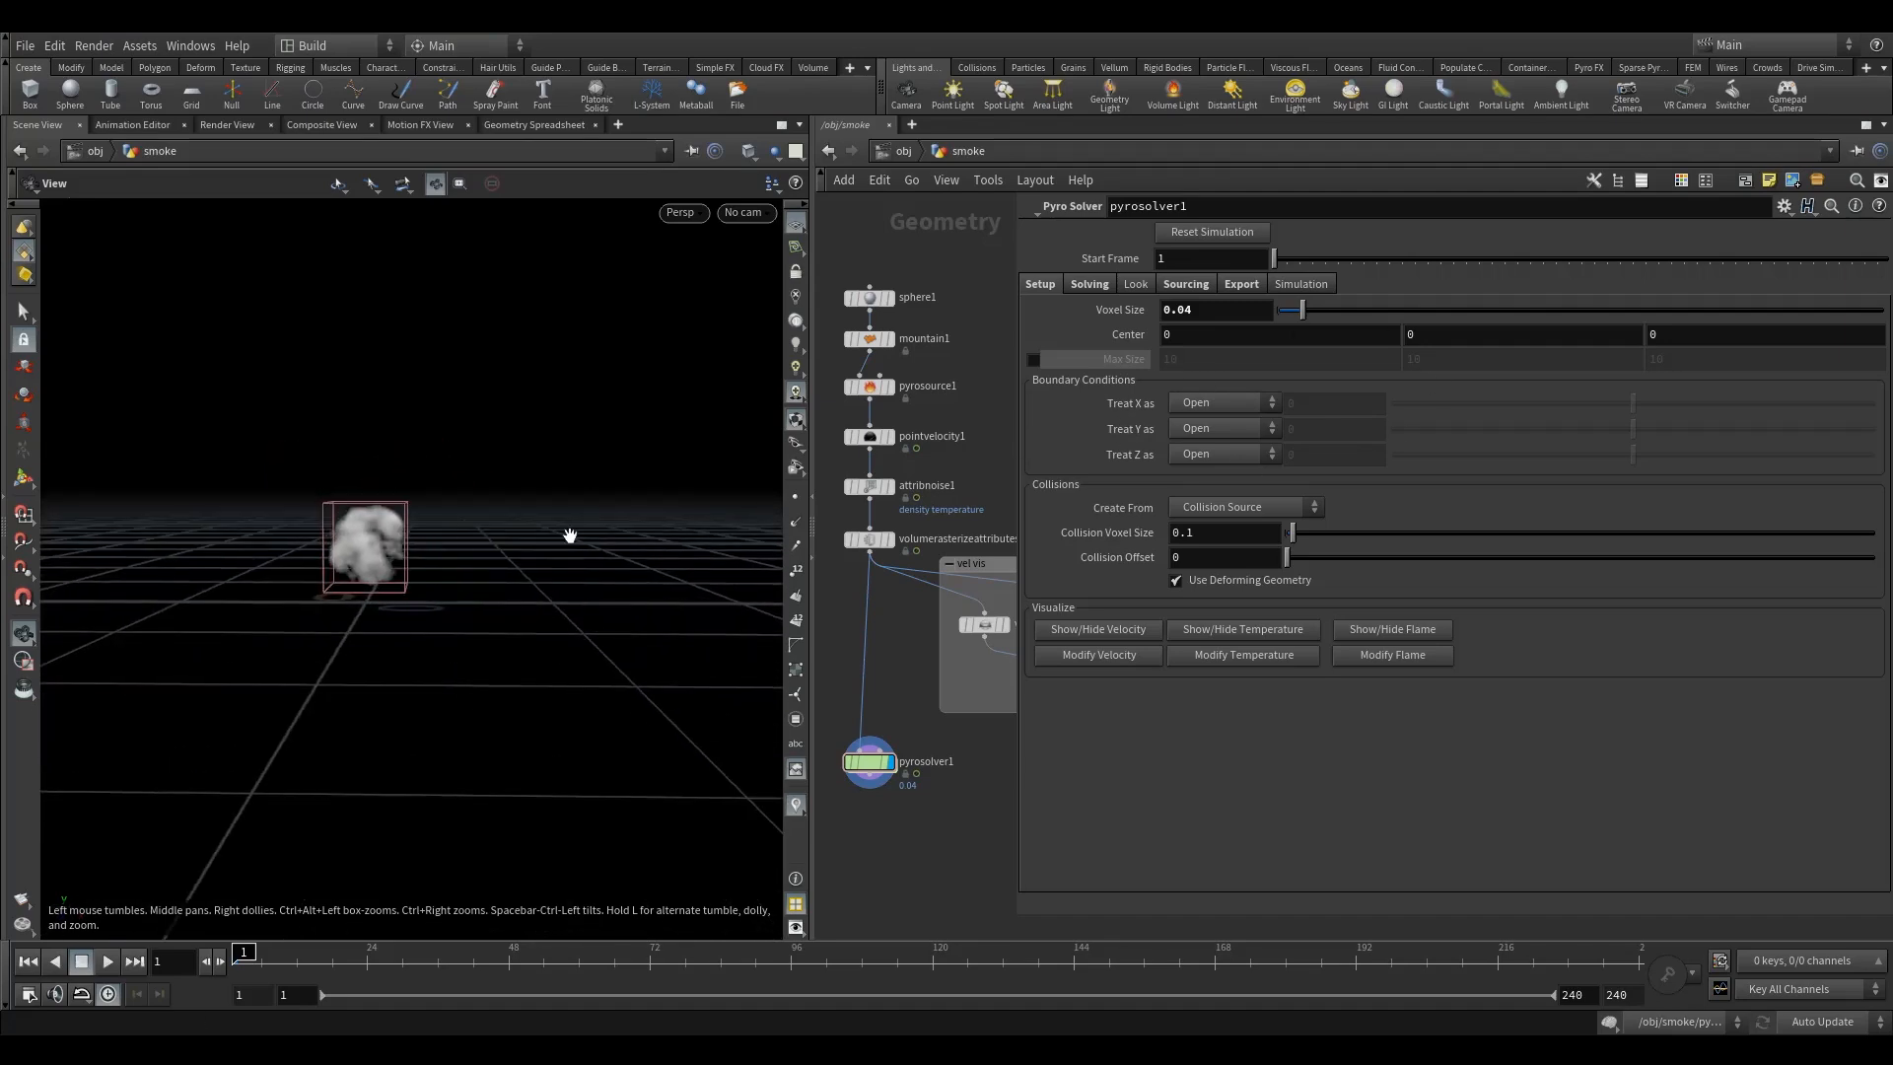
click(1232, 432)
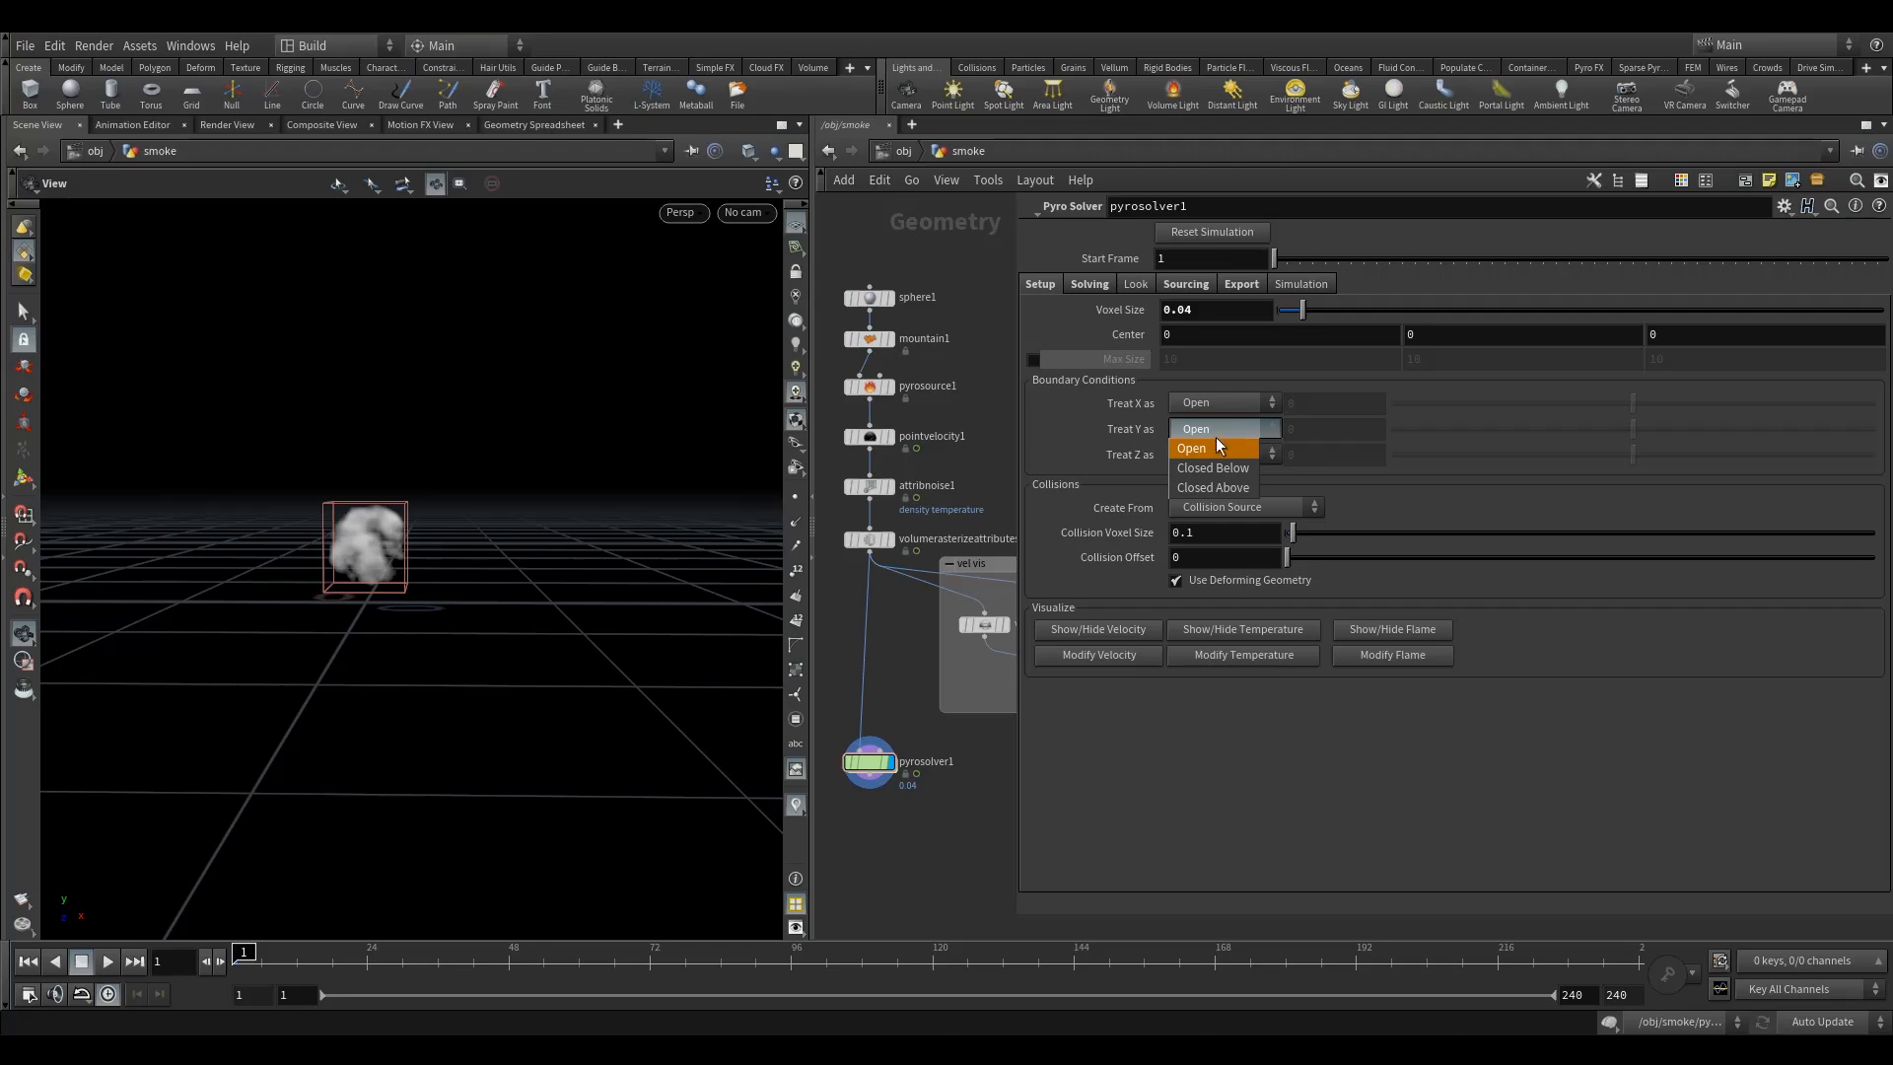
click(1215, 474)
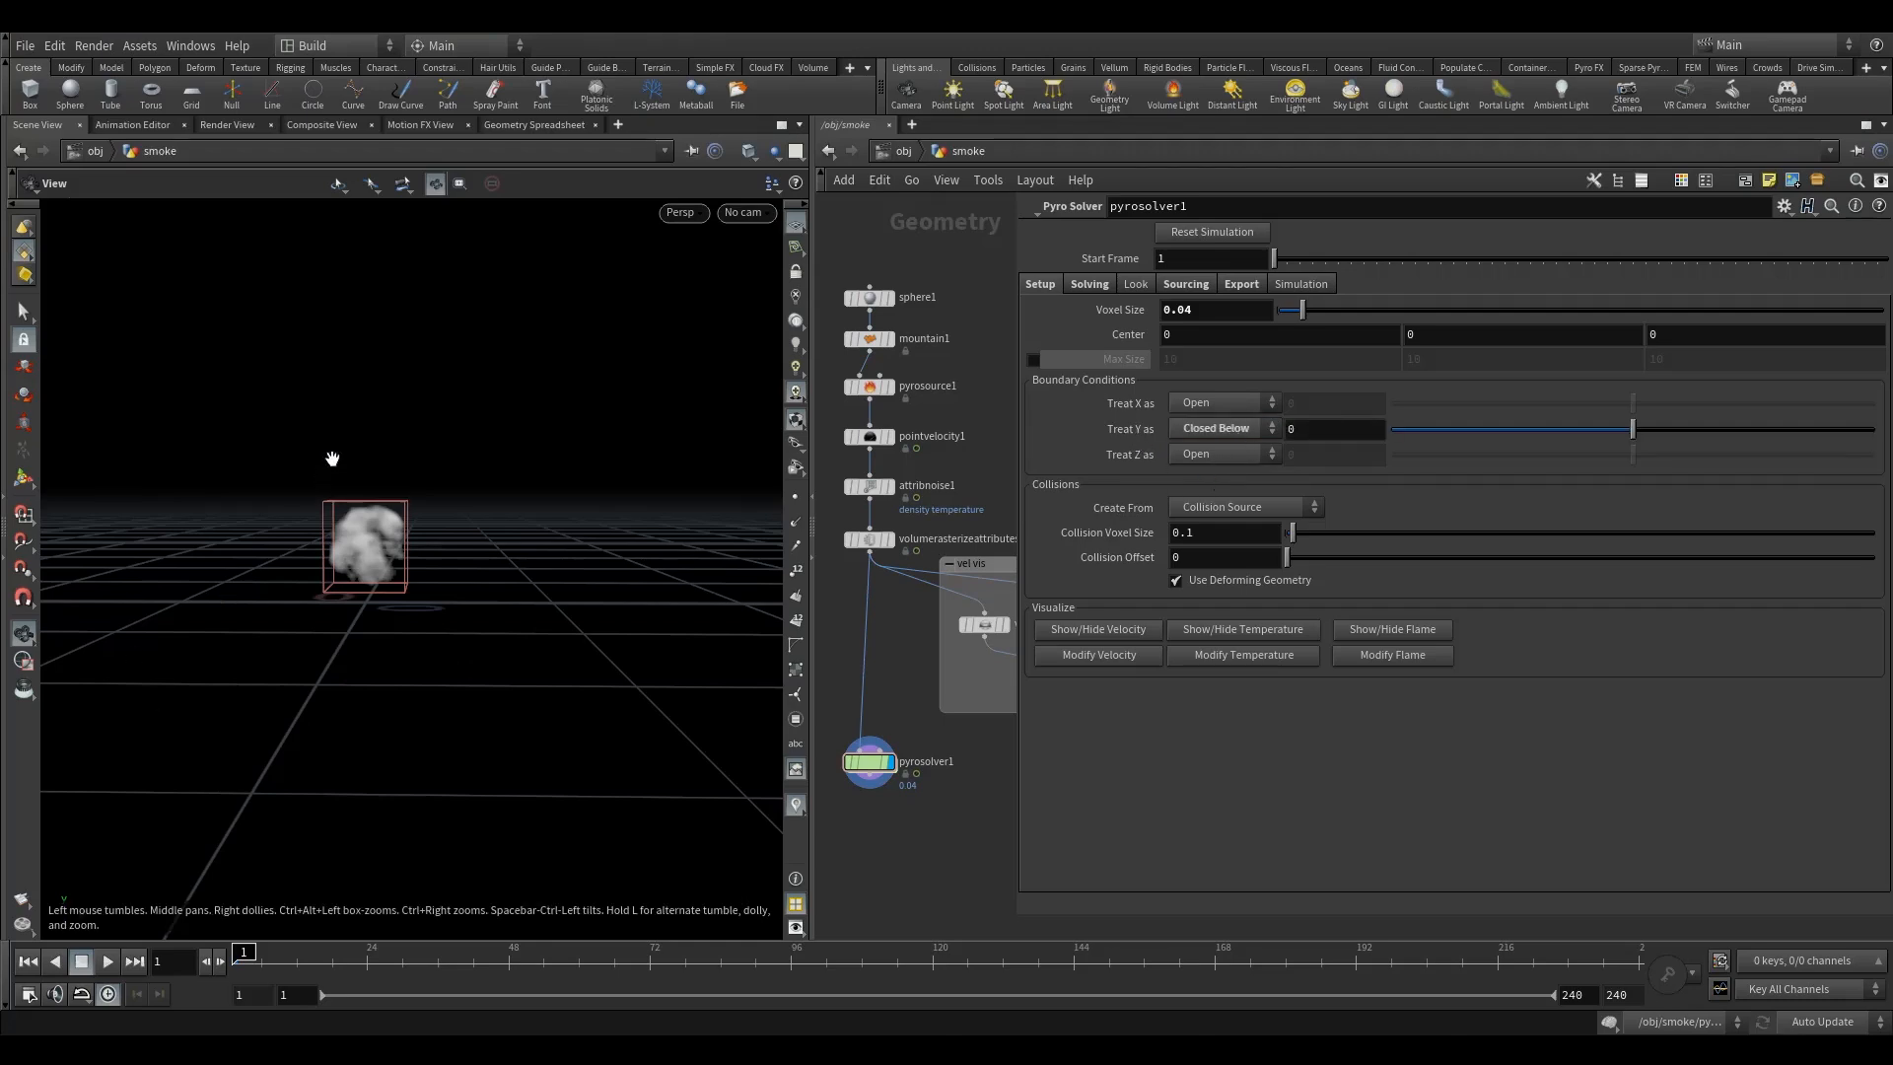
drag(431, 608, 439, 614)
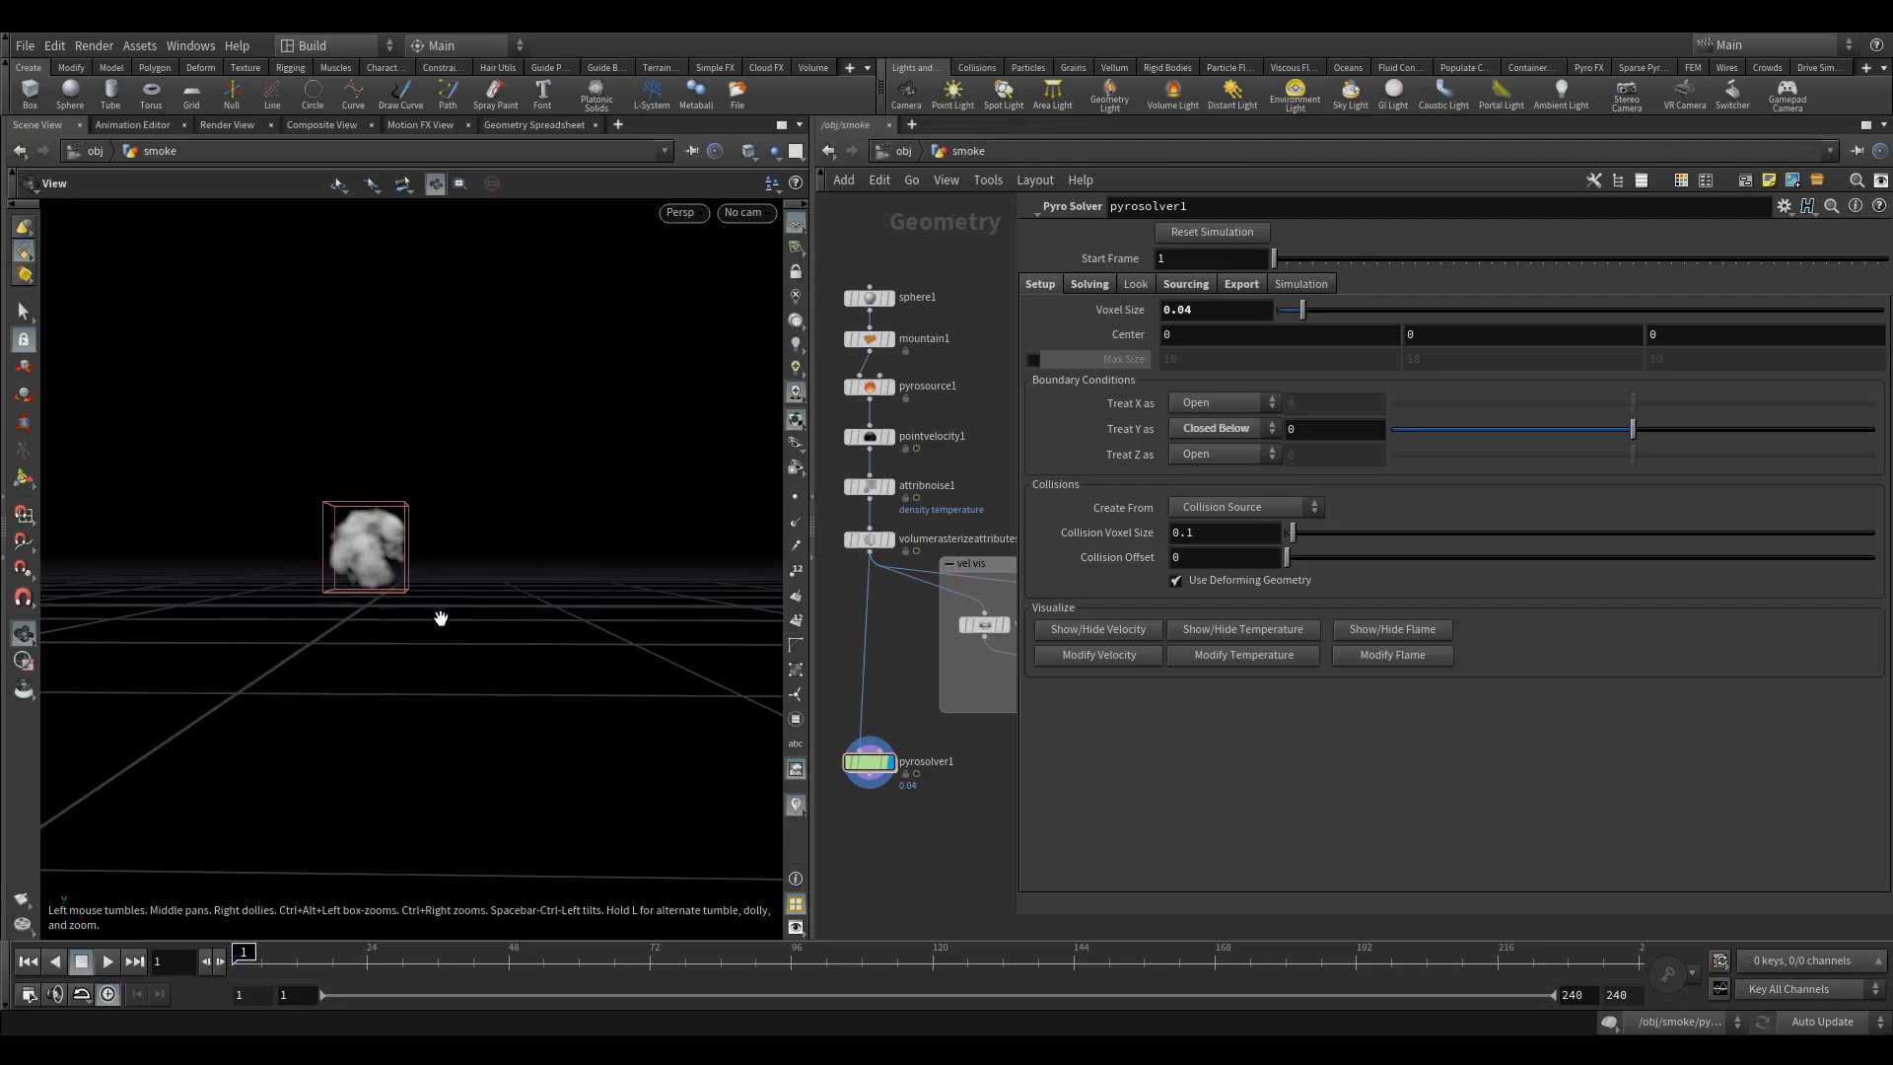
click(1219, 430)
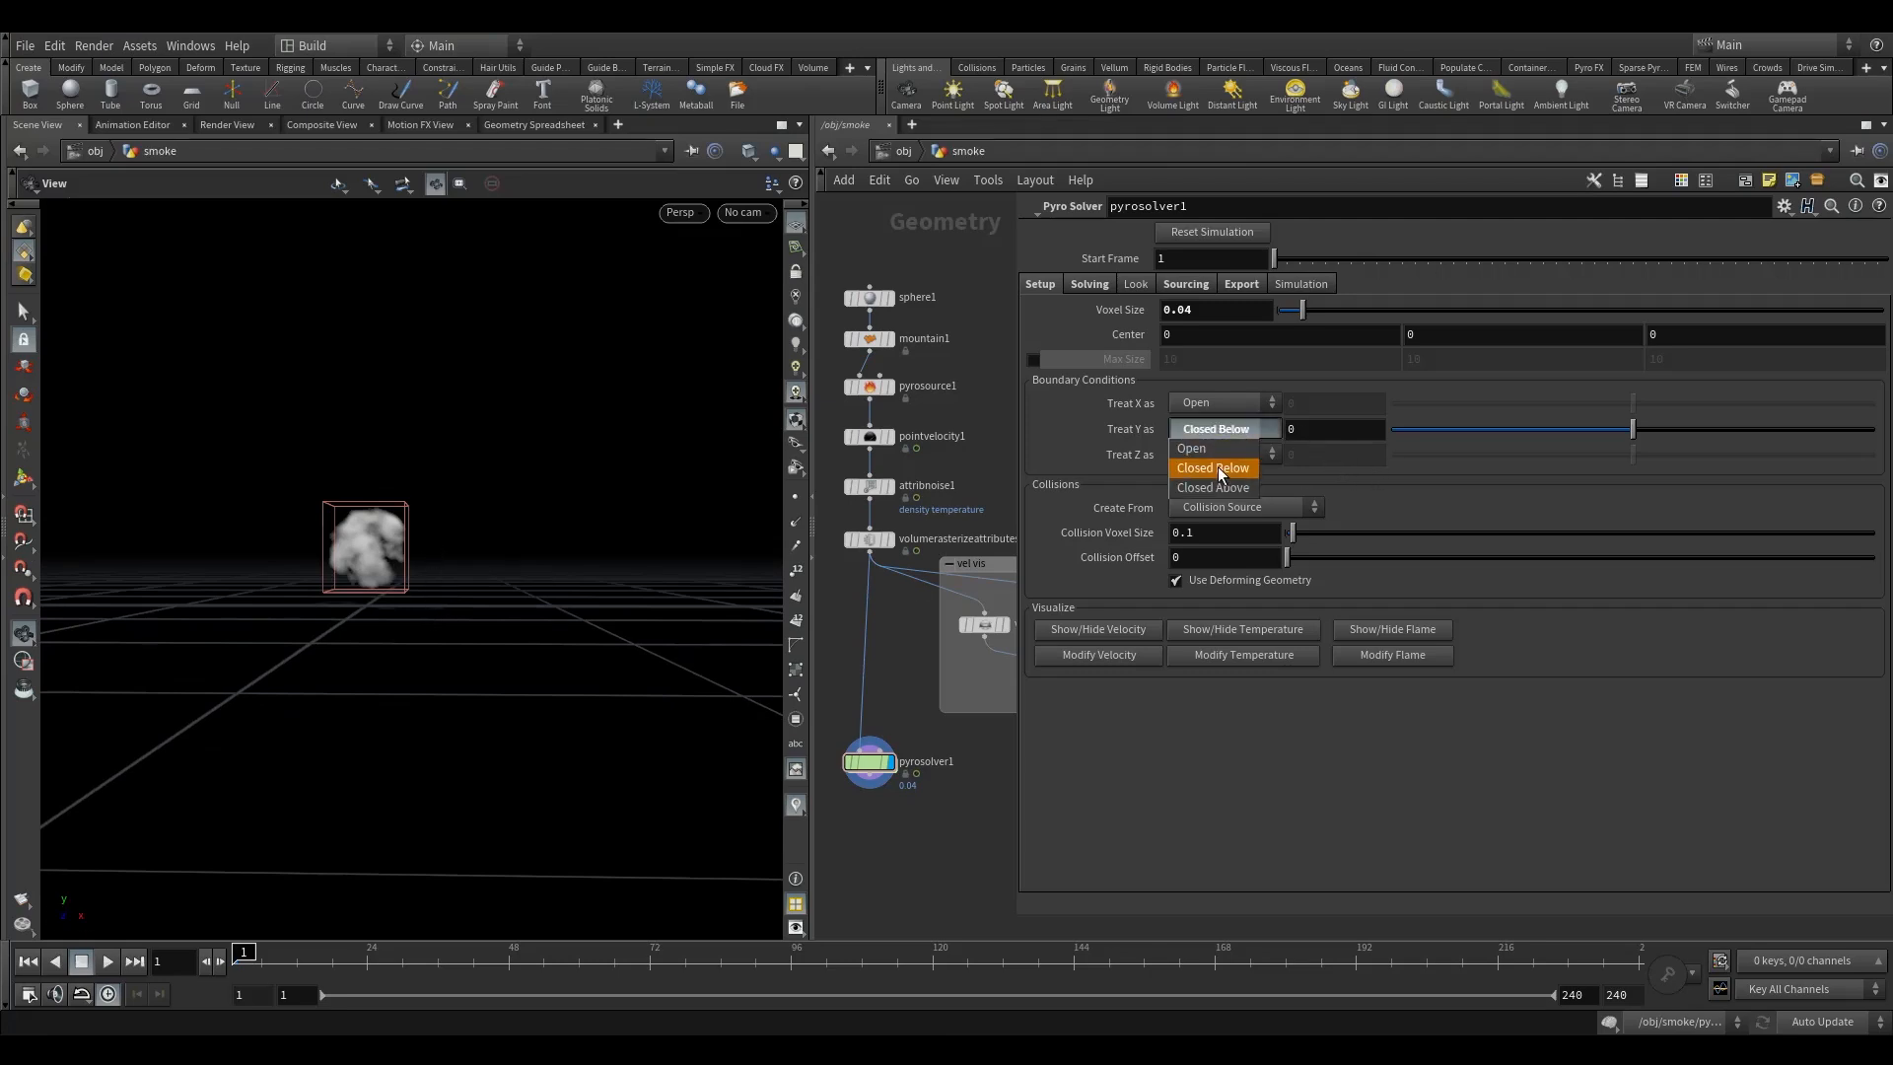
click(1220, 472)
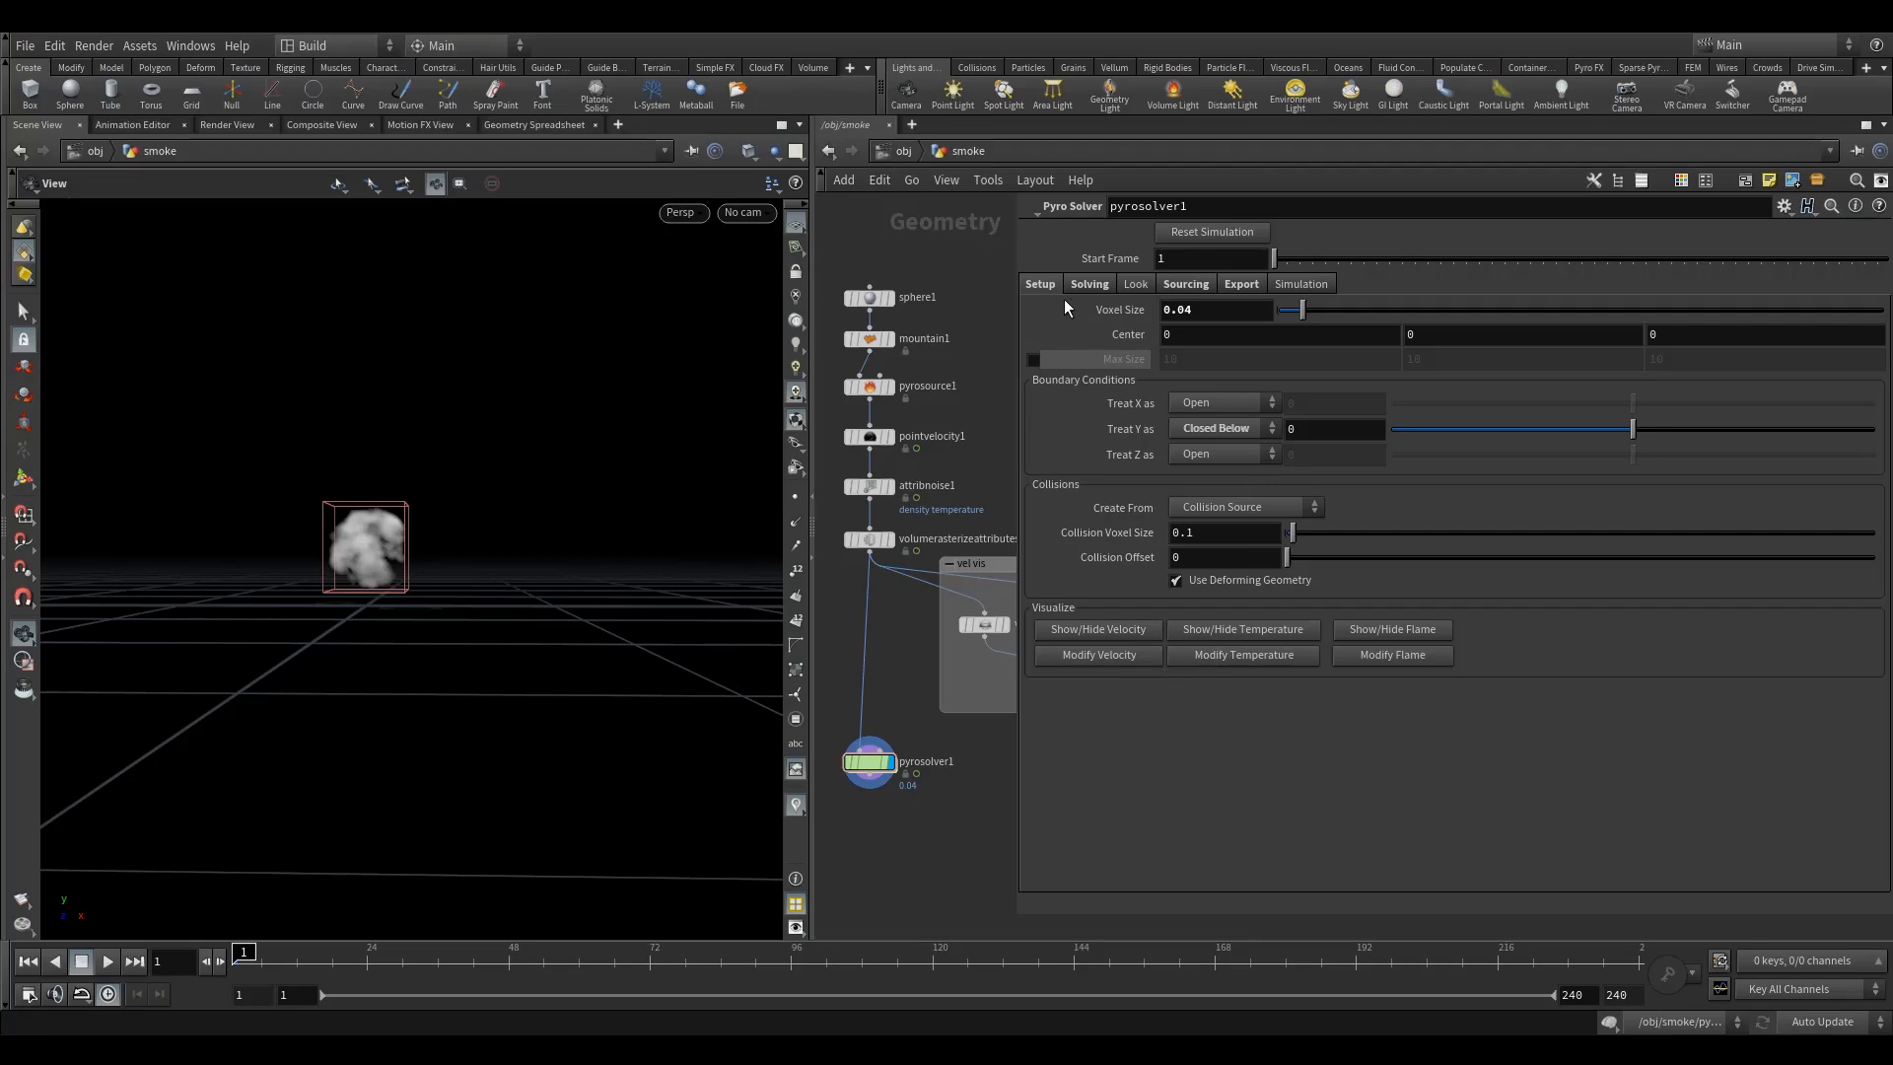
Set both the minimum and maximum substeps to 2 in pyrosolver1's advanced solving settings.
click(1090, 284)
click(1136, 283)
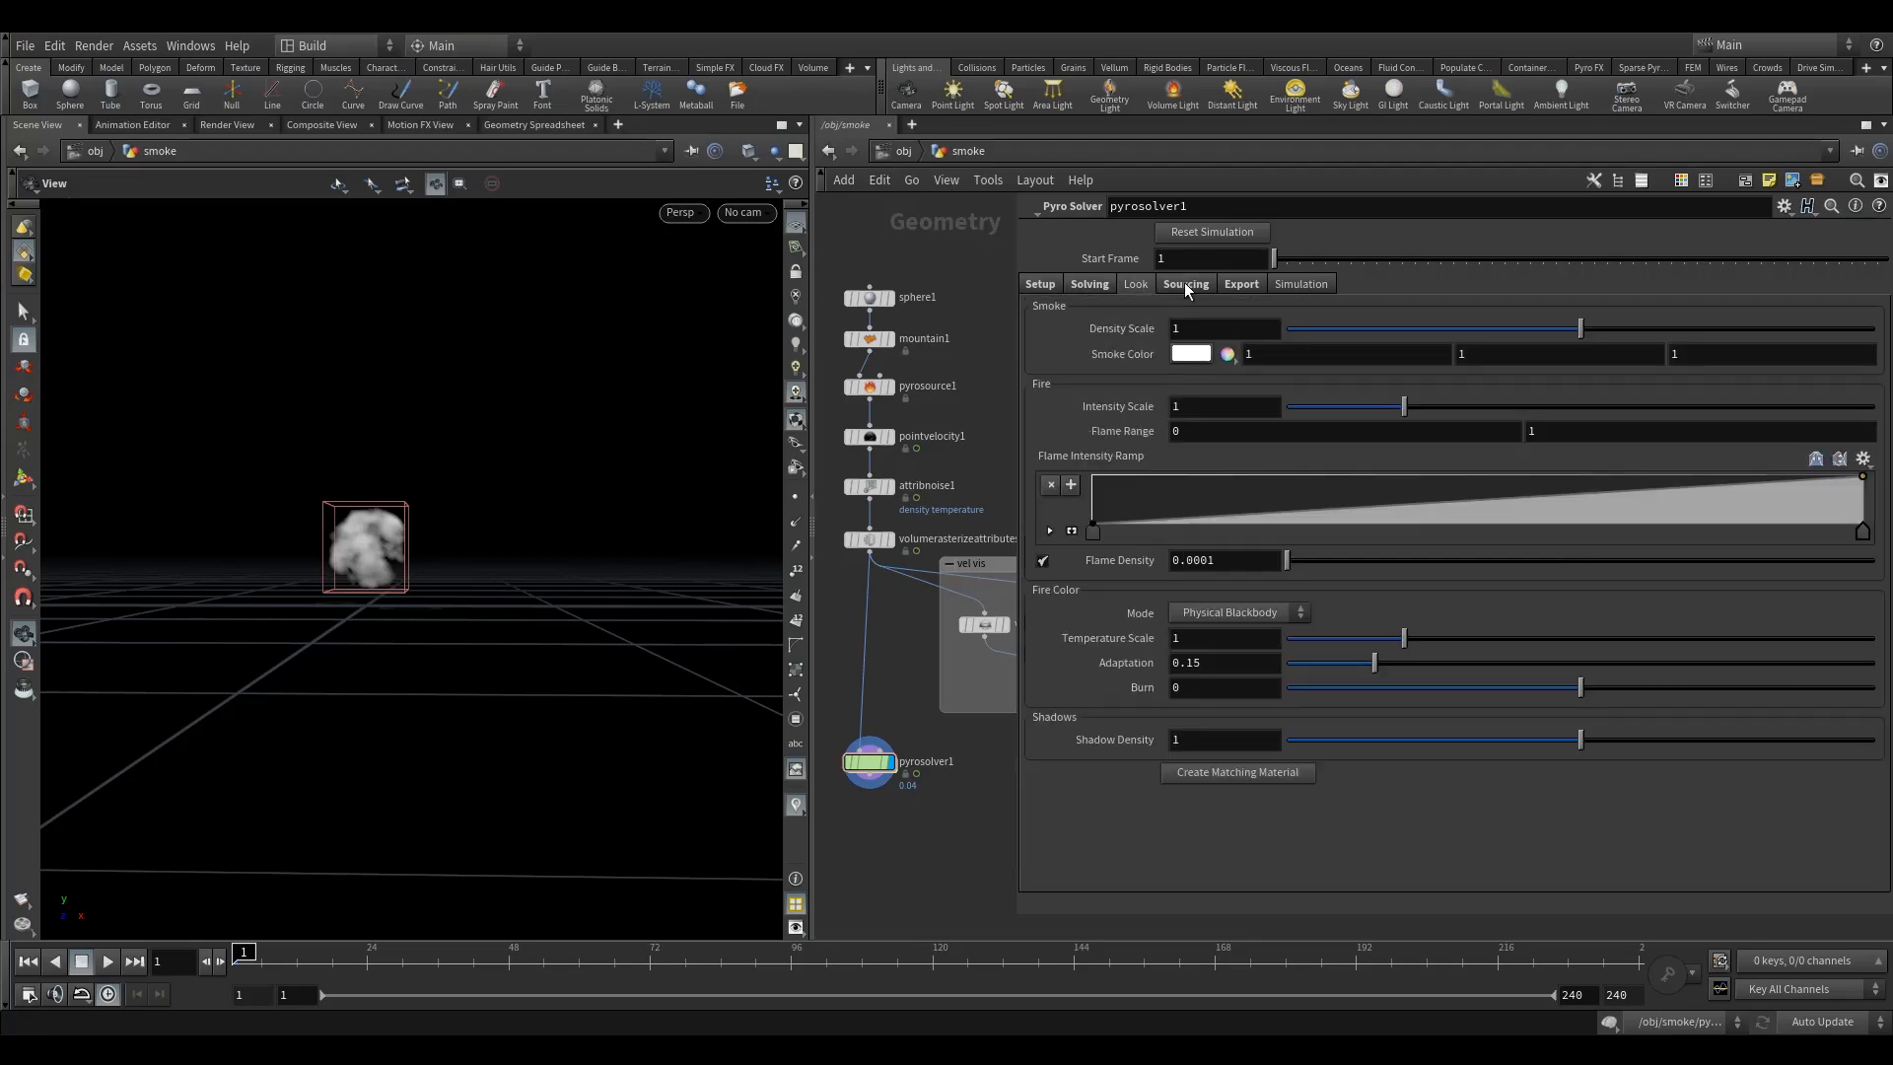
click(1185, 283)
click(1241, 284)
click(1298, 286)
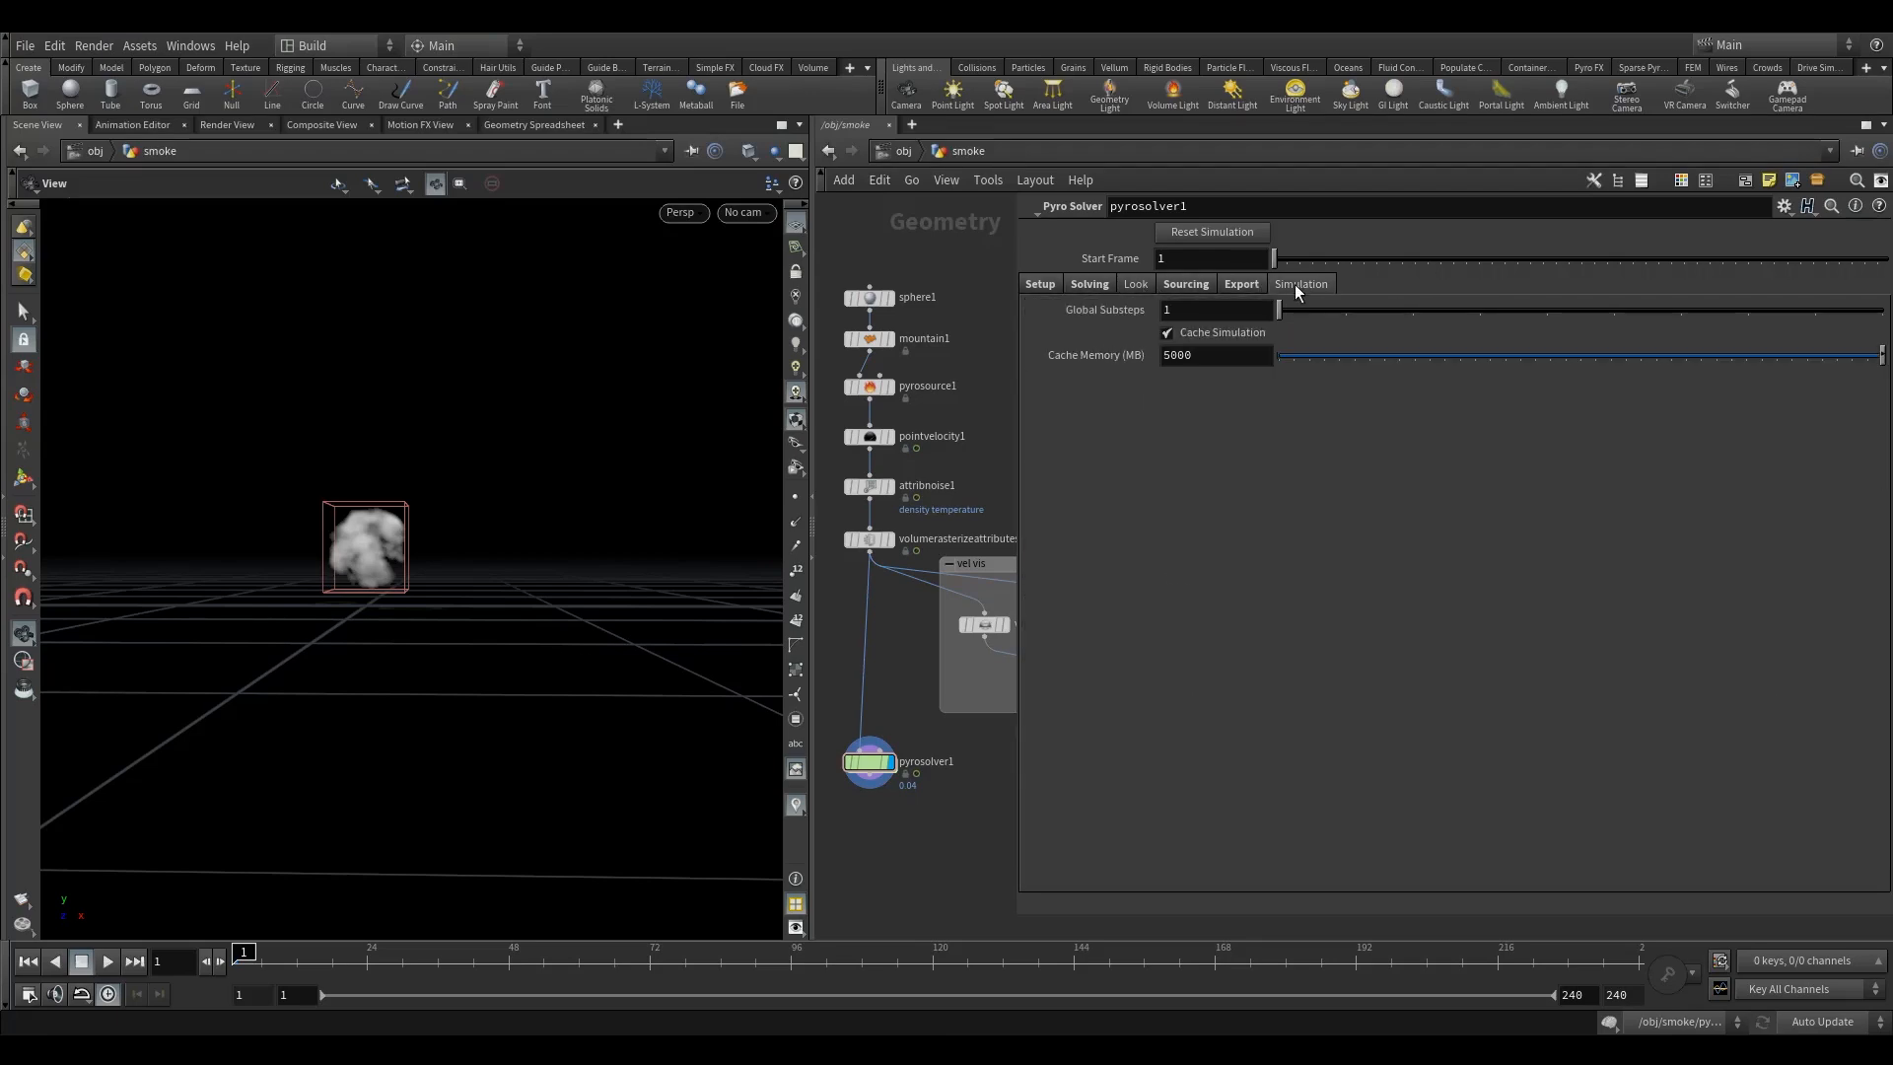
click(1247, 284)
click(1090, 285)
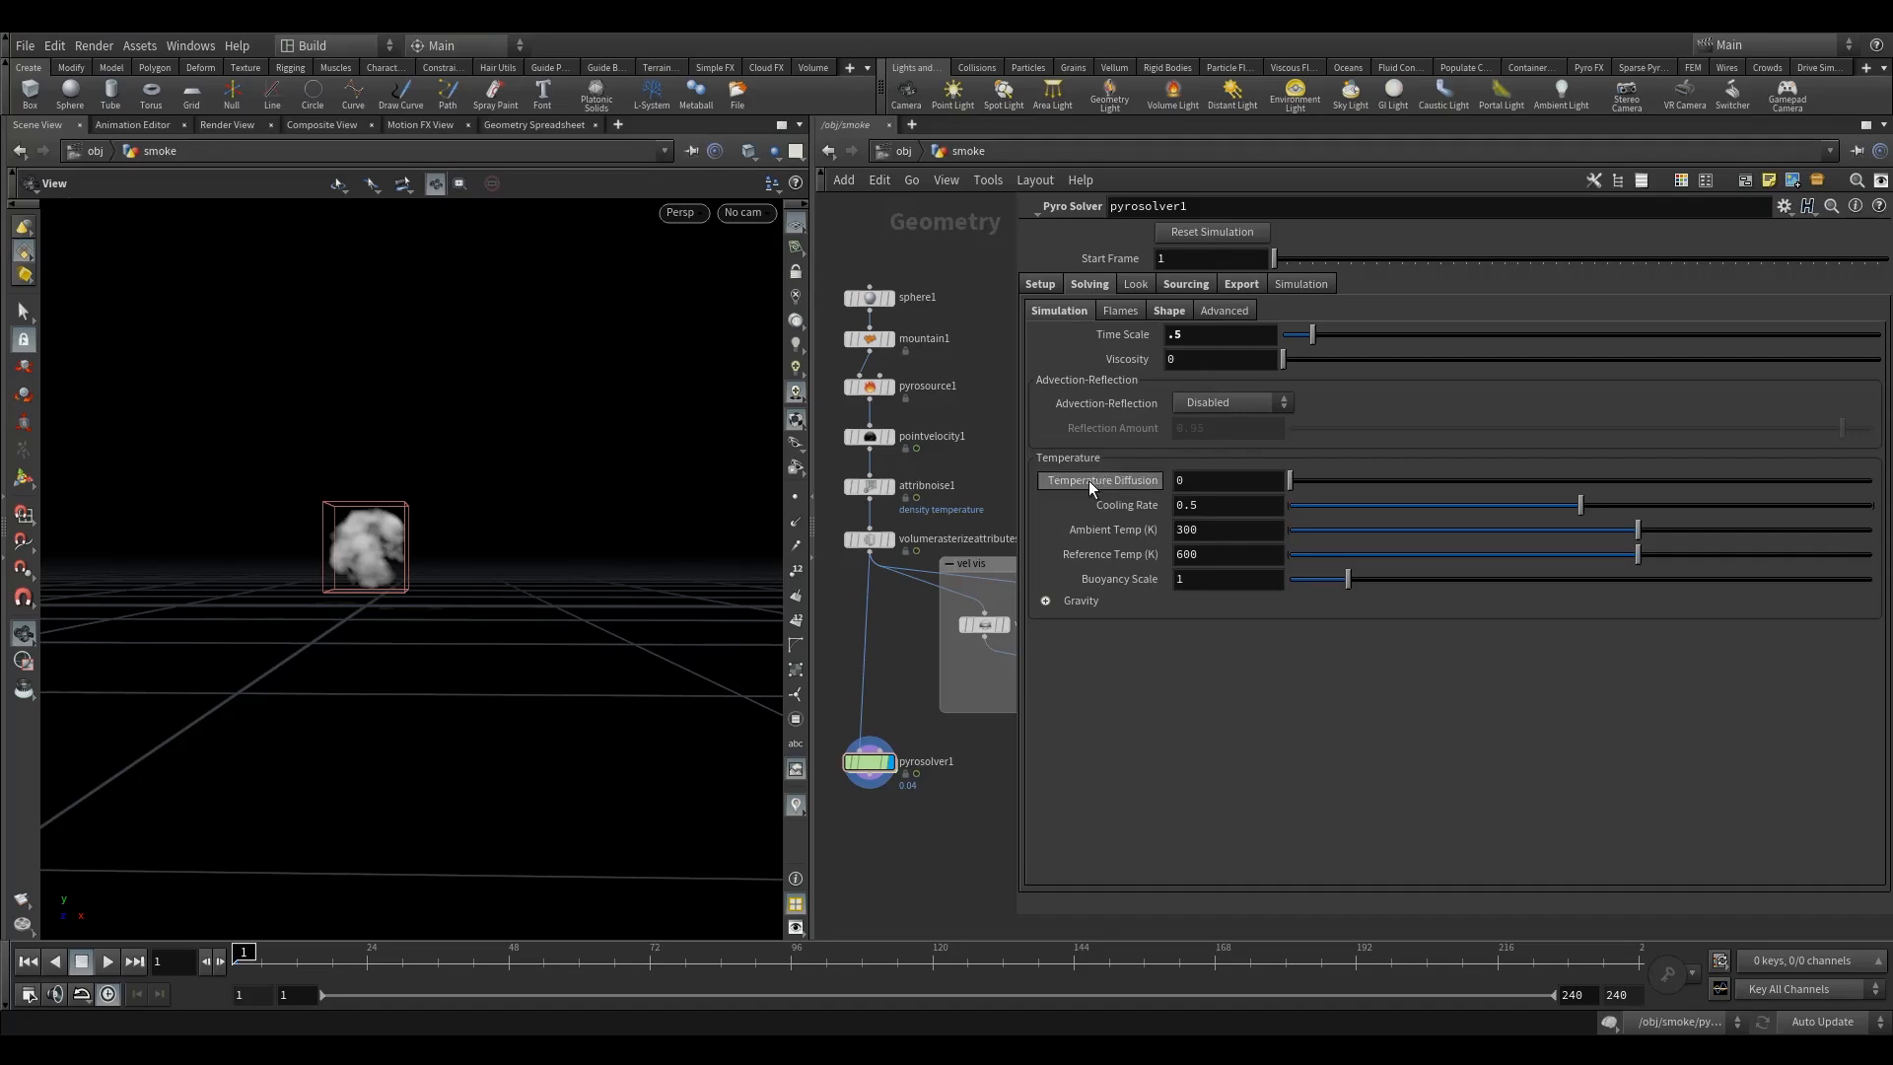
click(1165, 311)
click(1223, 310)
click(1181, 381)
text(2)
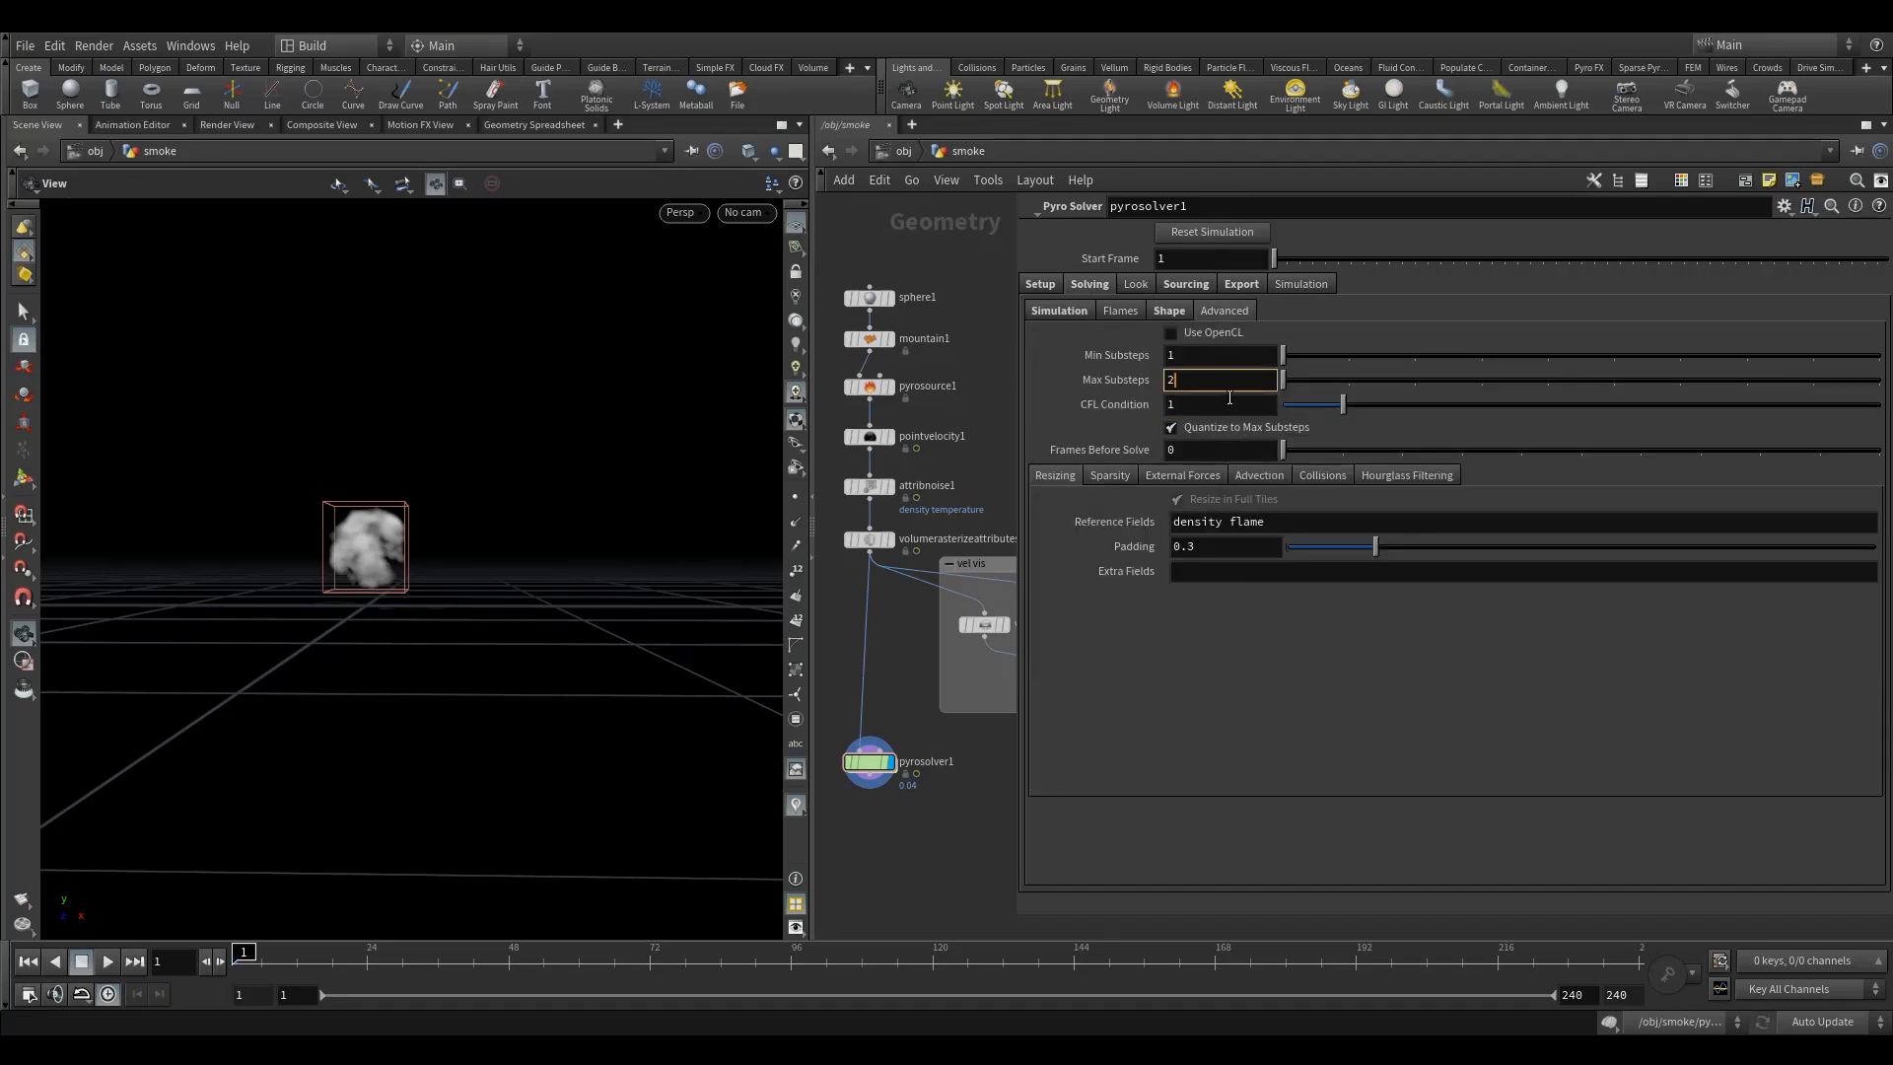
key(Return)
key(Return)
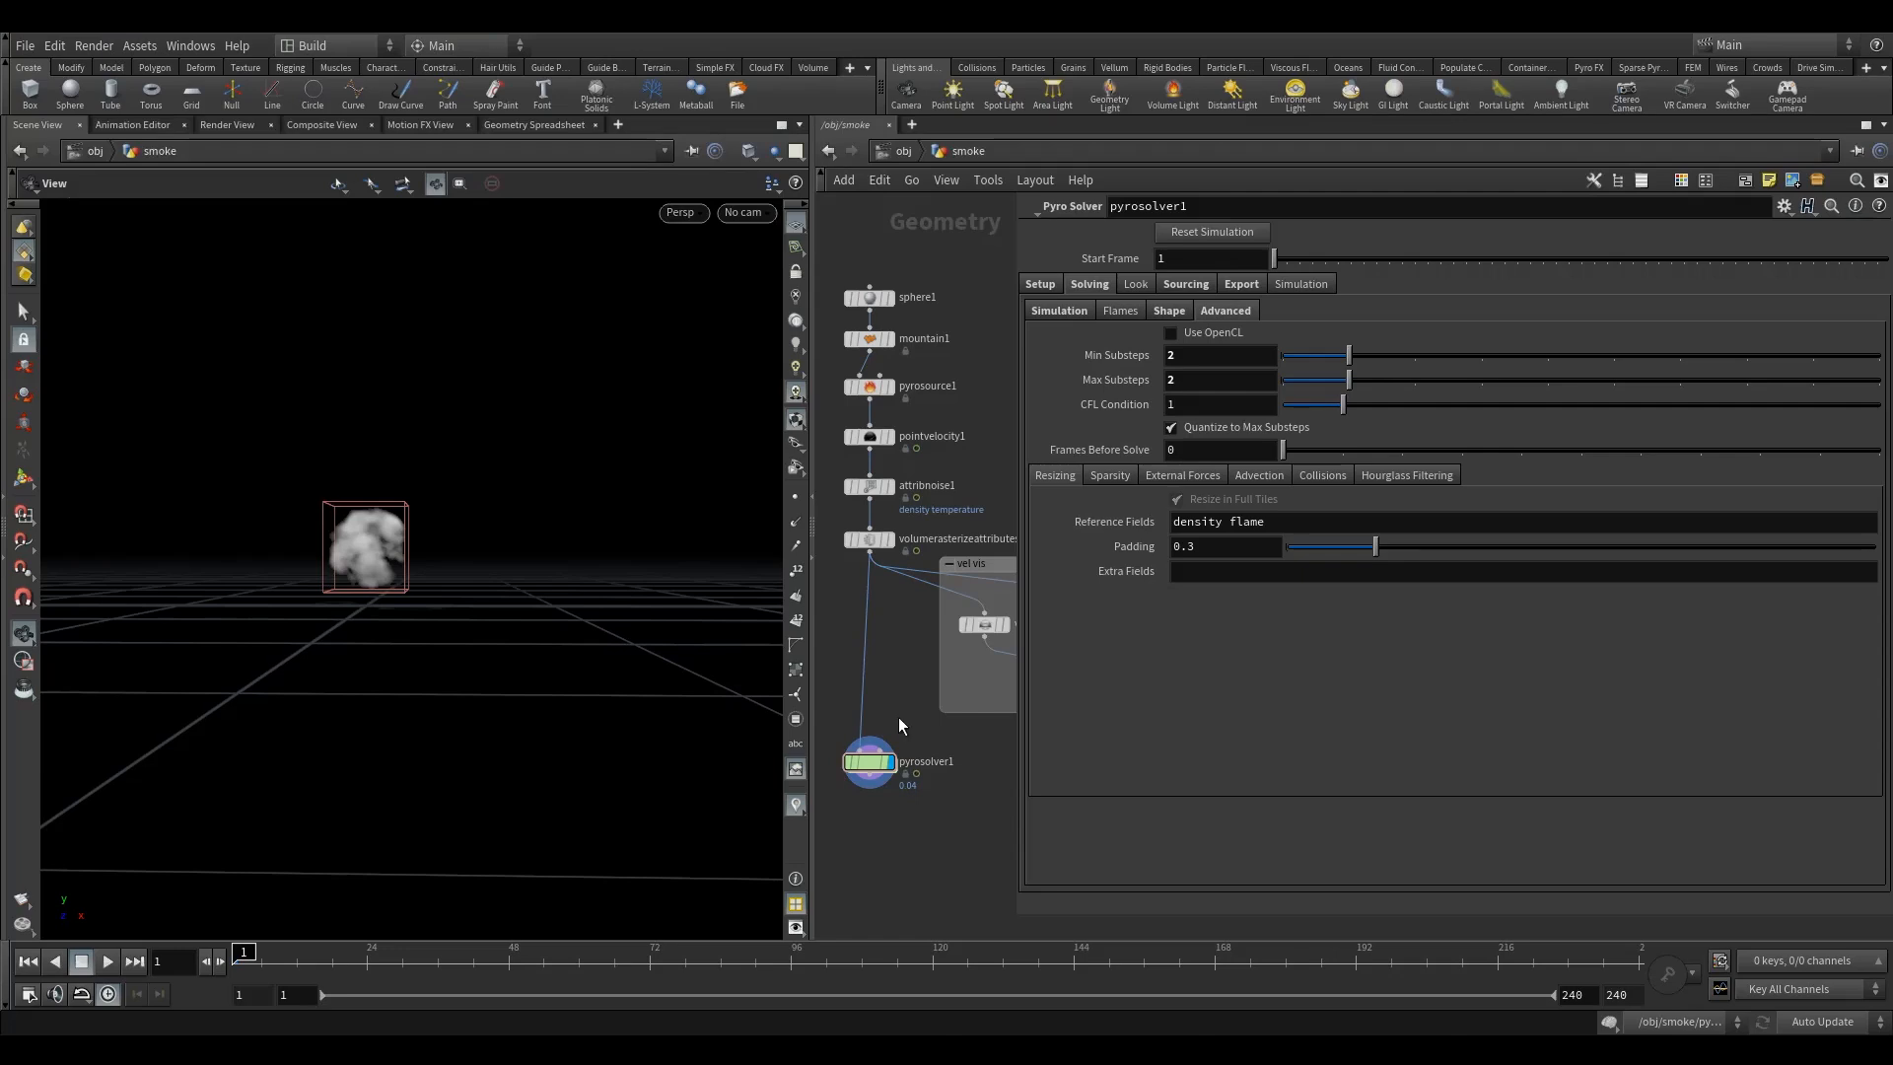
Look through cam1 and maximize the scene view.
click(745, 213)
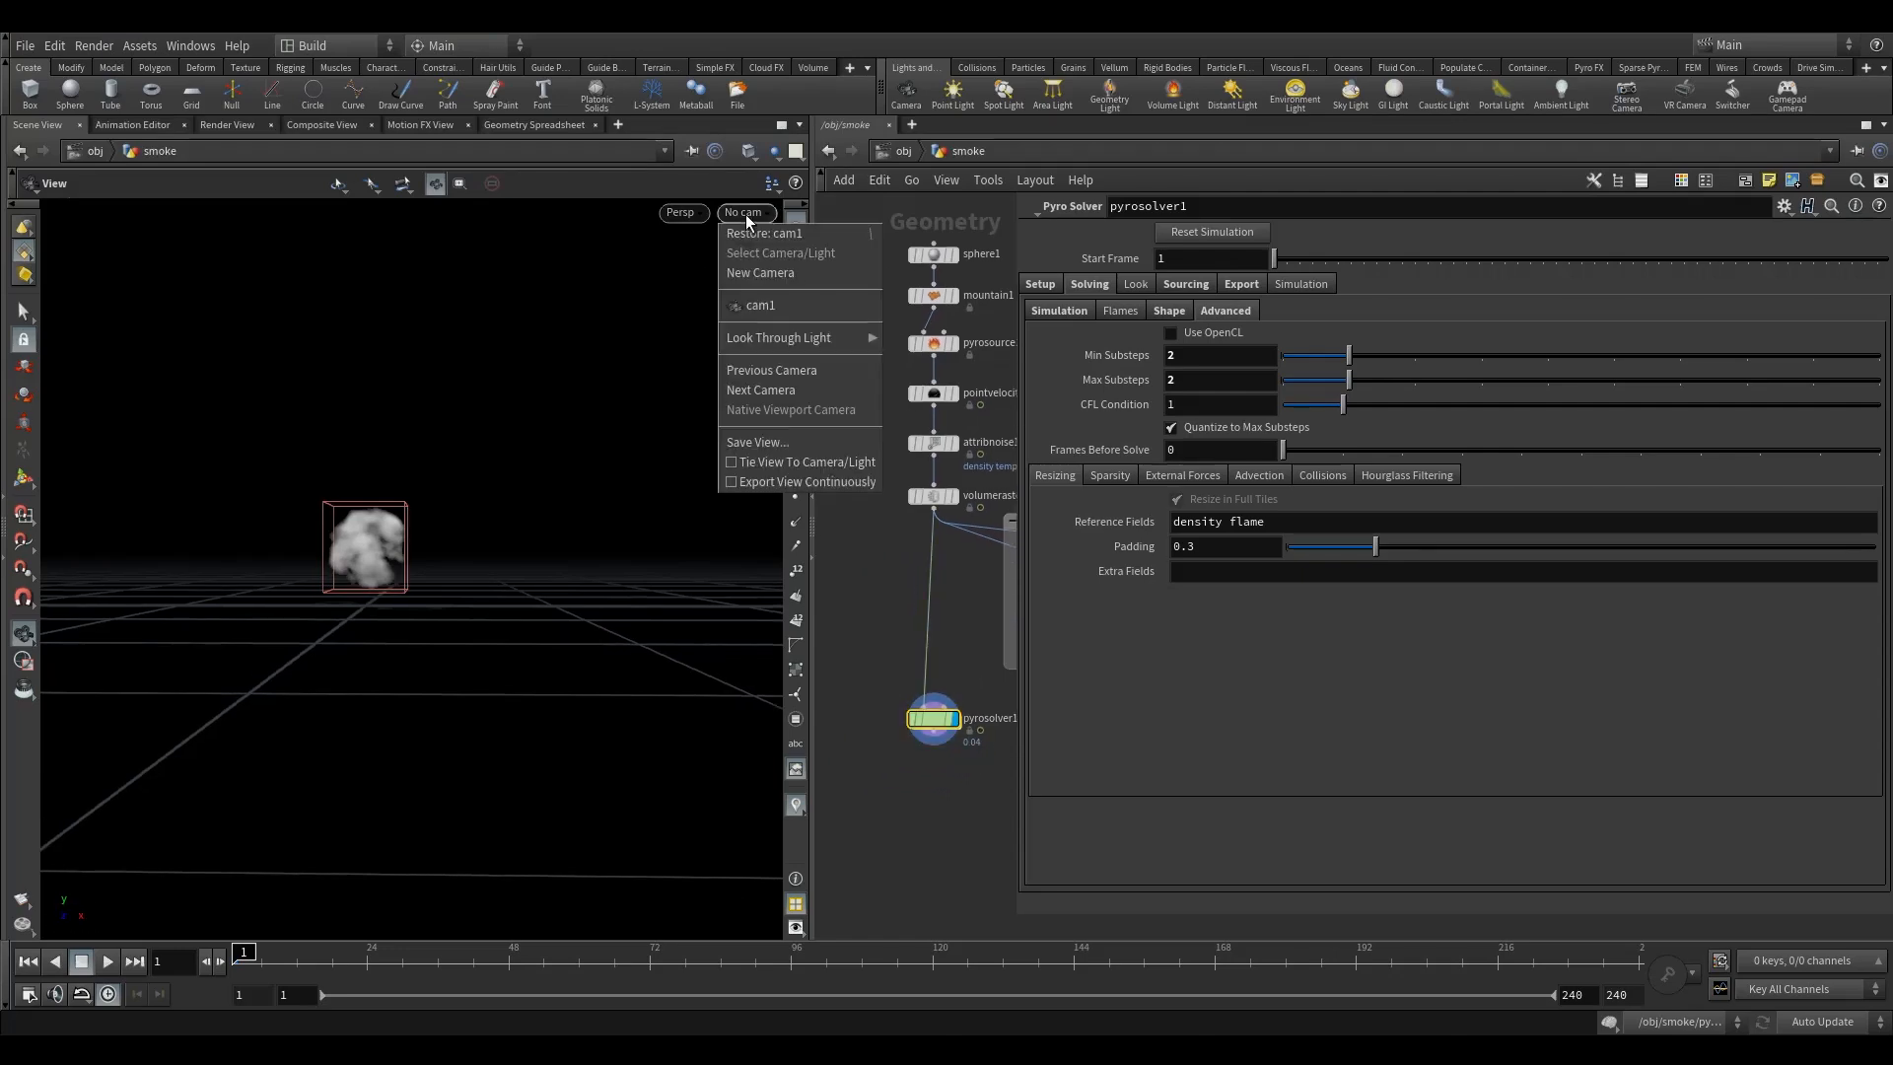
click(759, 304)
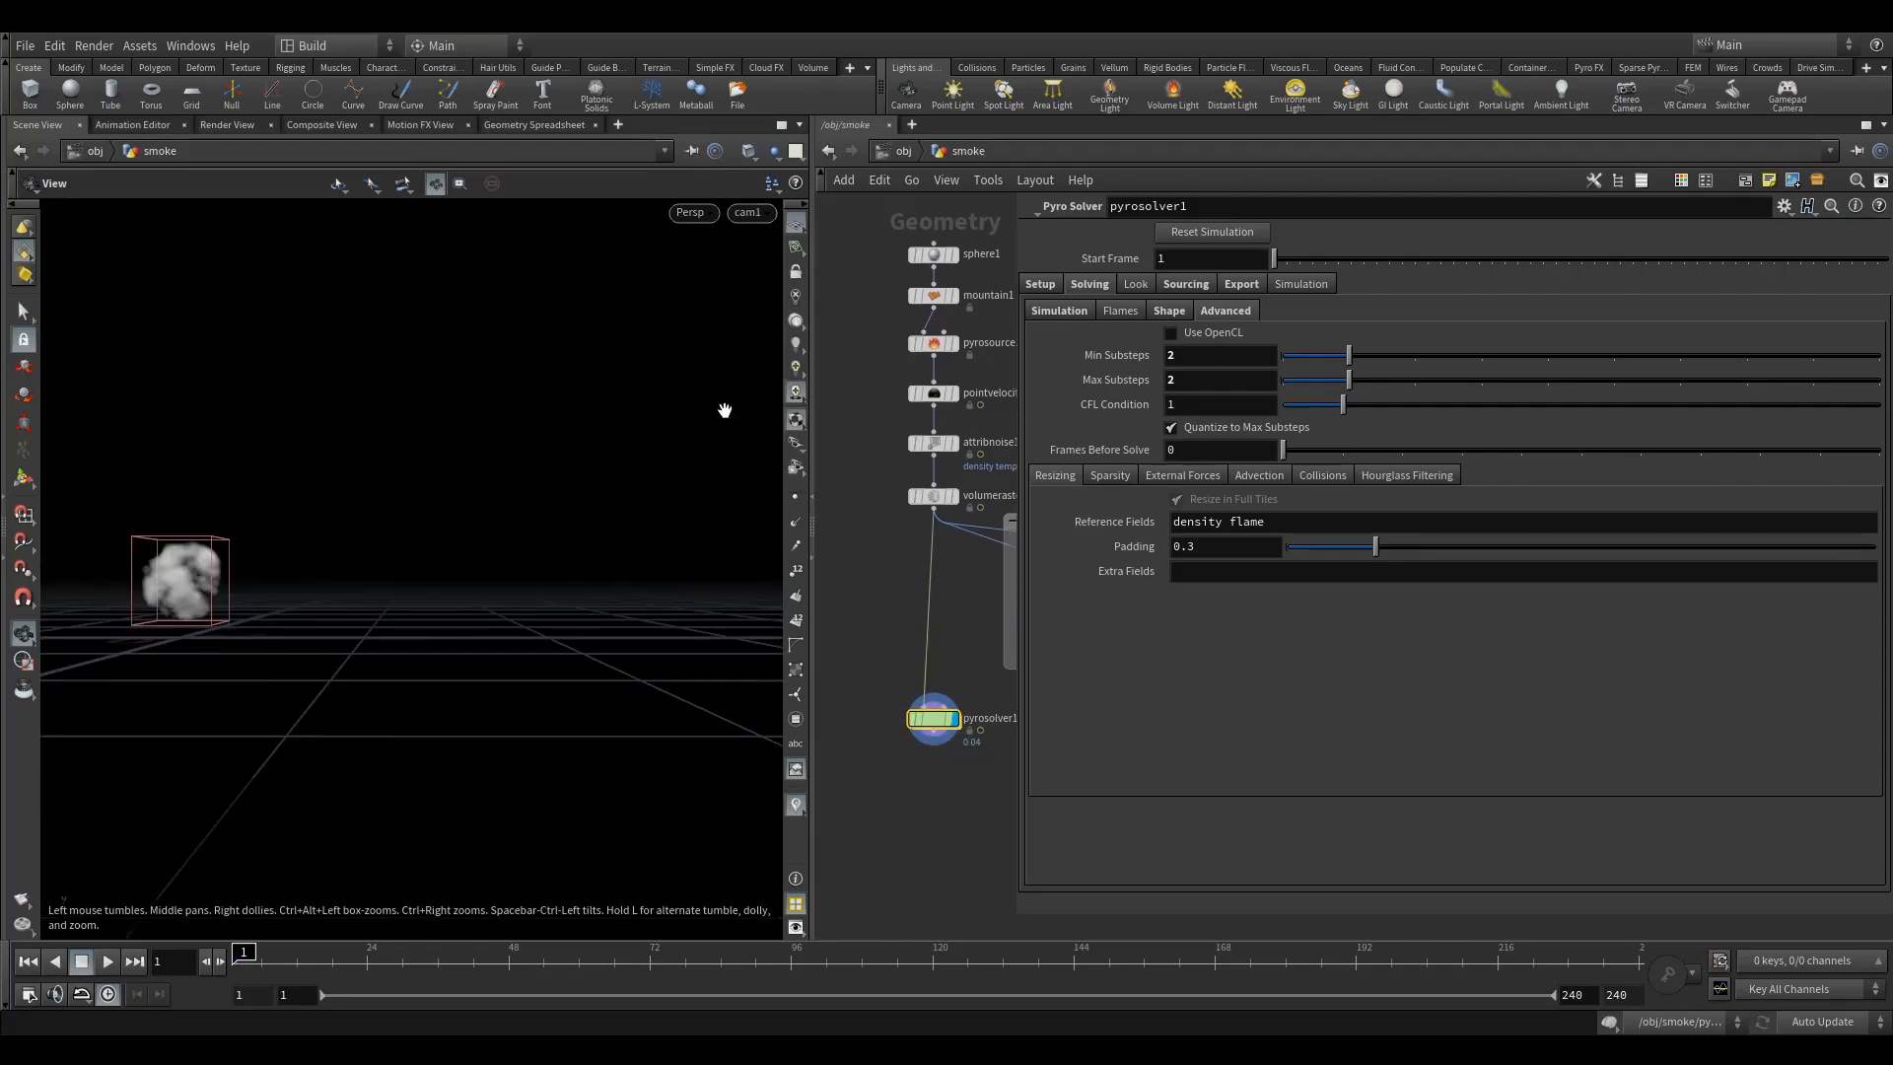
click(781, 125)
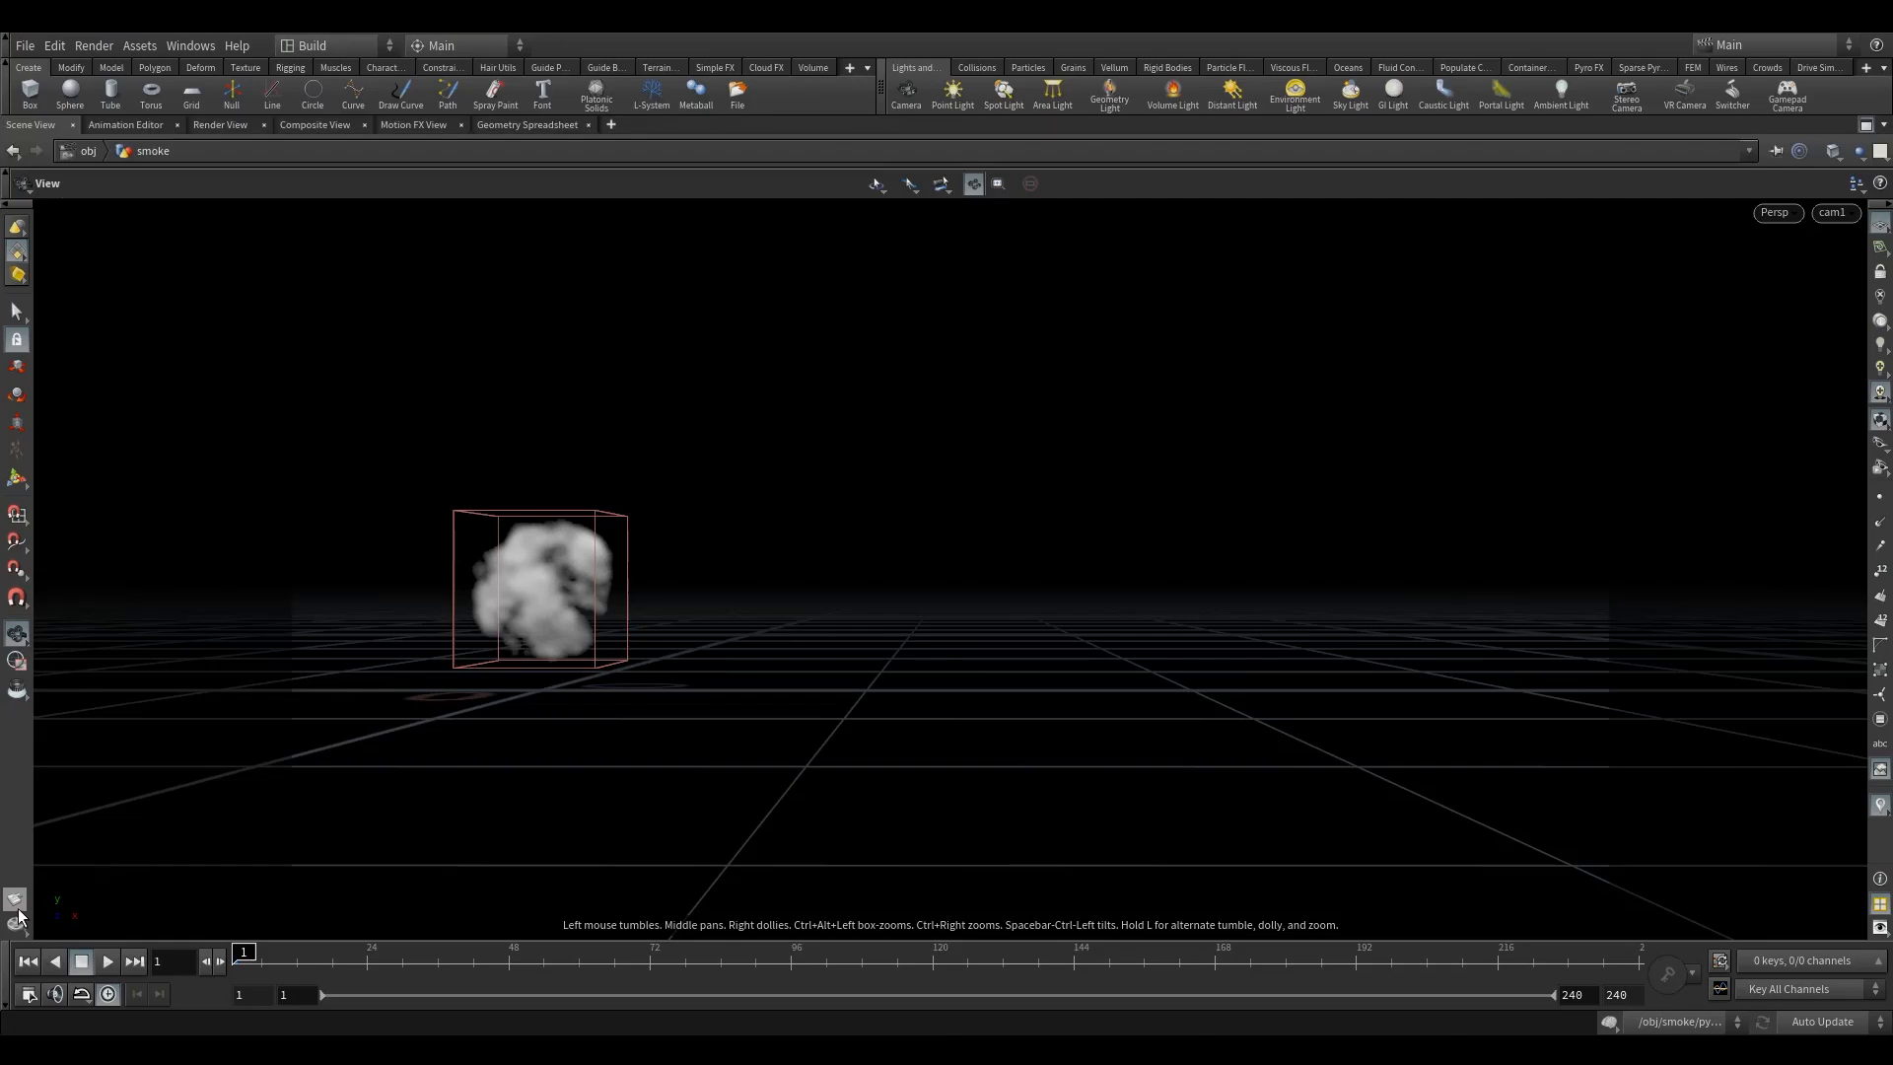
Render a flipbook of the current viewport from $RFSTART to frame 100.
right_click(20, 913)
click(79, 911)
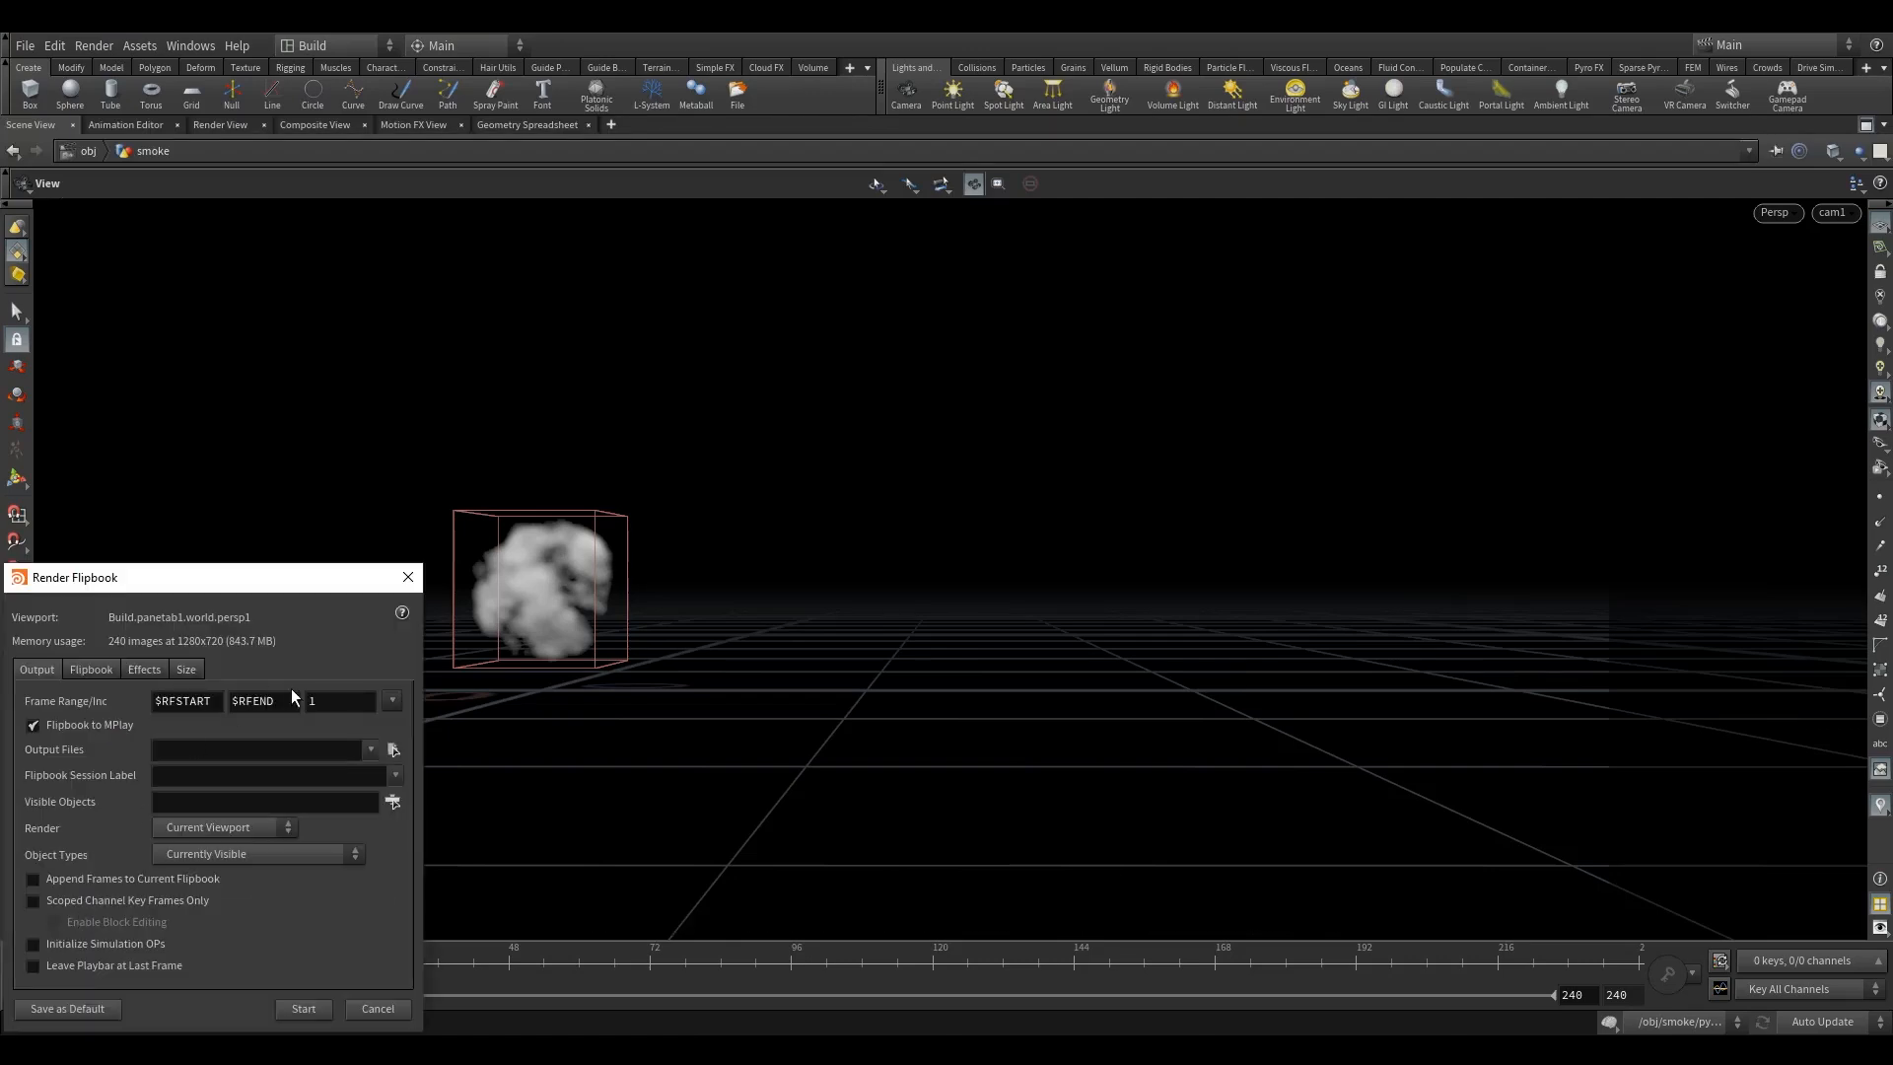
drag(289, 700, 49, 710)
text(100)
drag(222, 578, 297, 529)
key(Return)
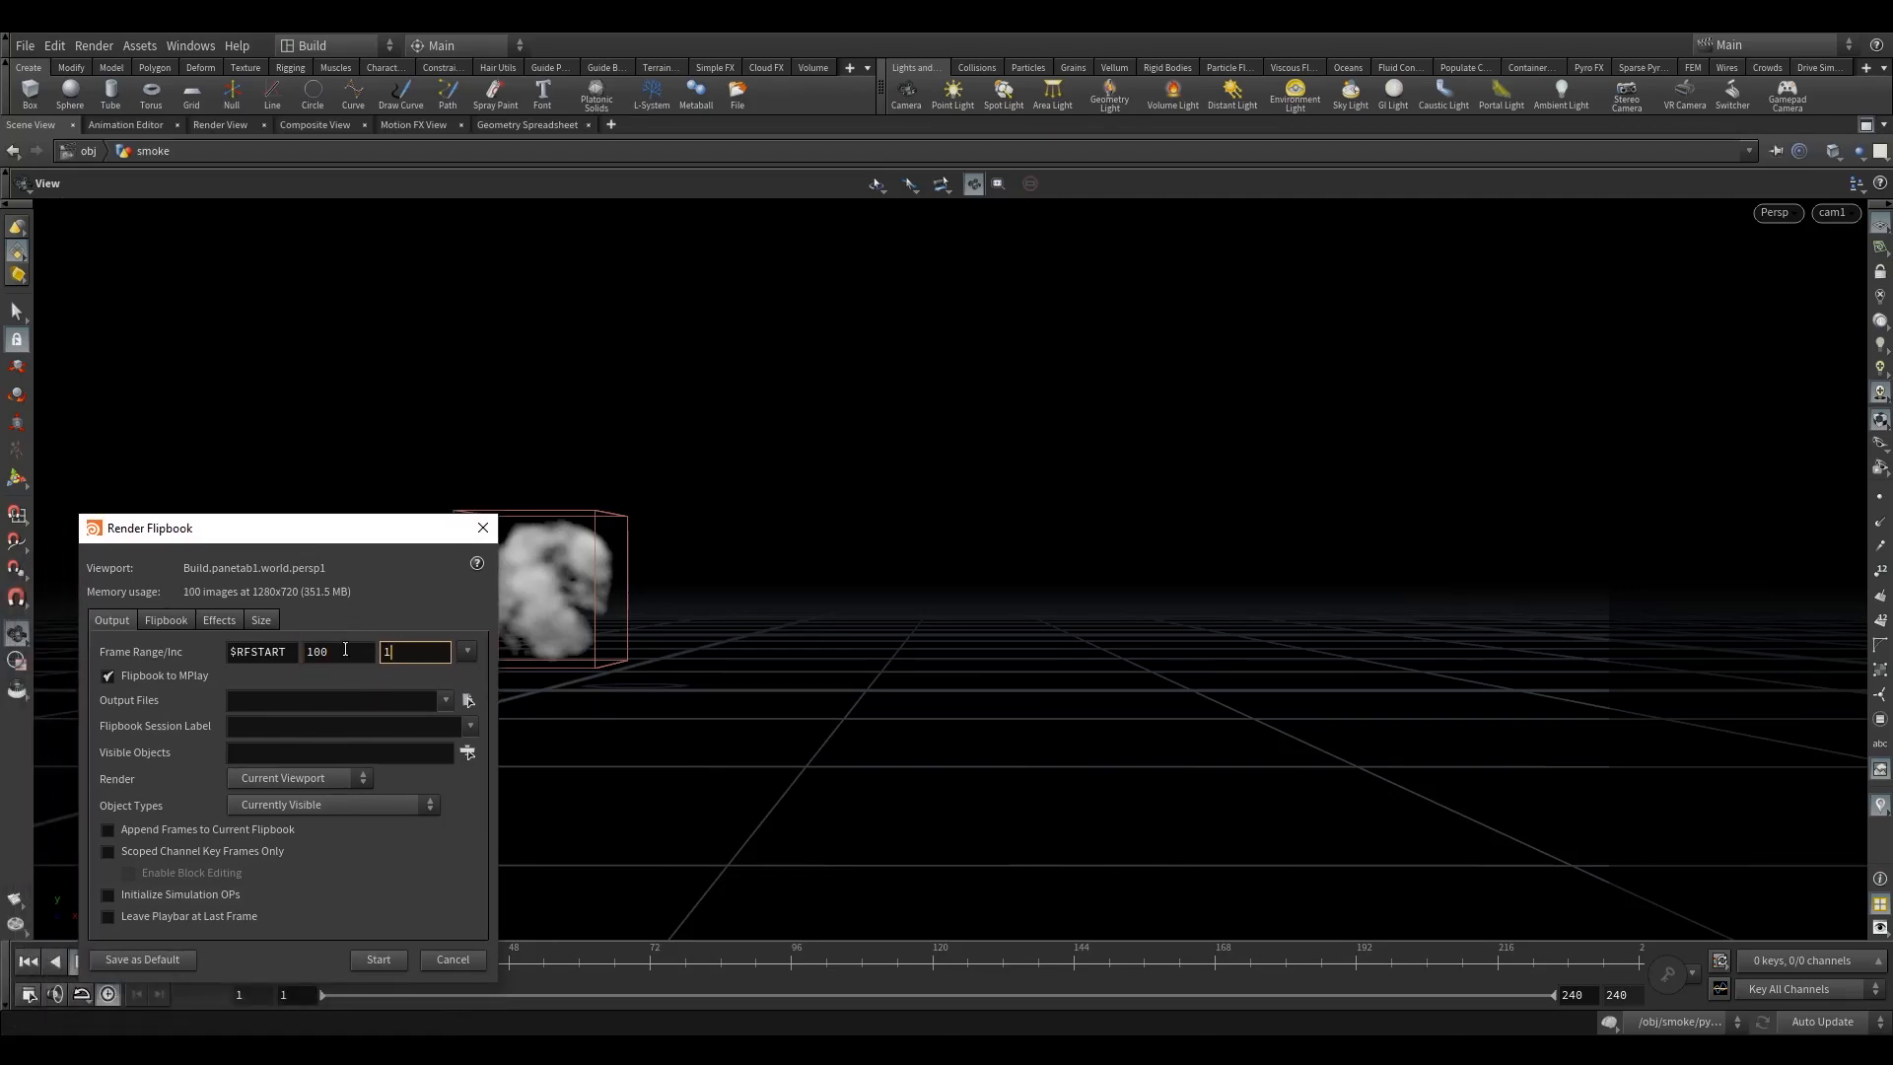
click(375, 956)
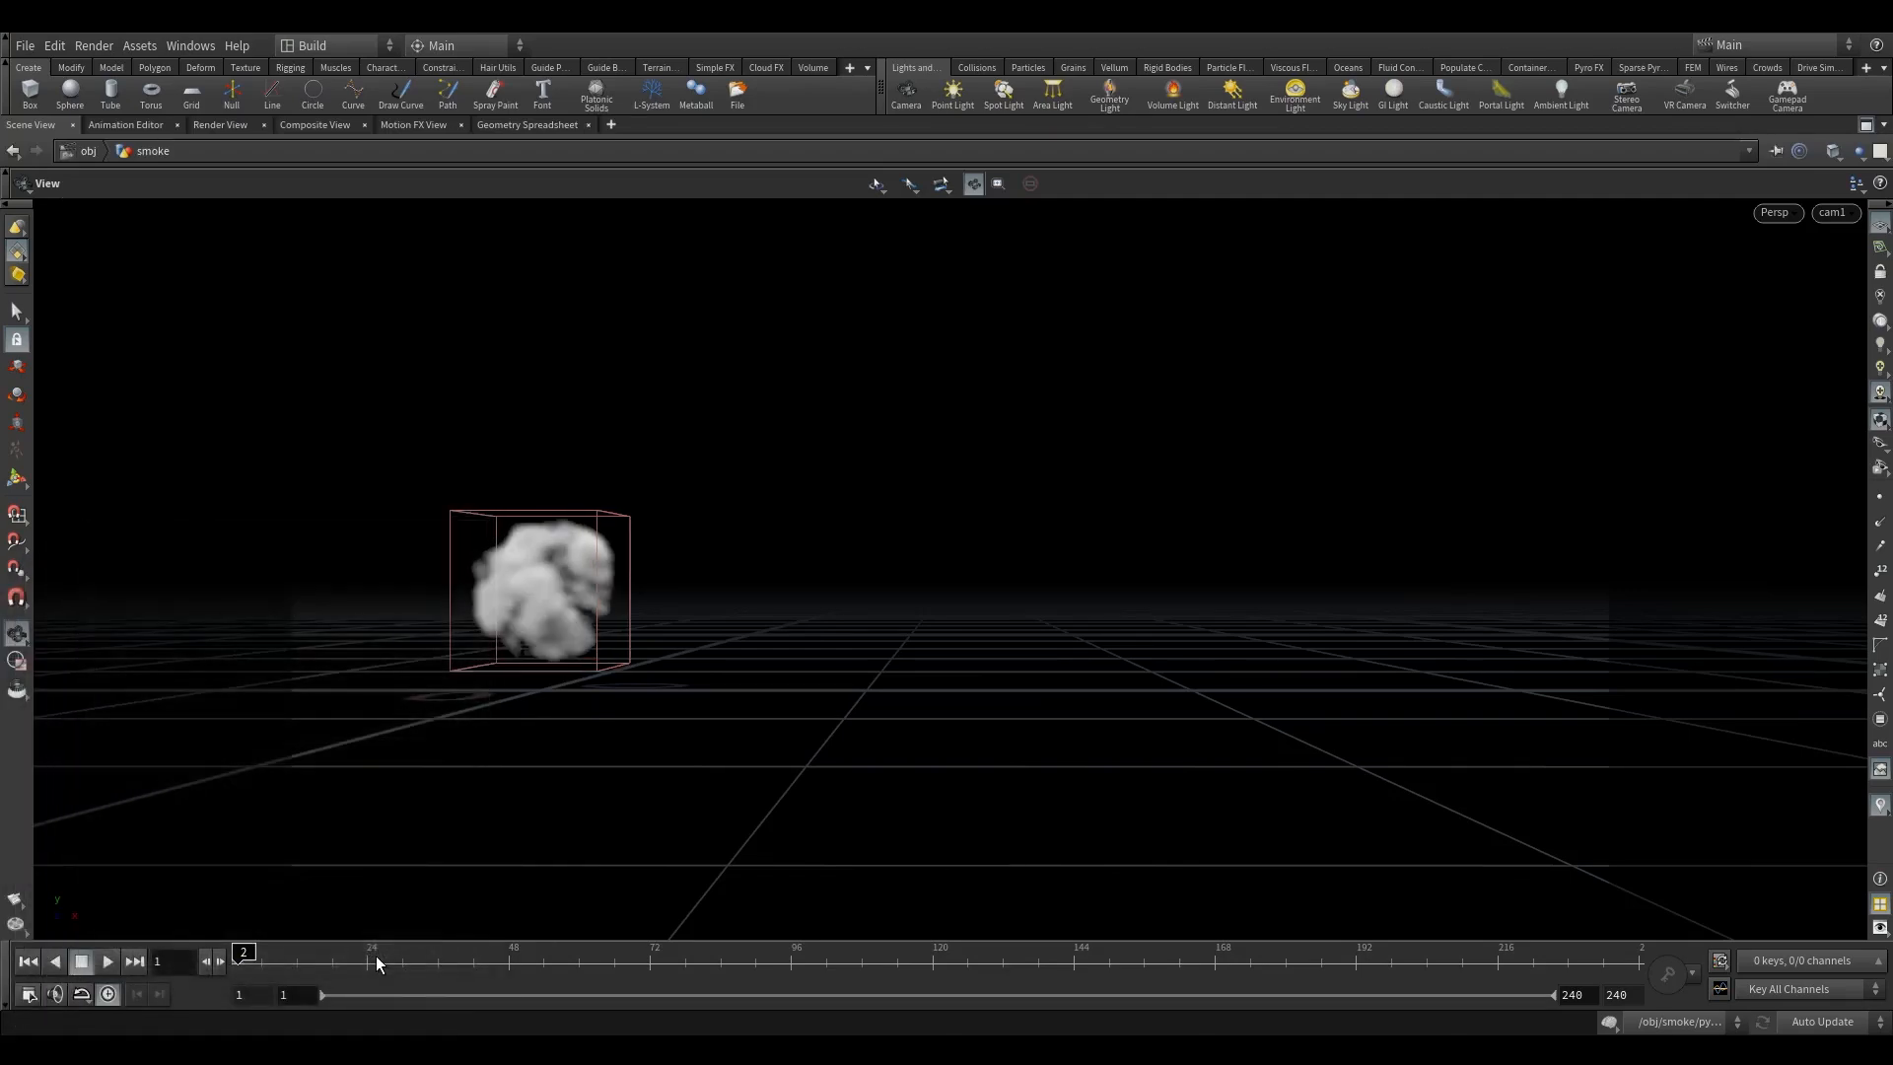